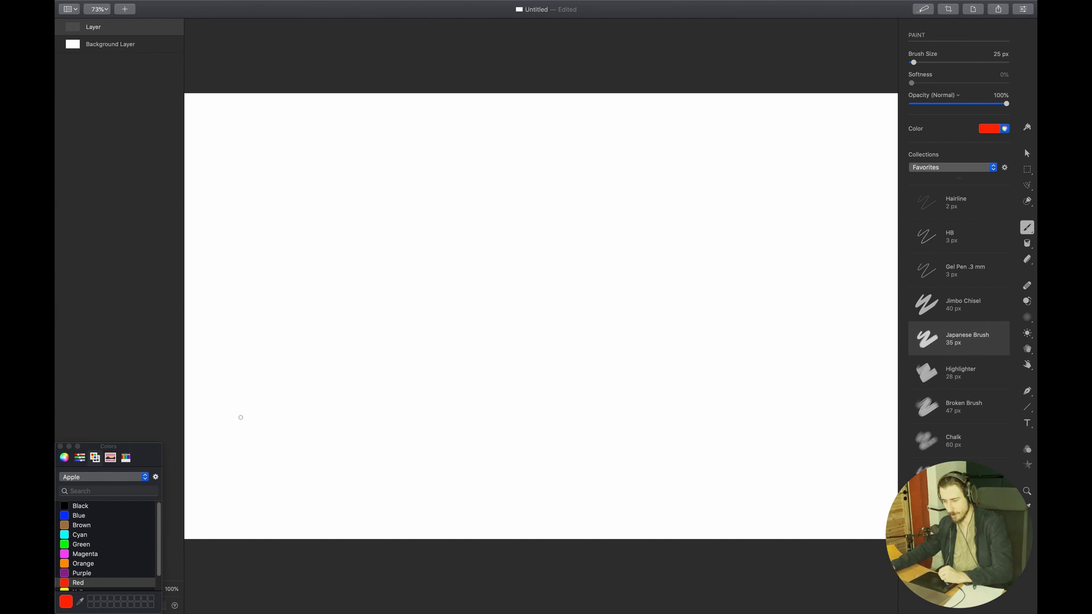
# Draw a red box labelled "Melodic" and, above it, four black squares labelled "= regular Tech House"
pyautogui.click(243, 410)
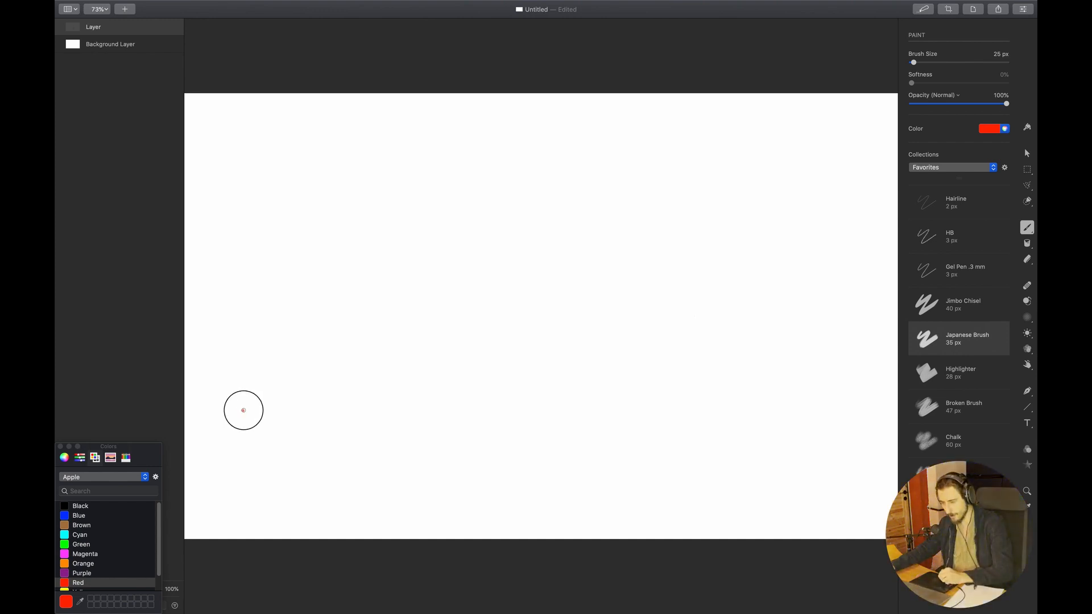
pyautogui.moveTo(243, 410)
pyautogui.mouseDown()
pyautogui.moveTo(258, 461)
pyautogui.moveTo(556, 465)
pyautogui.moveTo(554, 427)
pyautogui.moveTo(477, 404)
pyautogui.moveTo(253, 407)
pyautogui.mouseUp()
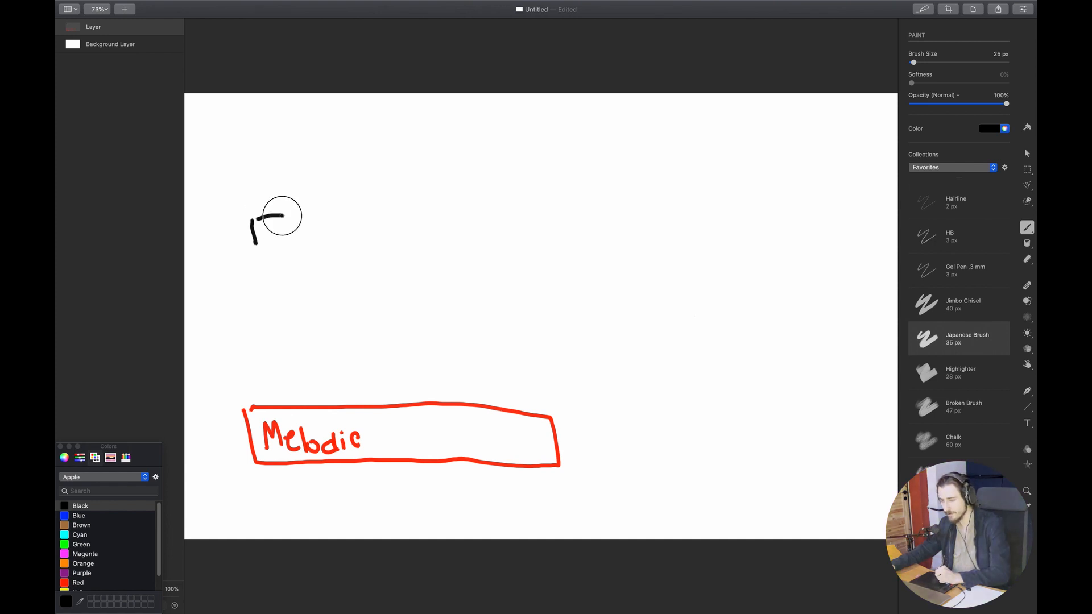
pyautogui.moveTo(282, 215); pyautogui.dragTo(254, 237)
pyautogui.moveTo(311, 214)
pyautogui.mouseDown()
pyautogui.moveTo(313, 238)
pyautogui.moveTo(336, 209)
pyautogui.moveTo(390, 244)
pyautogui.moveTo(372, 215)
pyautogui.mouseUp()
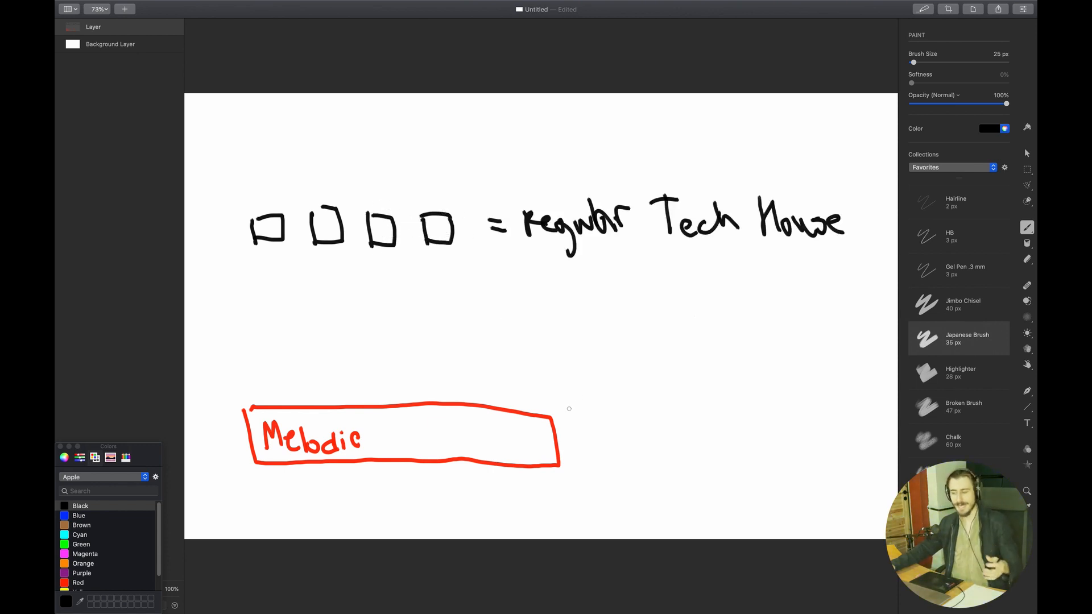
# In orange, draw a small box above the end of the Melodic box and label it "Variation" with an arrow
pyautogui.click(74, 584)
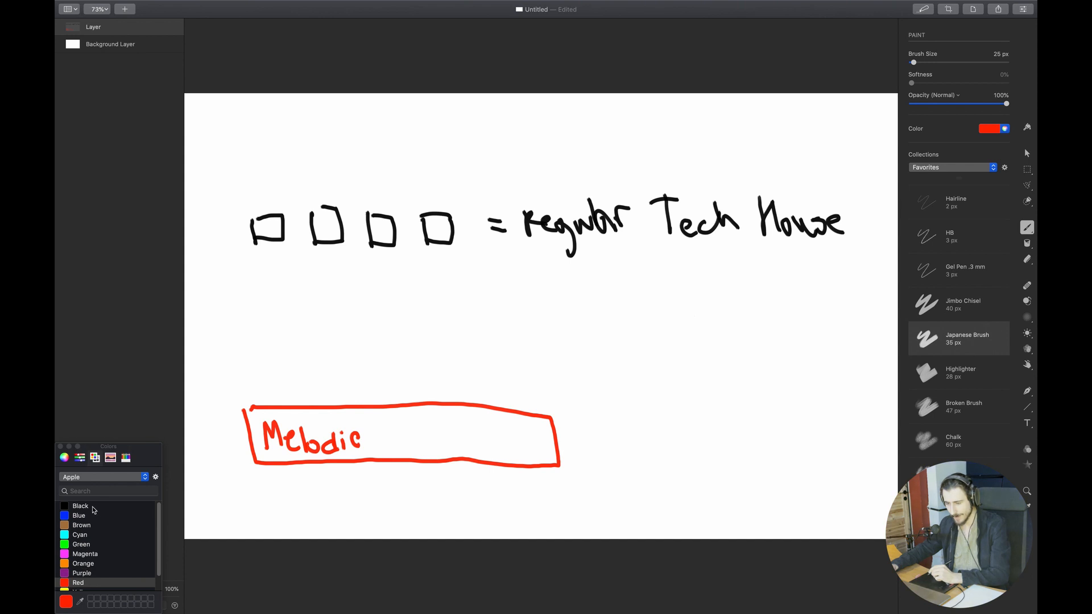
pyautogui.click(82, 563)
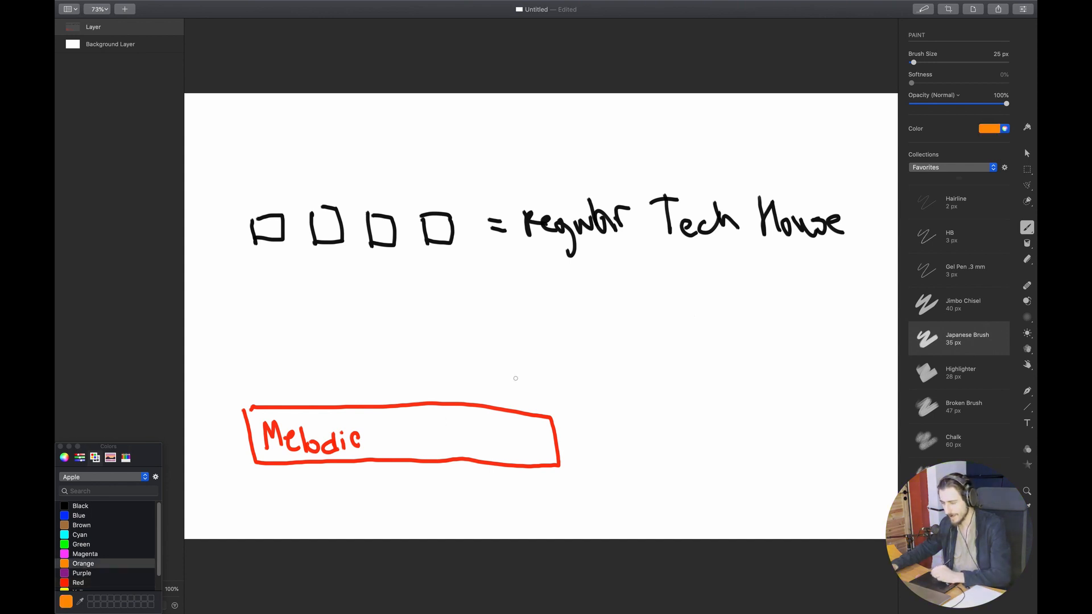
pyautogui.moveTo(511, 373)
pyautogui.mouseDown()
pyautogui.moveTo(519, 414)
pyautogui.moveTo(513, 368)
pyautogui.mouseUp()
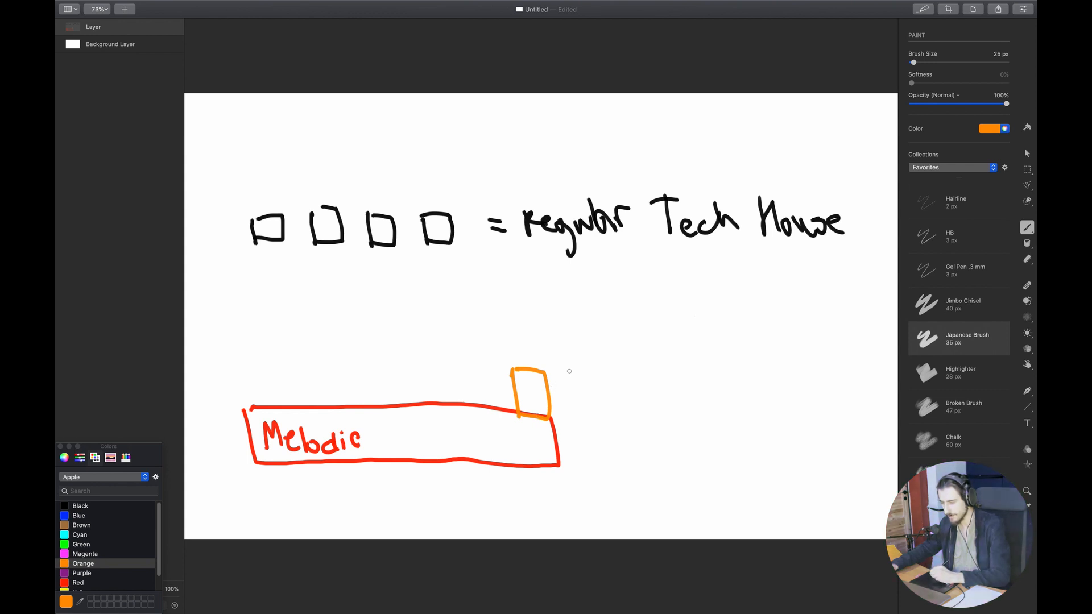
pyautogui.moveTo(576, 352); pyautogui.dragTo(561, 383)
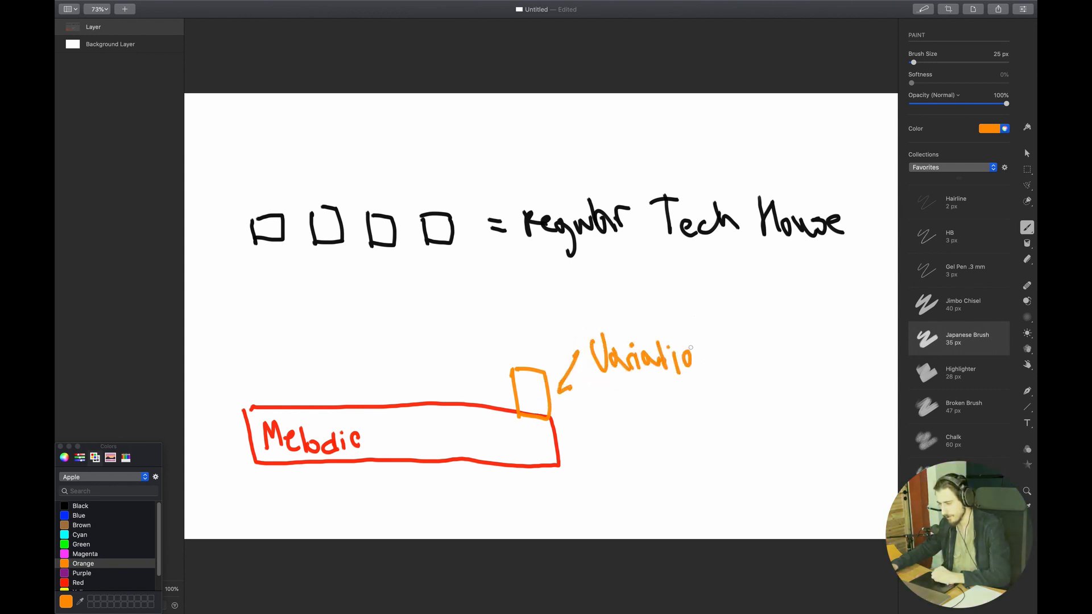
pyautogui.moveTo(690, 351); pyautogui.dragTo(714, 358)
# Switch to Ableton Live 11 Suite, examine the short variation notes in the Diva 2 bass clip, and listen to the bass line
pyautogui.press('super+Tab')
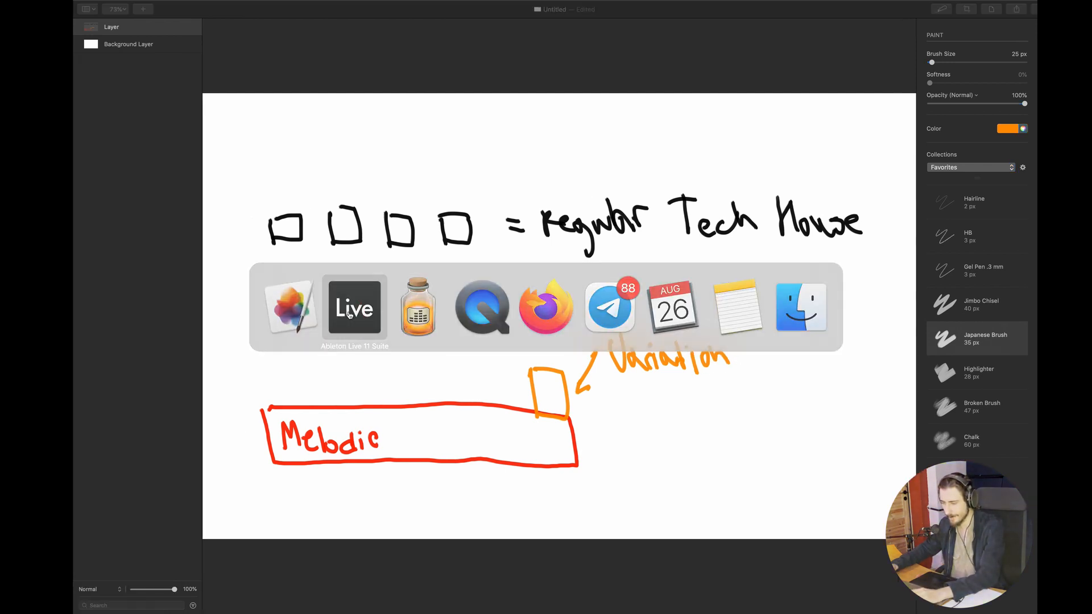
pyautogui.click(354, 307)
pyautogui.moveTo(636, 334); pyautogui.dragTo(699, 401)
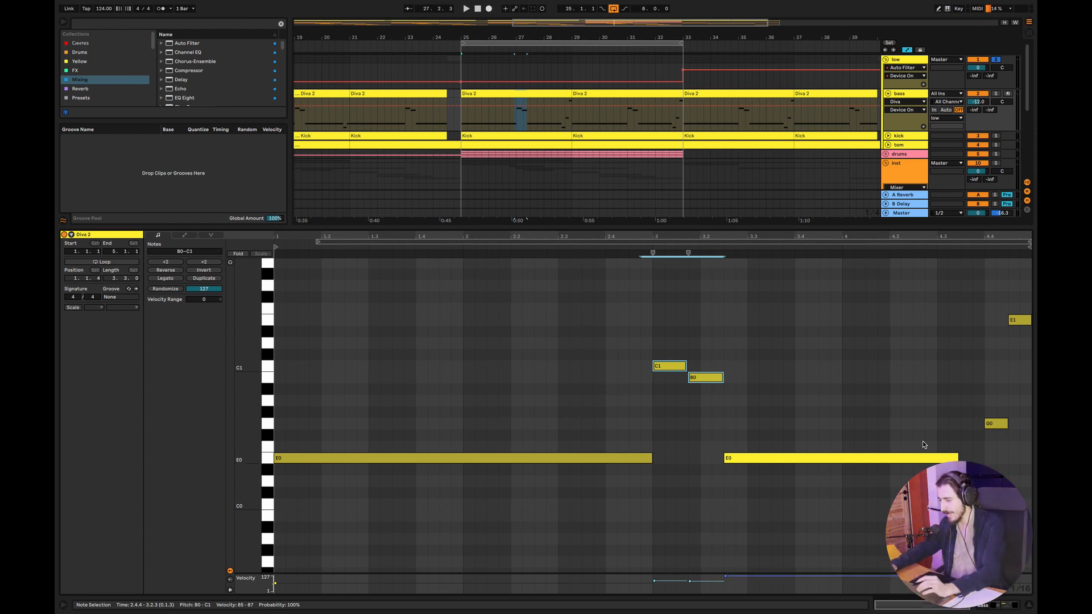
pyautogui.moveTo(959, 296); pyautogui.dragTo(1032, 522)
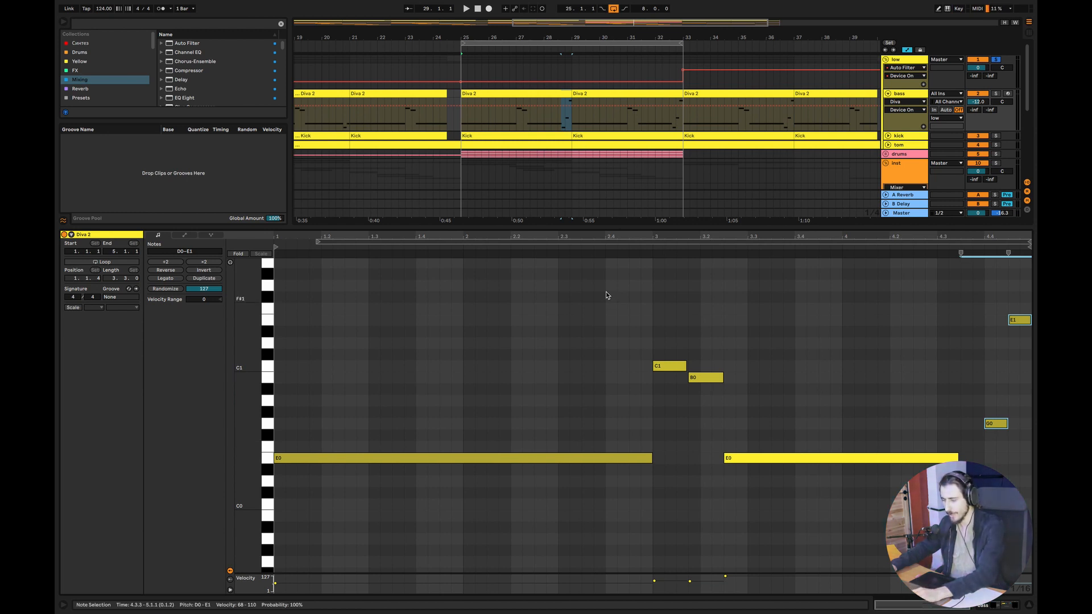
pyautogui.press('space')
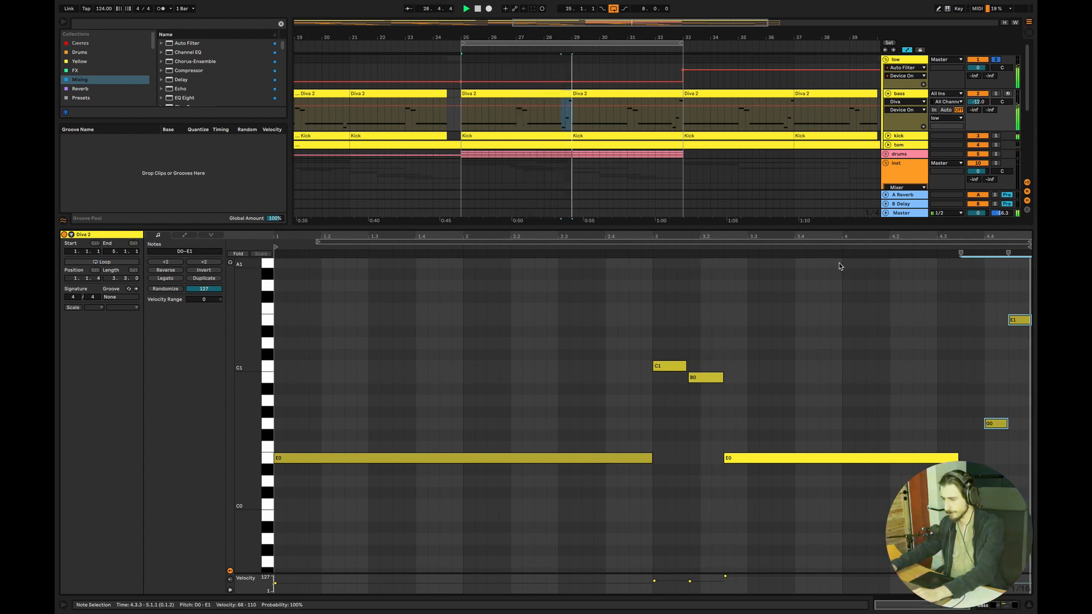
pyautogui.hotkey('ctrl', 'alt', 'l')
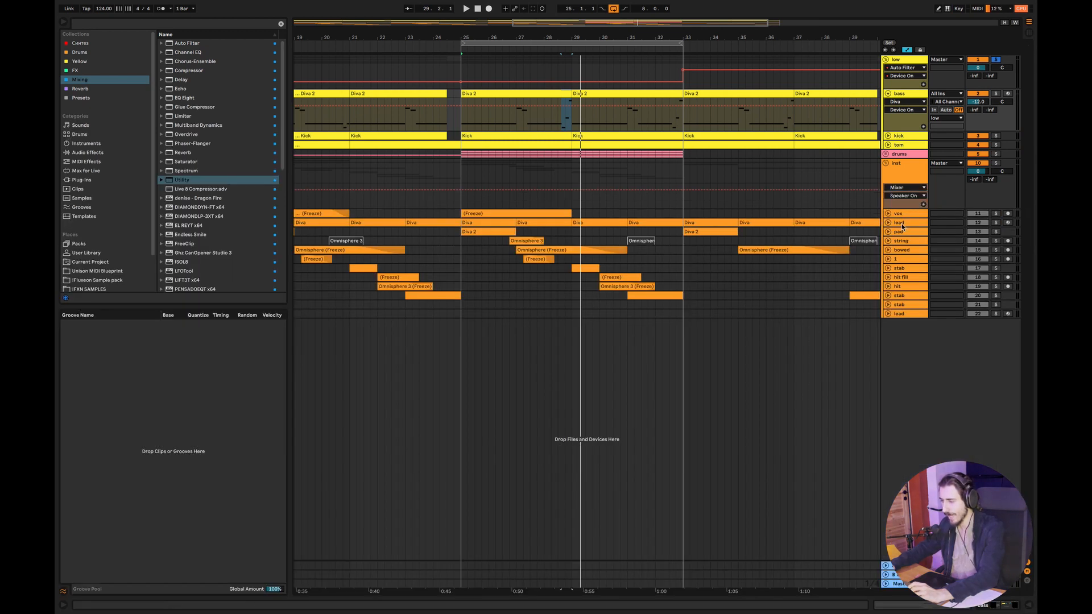
# Unfold the tom track to show its notes and solo it
pyautogui.click(887, 144)
pyautogui.moveTo(528, 24)
pyautogui.mouseDown()
pyautogui.moveTo(554, 63)
pyautogui.moveTo(542, 63)
pyautogui.mouseUp()
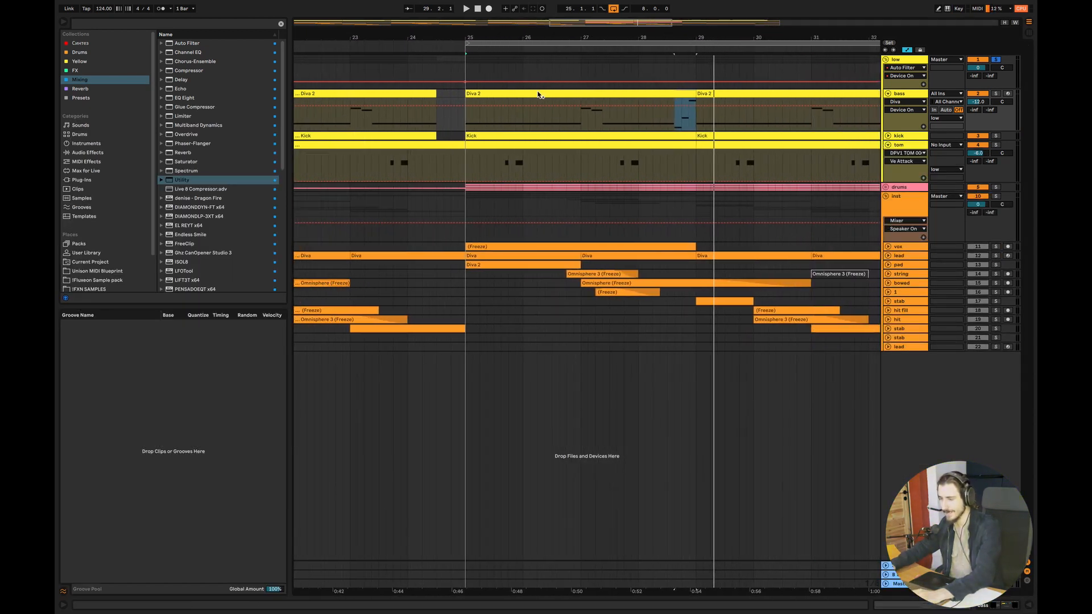
pyautogui.click(495, 155)
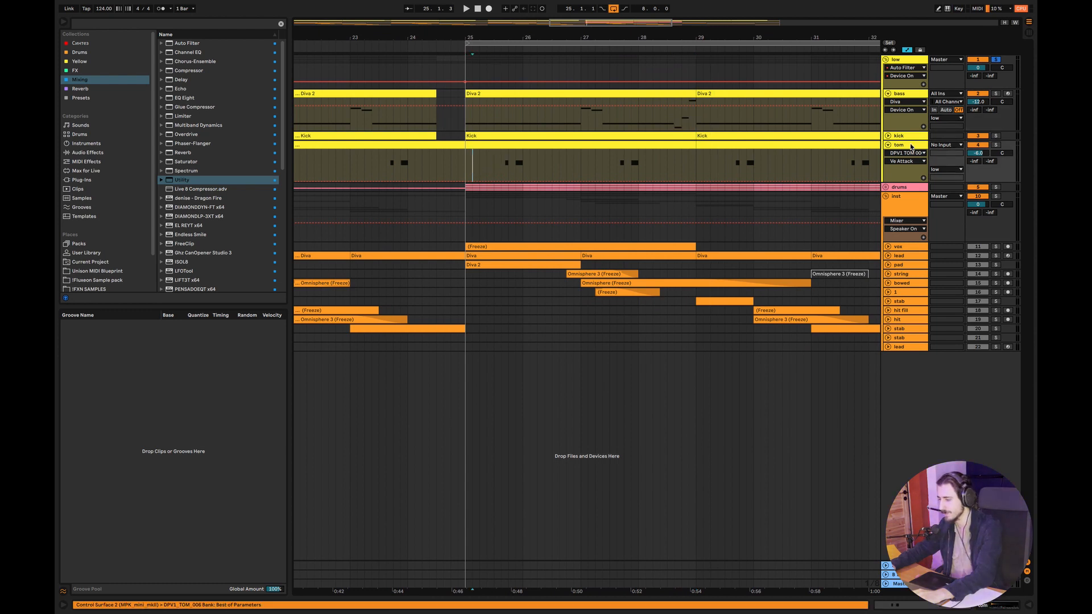
pyautogui.click(996, 145)
pyautogui.click(467, 168)
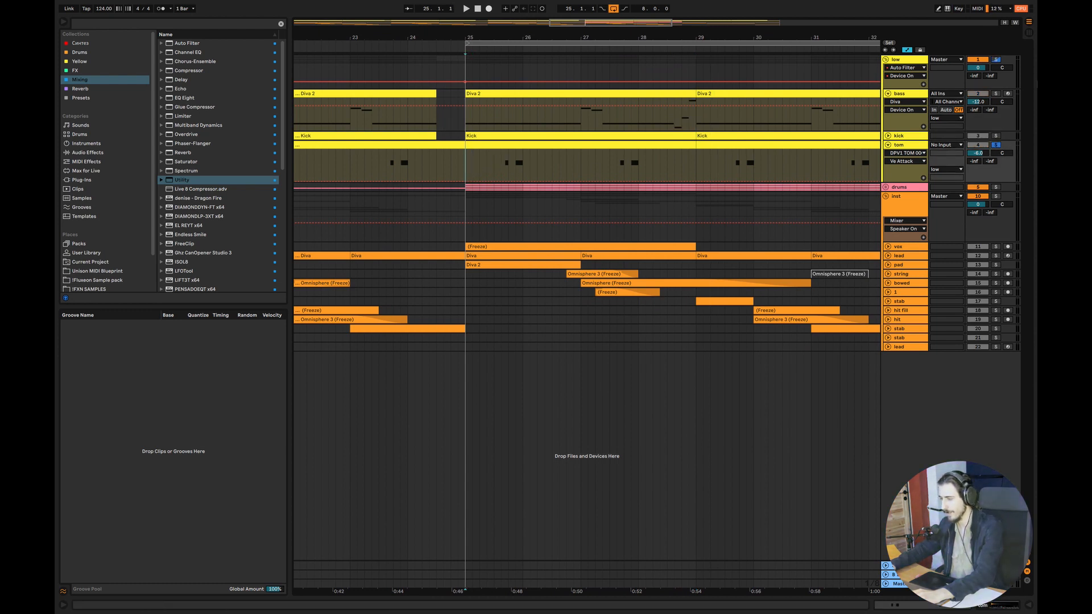
pyautogui.click(996, 59)
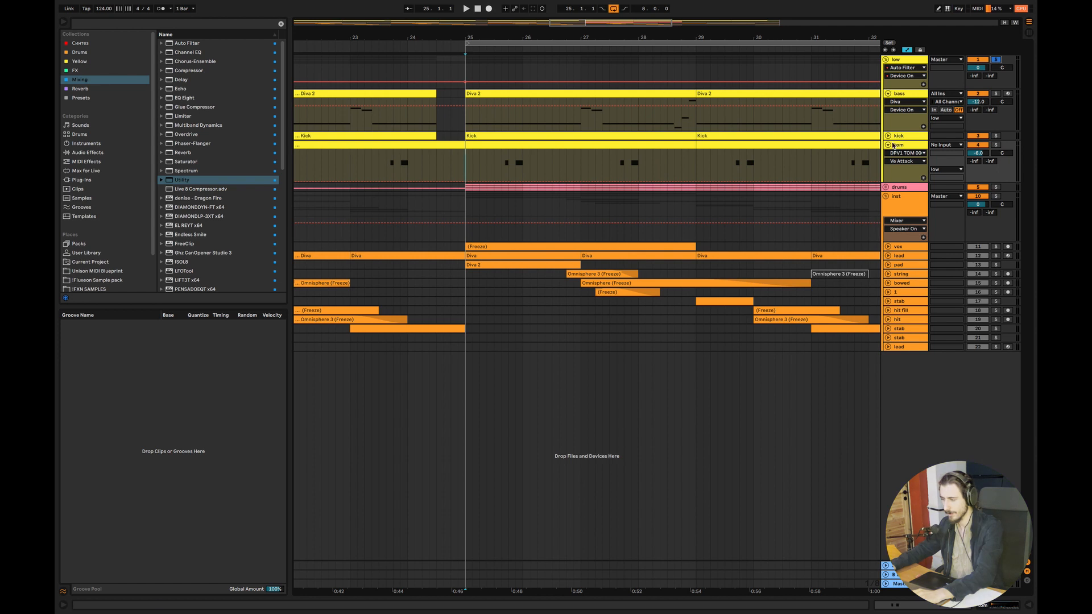
pyautogui.click(995, 145)
# Play the tom hits from bar 25, first on their own and again together with the bass and drums
pyautogui.click(494, 169)
pyautogui.press('space')
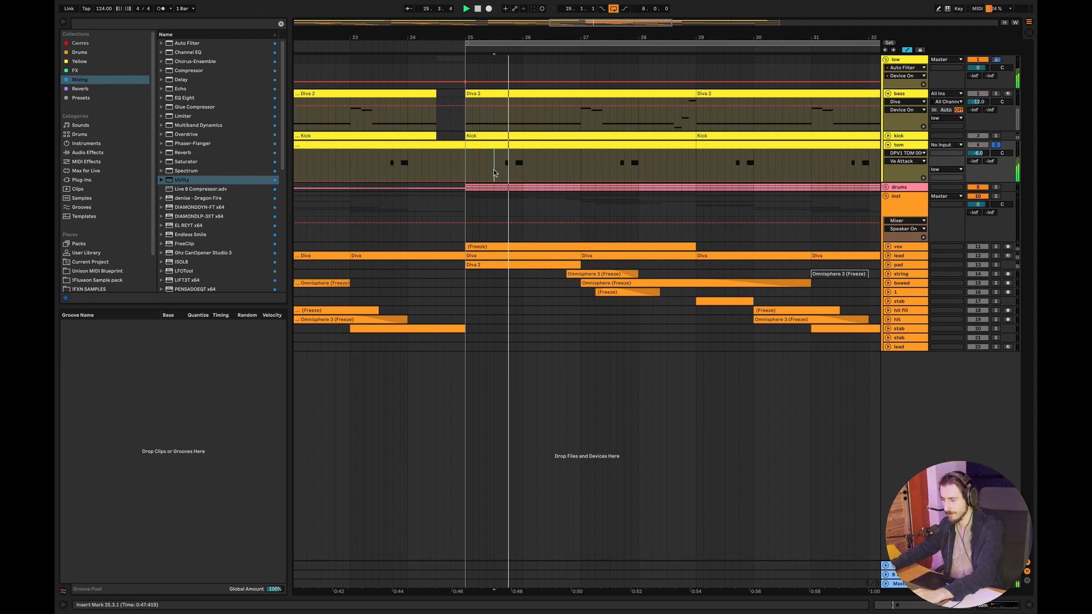
pyautogui.press('space')
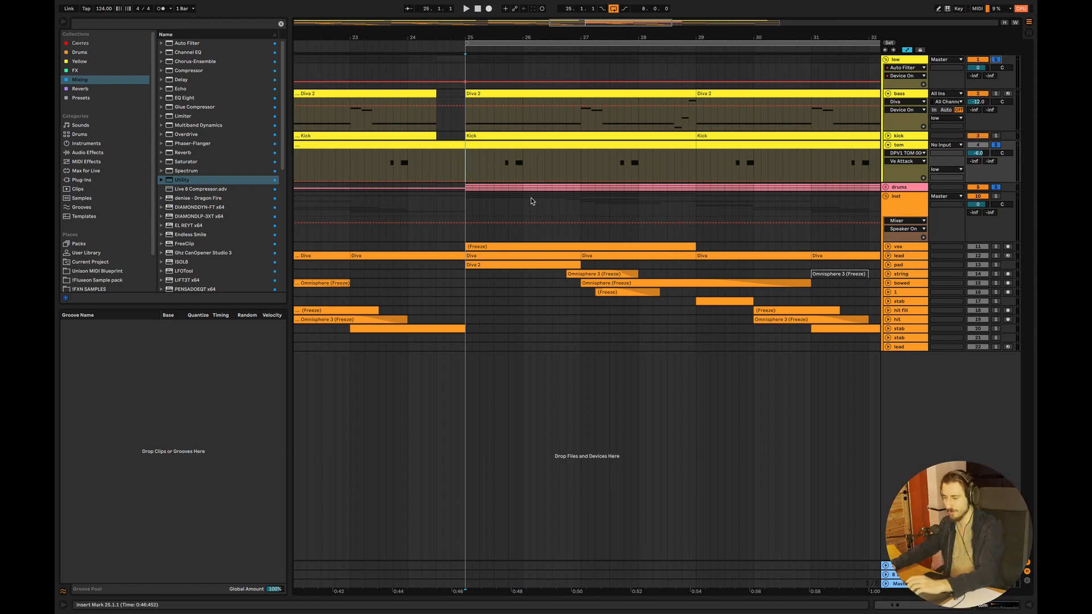
pyautogui.press('space')
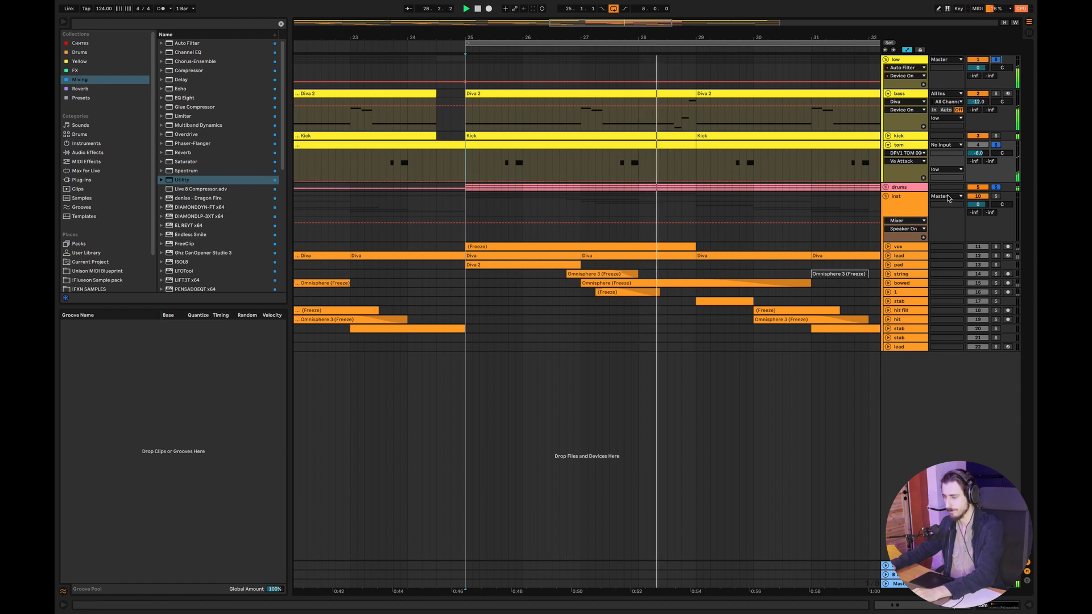
pyautogui.click(479, 165)
pyautogui.press('space')
pyautogui.click(494, 166)
pyautogui.press('space')
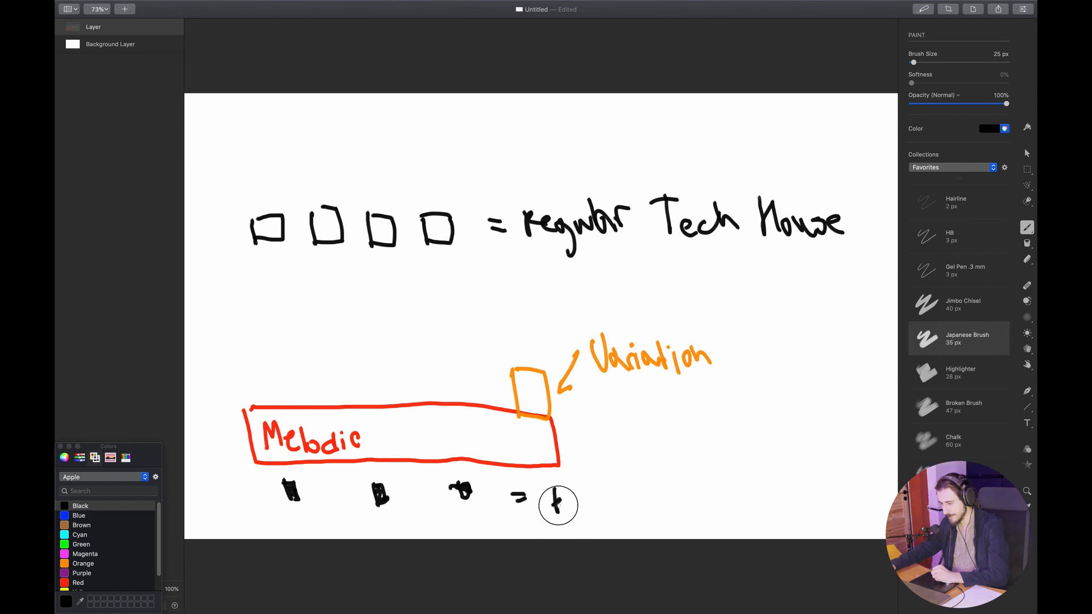
# Write a black label starting with "bass" beside the three small black marks below the Melodic box
pyautogui.moveTo(582, 509); pyautogui.dragTo(596, 508)
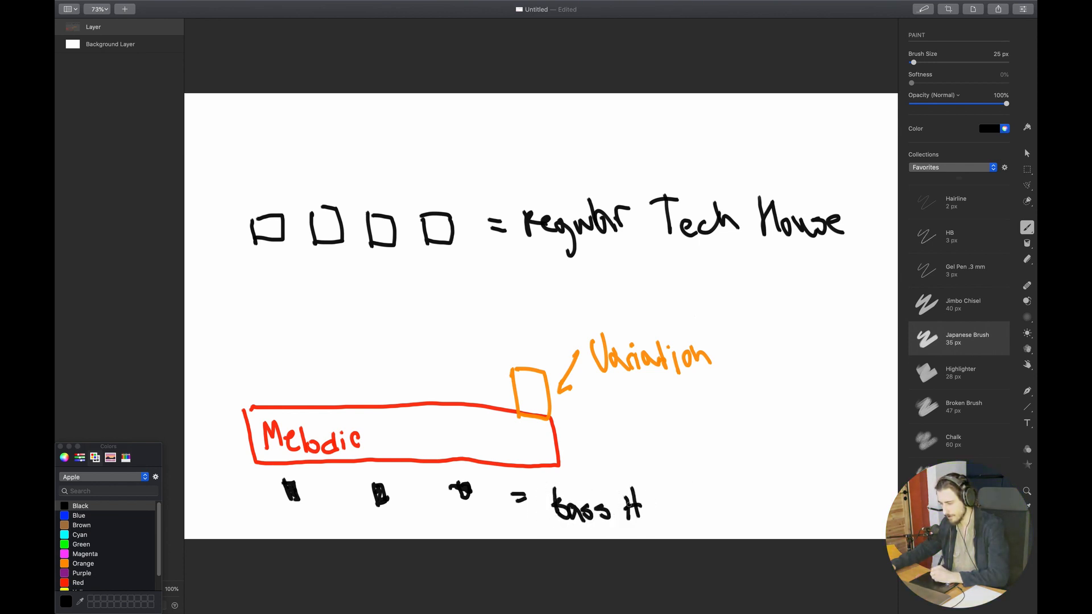
pyautogui.moveTo(648, 497); pyautogui.dragTo(672, 531)
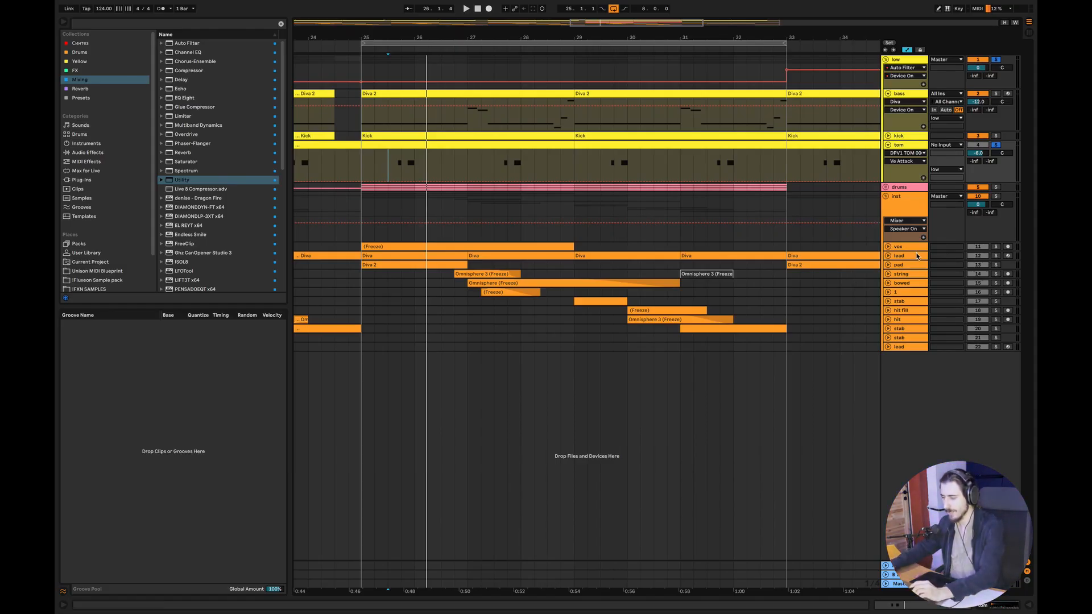
# Unfold and solo the lead track, open its Diva clip at bar 25, and listen to the melody
pyautogui.click(889, 256)
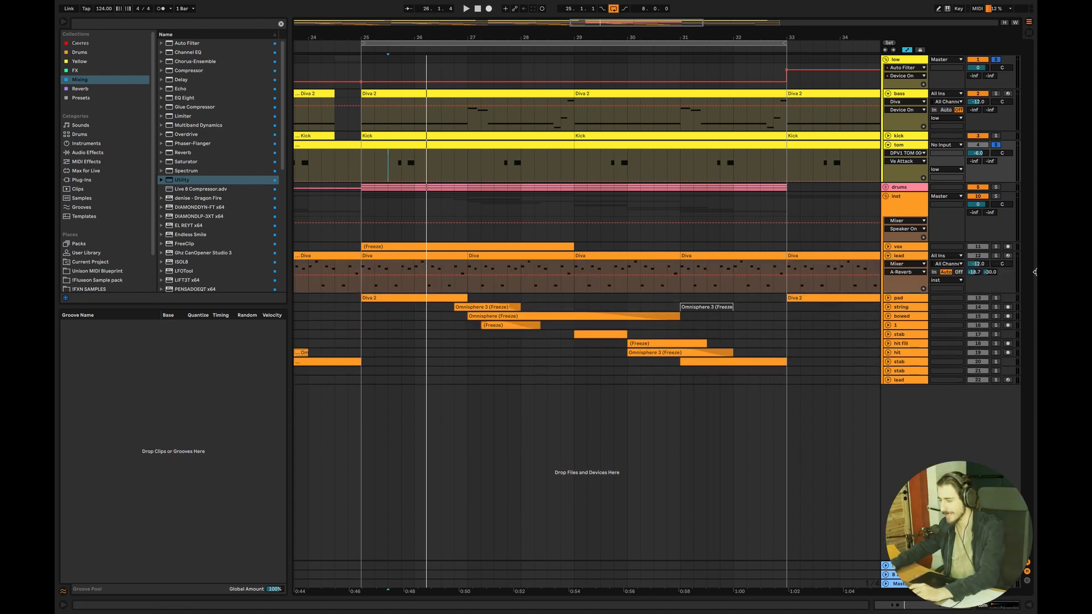
pyautogui.doubleClick(420, 265)
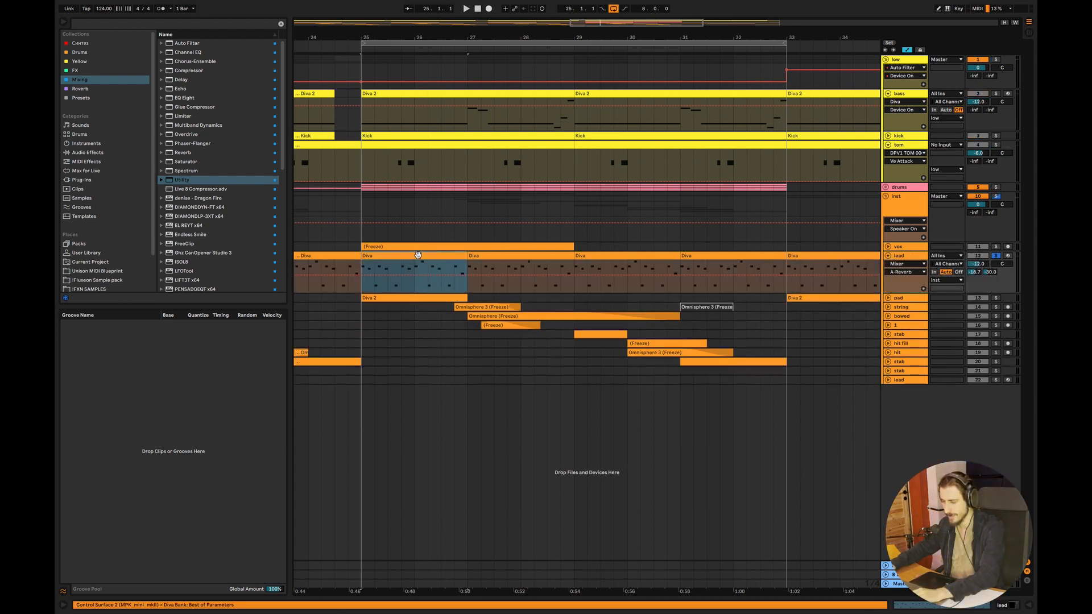
pyautogui.press('space')
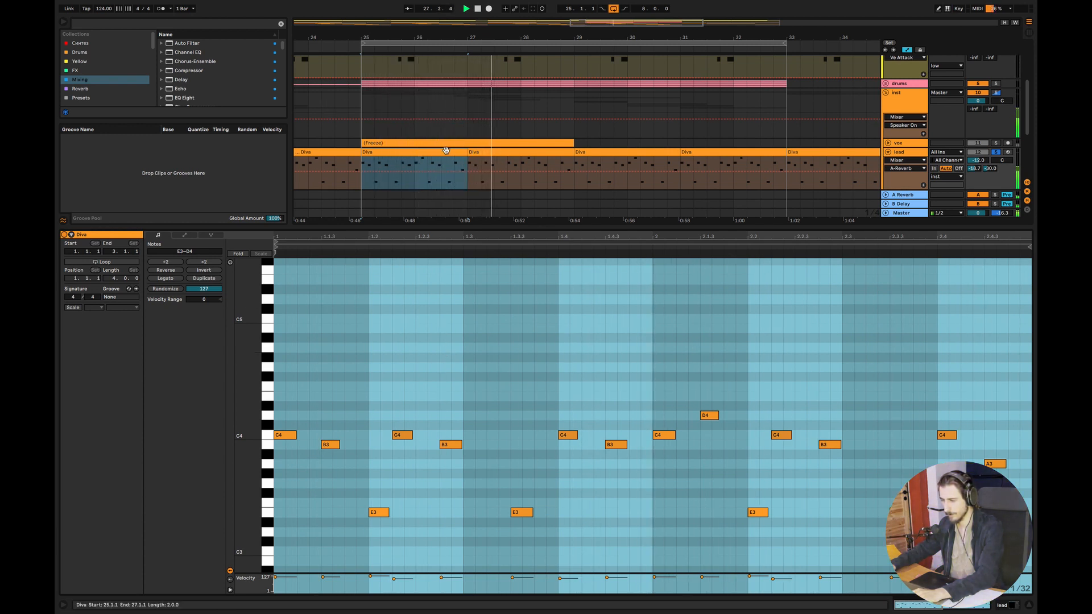
pyautogui.press('space')
pyautogui.moveTo(366, 110); pyautogui.dragTo(462, 111)
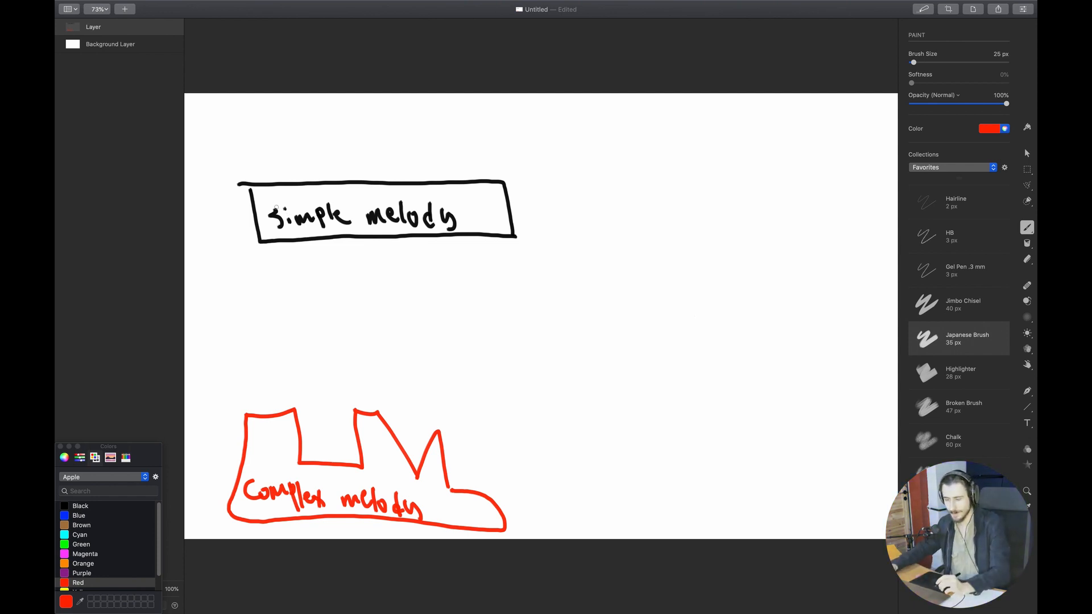
# Draw an orange house with a window and roof on the "simple melody" box and add a green equals sign and check mark beside it
pyautogui.click(87, 563)
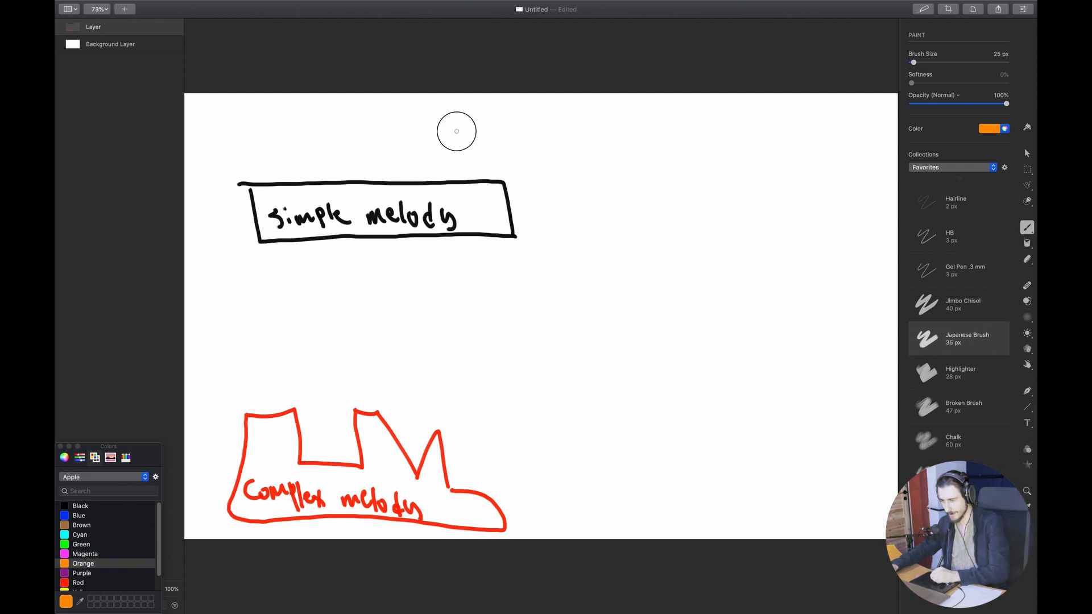
pyautogui.moveTo(456, 129)
pyautogui.mouseDown()
pyautogui.moveTo(441, 171)
pyautogui.moveTo(315, 168)
pyautogui.moveTo(386, 125)
pyautogui.moveTo(445, 128)
pyautogui.moveTo(386, 162)
pyautogui.moveTo(396, 149)
pyautogui.moveTo(408, 160)
pyautogui.moveTo(371, 138)
pyautogui.moveTo(368, 159)
pyautogui.mouseUp()
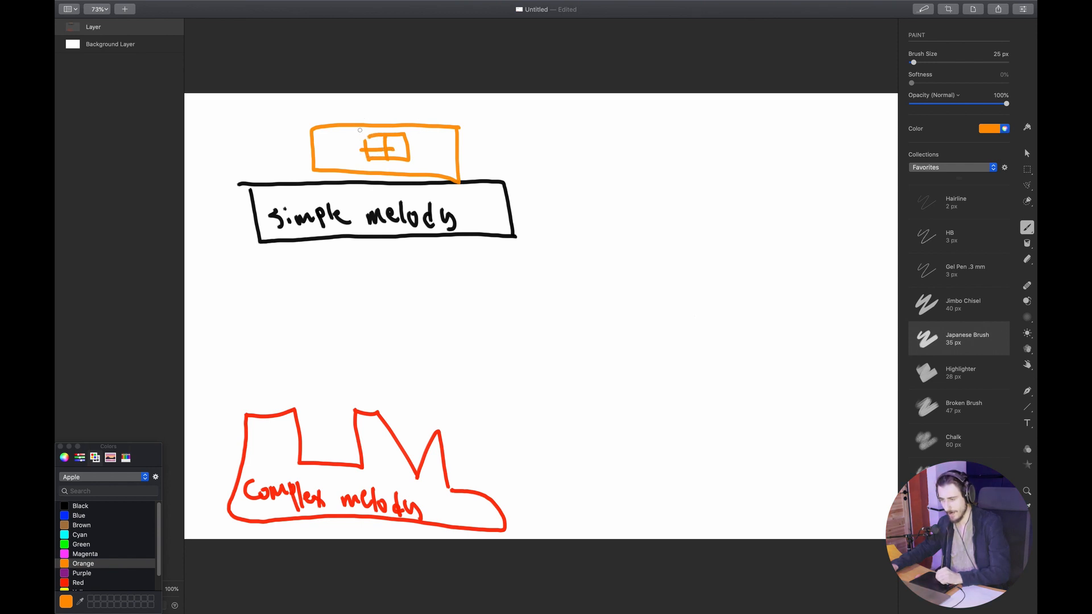
pyautogui.moveTo(345, 122)
pyautogui.mouseDown()
pyautogui.moveTo(390, 94)
pyautogui.moveTo(410, 123)
pyautogui.mouseUp()
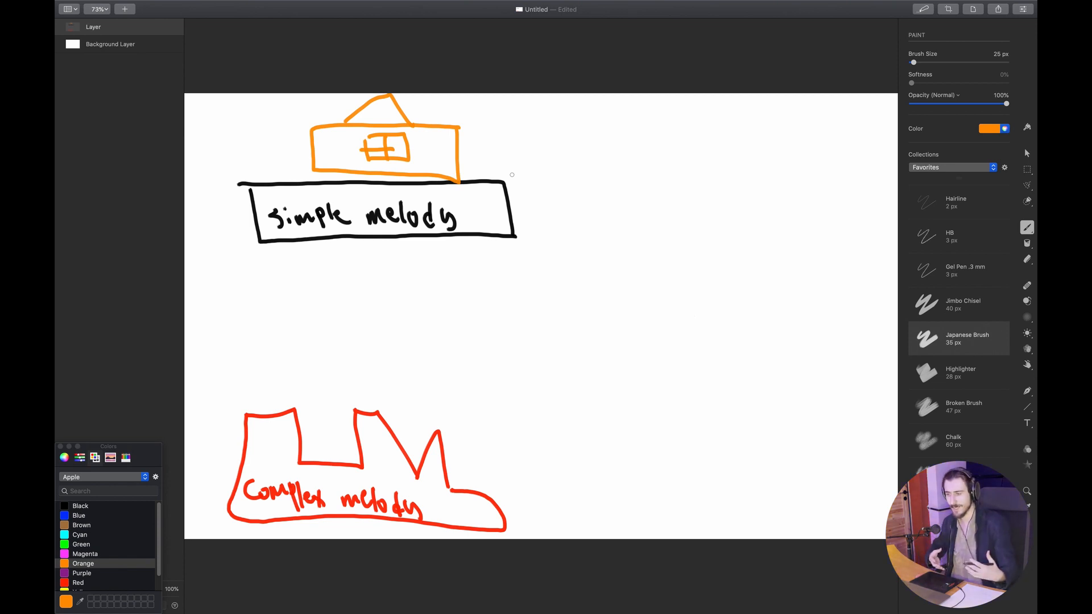
pyautogui.click(82, 547)
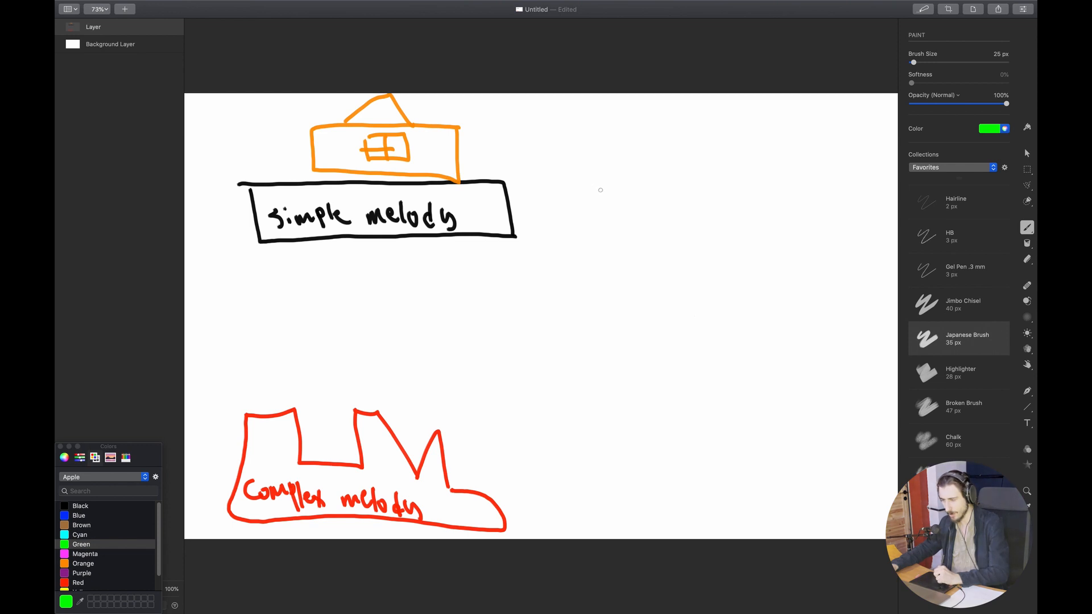
pyautogui.moveTo(567, 178); pyautogui.dragTo(608, 149)
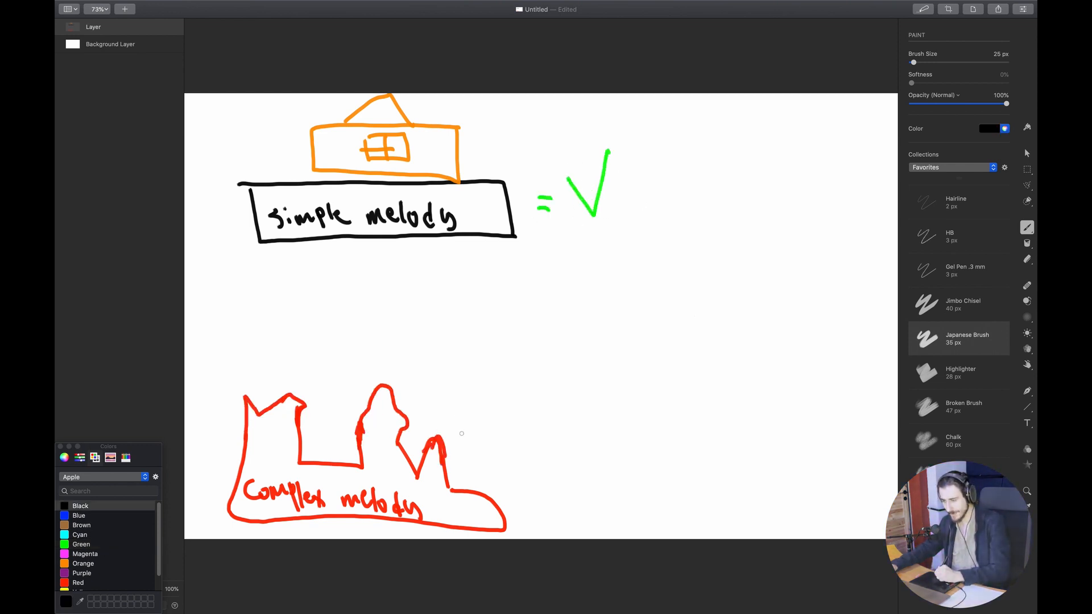
# Draw a black box over the peaks of the "Complex melody" shape and strike through both with a magenta diagonal line
pyautogui.moveTo(463, 426)
pyautogui.mouseDown()
pyautogui.moveTo(230, 437)
pyautogui.moveTo(234, 366)
pyautogui.moveTo(366, 347)
pyautogui.moveTo(463, 383)
pyautogui.moveTo(463, 432)
pyautogui.mouseUp()
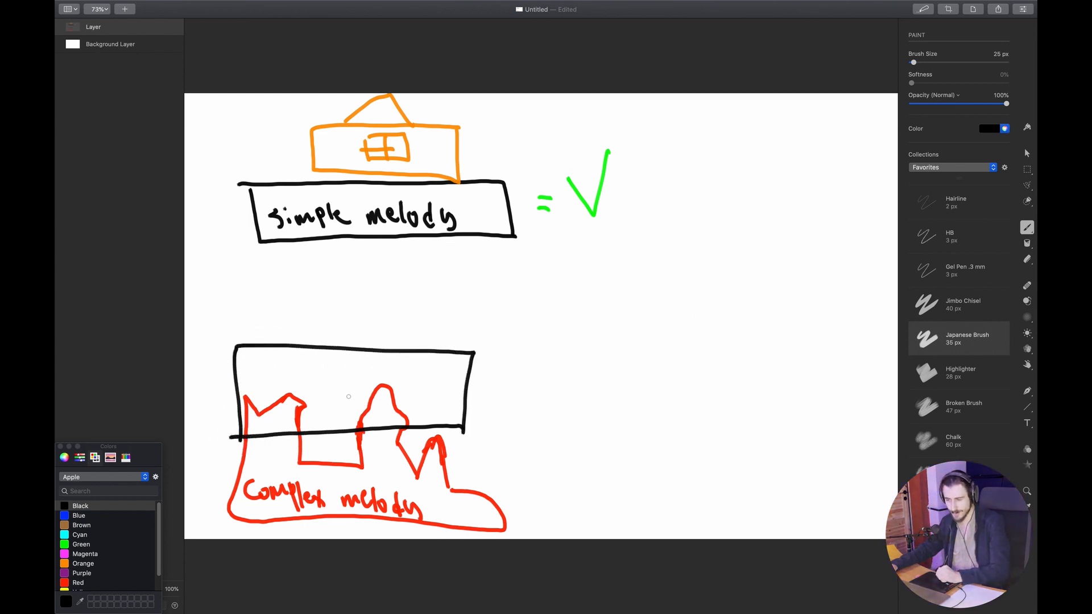
pyautogui.click(85, 583)
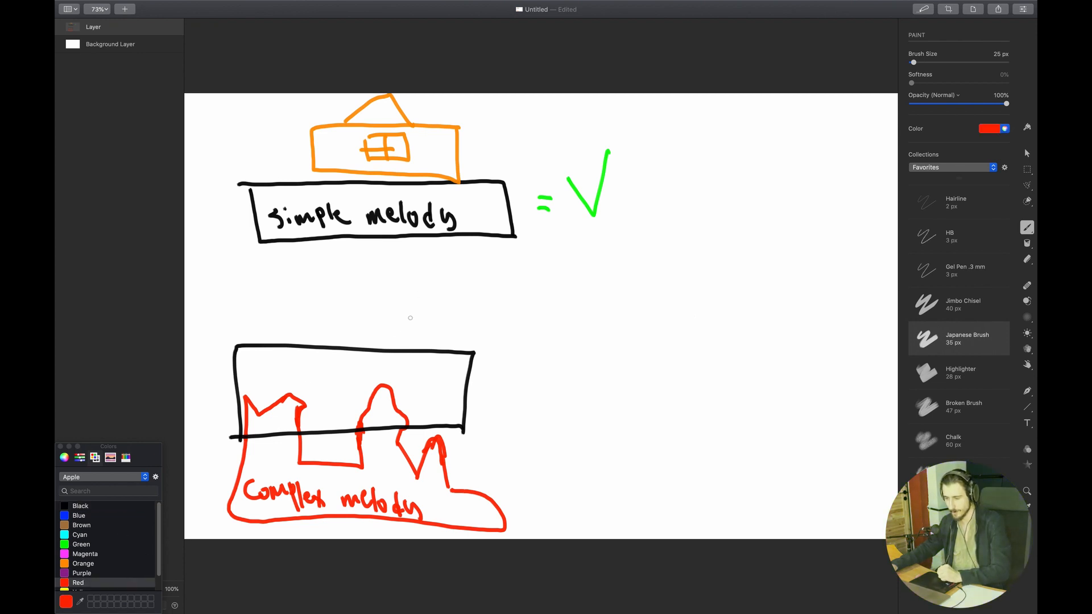
pyautogui.click(77, 546)
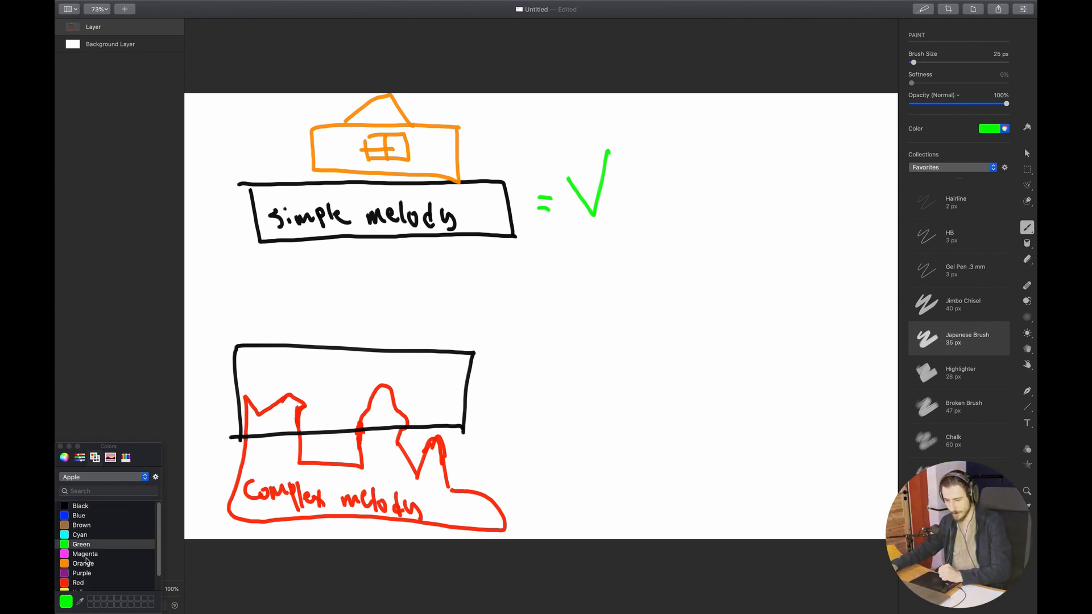
pyautogui.click(83, 555)
pyautogui.moveTo(445, 340); pyautogui.dragTo(289, 521)
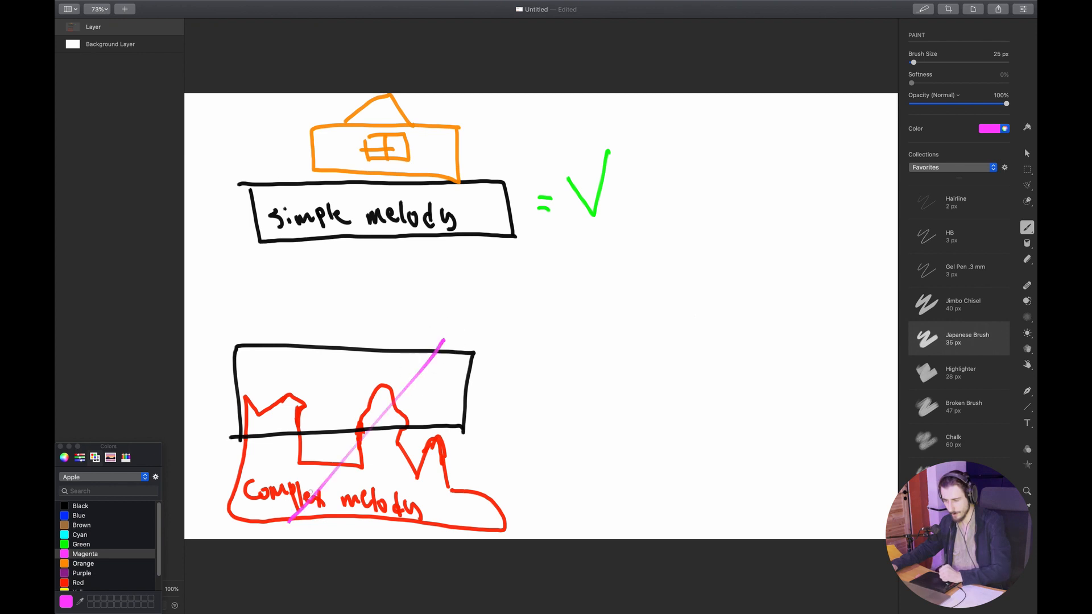
# Cross out the complex melody drawing with a second magenta diagonal and add an equals sign with short lettering beside it
pyautogui.moveTo(291, 322); pyautogui.dragTo(440, 507)
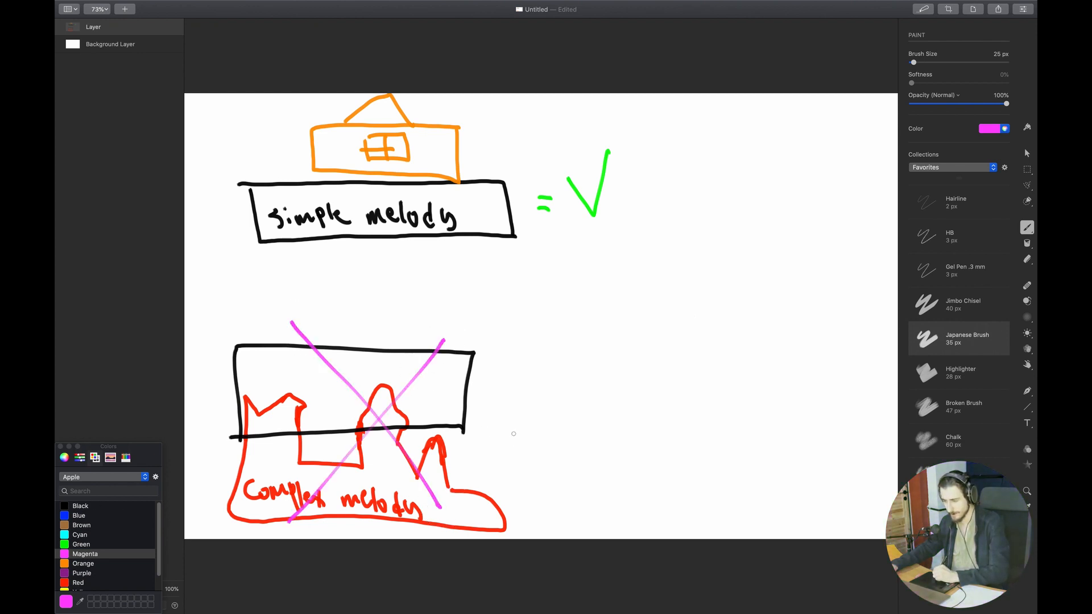
pyautogui.moveTo(496, 438); pyautogui.dragTo(519, 433)
pyautogui.moveTo(492, 421); pyautogui.dragTo(510, 427)
pyautogui.moveTo(566, 396); pyautogui.dragTo(571, 448)
pyautogui.moveTo(569, 409)
pyautogui.mouseDown()
pyautogui.moveTo(584, 448)
pyautogui.moveTo(573, 446)
pyautogui.mouseUp()
pyautogui.moveTo(600, 427); pyautogui.dragTo(598, 456)
pyautogui.moveTo(600, 427); pyautogui.dragTo(610, 449)
pyautogui.moveTo(593, 444)
pyautogui.mouseDown()
pyautogui.moveTo(630, 436)
pyautogui.moveTo(638, 455)
pyautogui.mouseUp()
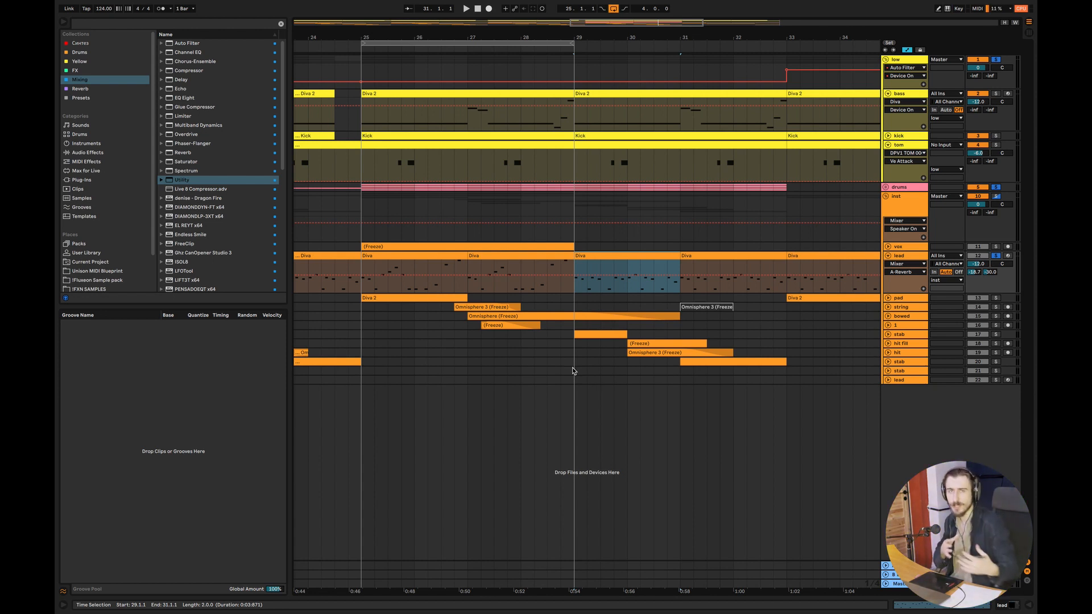
# In Ableton, play the melody from bar 25, then move the loop to bars 29 to 33 and listen from bar 29
pyautogui.click(367, 209)
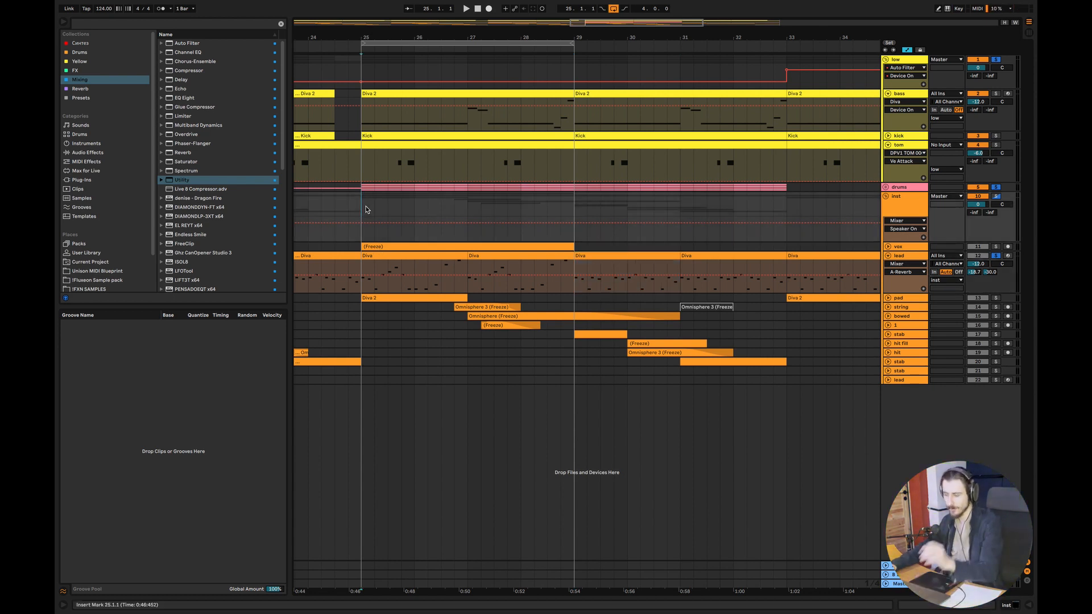
pyautogui.press('space')
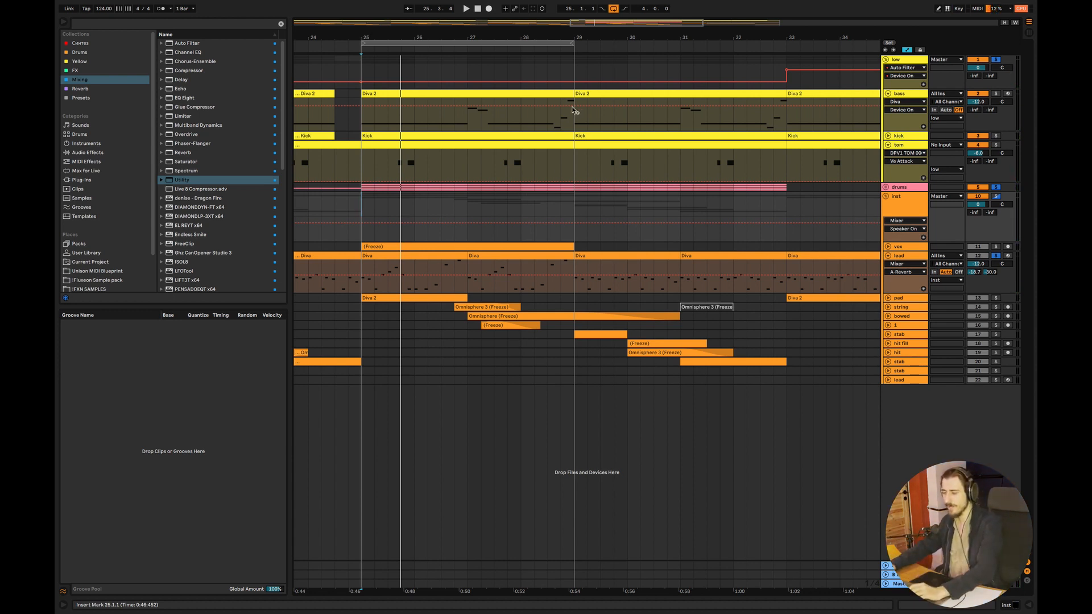
pyautogui.moveTo(448, 41); pyautogui.dragTo(660, 77)
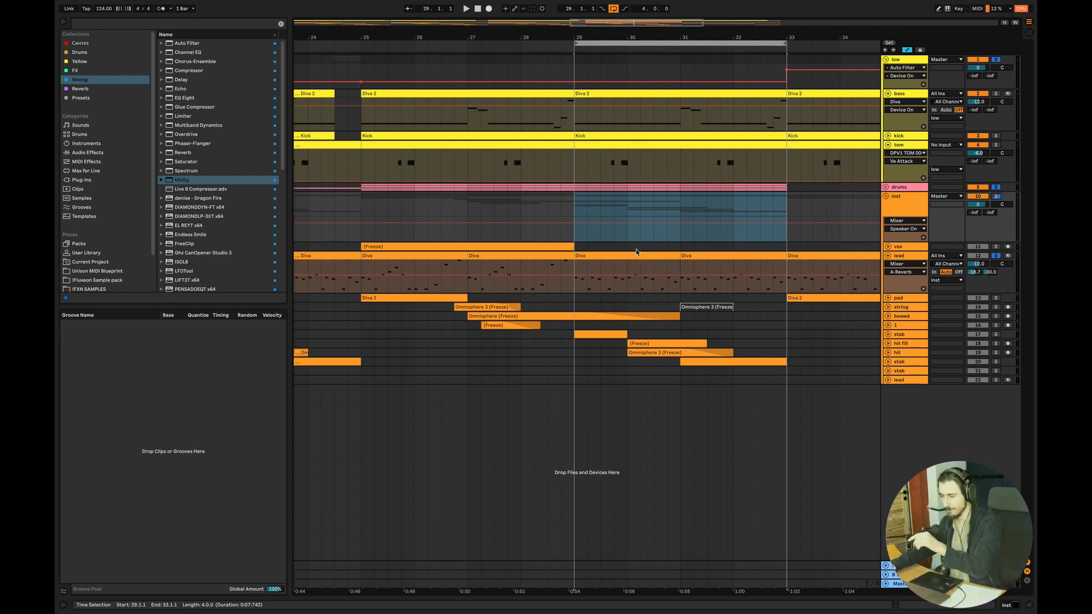
pyautogui.click(578, 230)
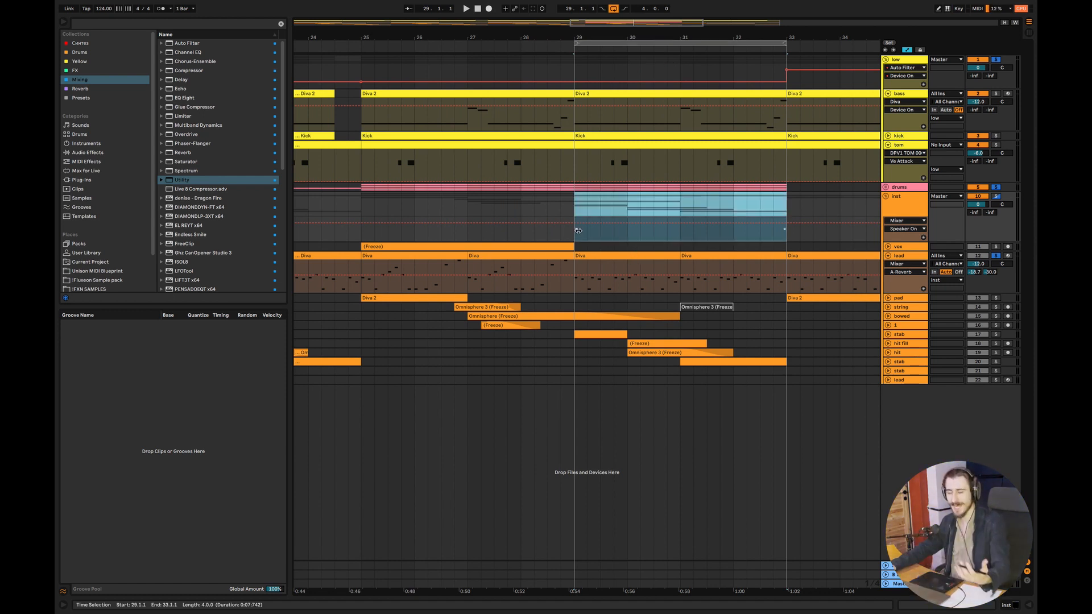
pyautogui.click(578, 230)
pyautogui.press('space')
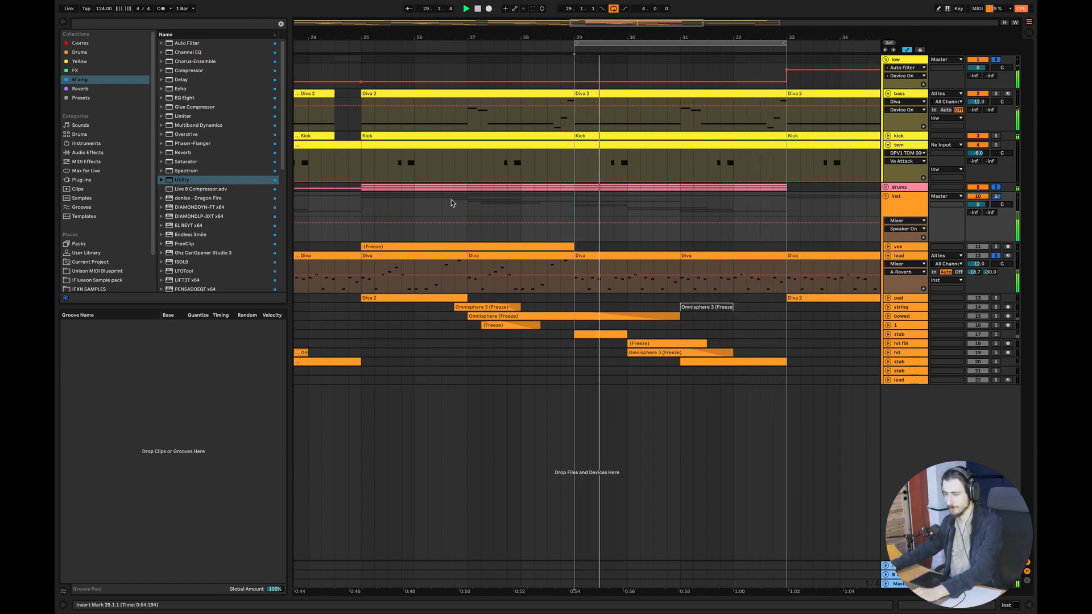
# Listen to the arrangement from bar 25 and to the string clip from 26.4.1
pyautogui.click(363, 204)
pyautogui.press('space')
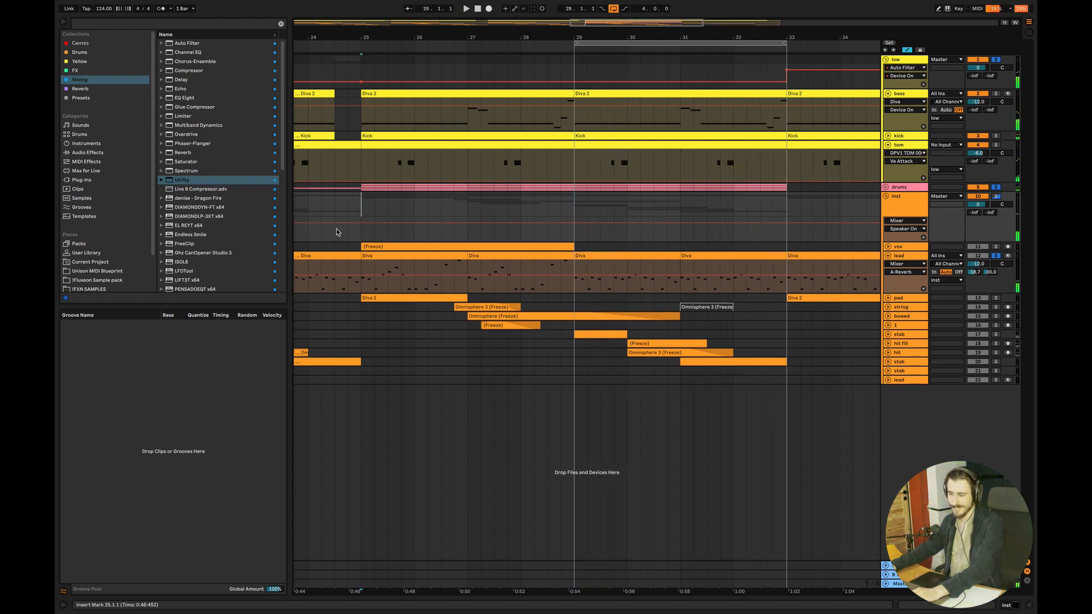
pyautogui.press('space')
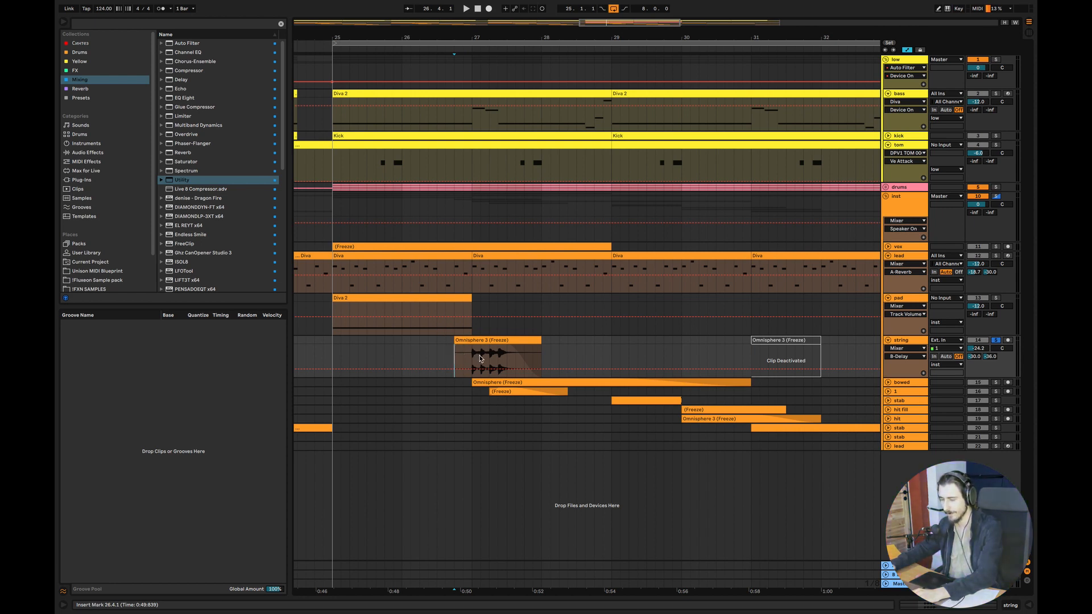
pyautogui.press('space')
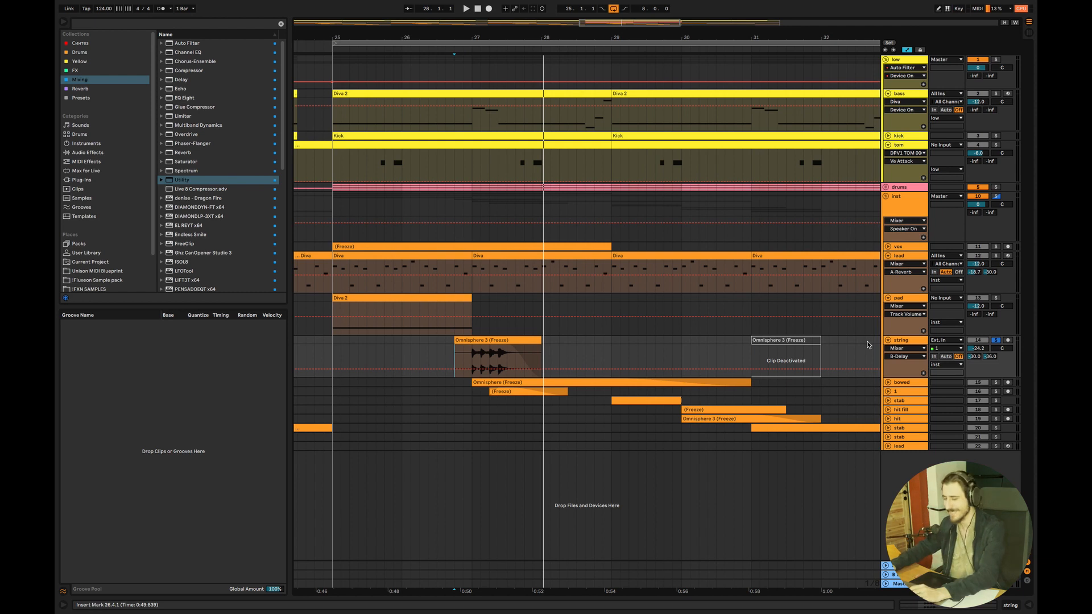
# Unfold the bowed track, solo it together with the low and string tracks, and listen from just before the string clip
pyautogui.click(888, 382)
pyautogui.click(479, 407)
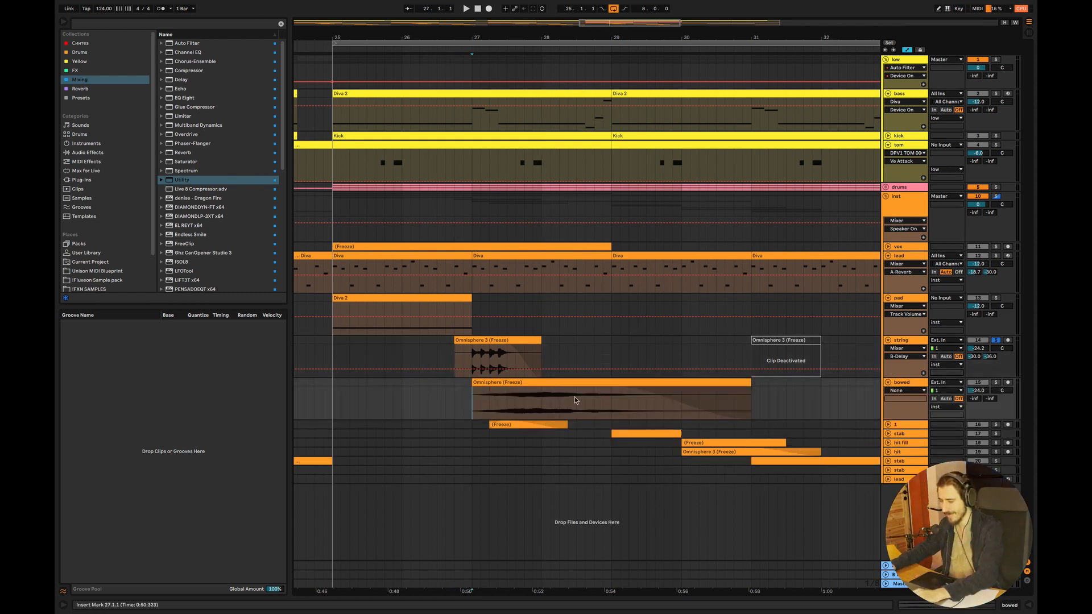
pyautogui.click(996, 382)
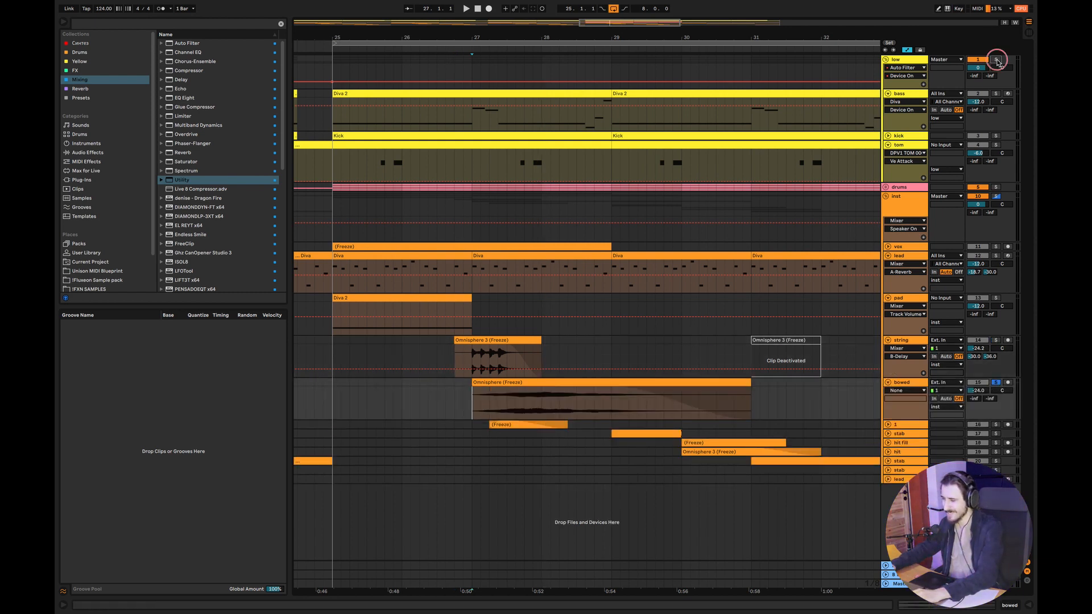
pyautogui.click(996, 59)
pyautogui.click(996, 339)
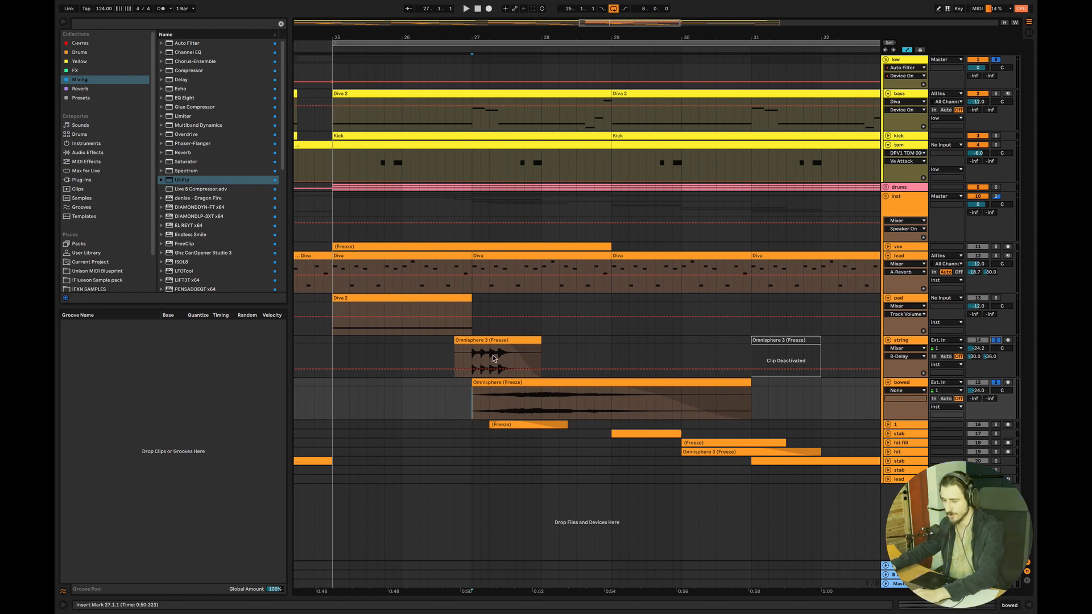
pyautogui.click(436, 354)
pyautogui.press('space')
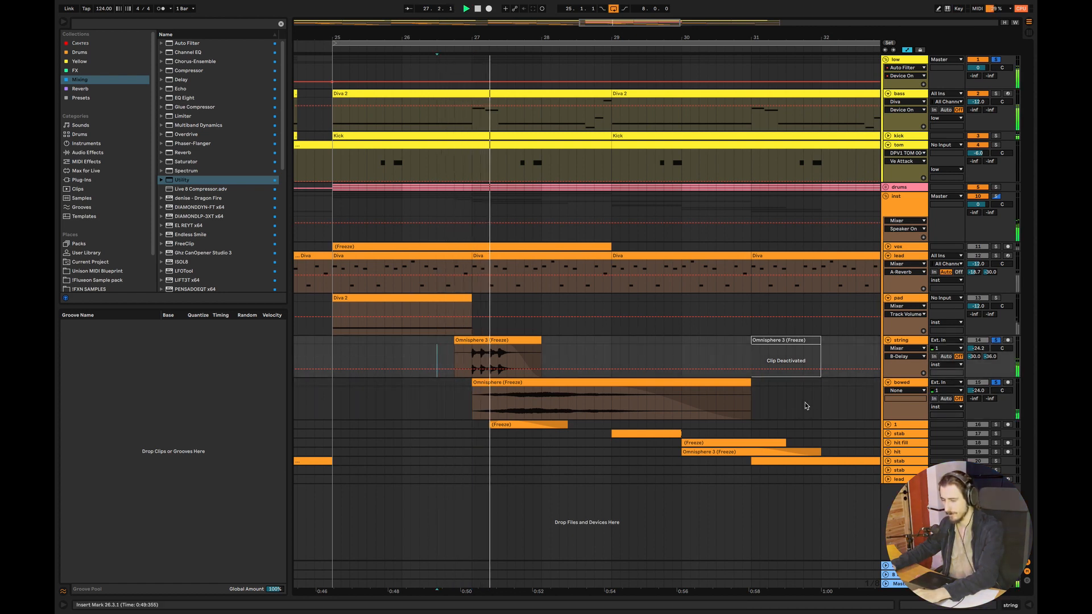
# Unfold and solo track 1, listen to it from bar 27, and select 27.2.3 to 27.4.1 across the 1, bowed and string tracks
pyautogui.click(888, 427)
pyautogui.press('space')
pyautogui.click(472, 438)
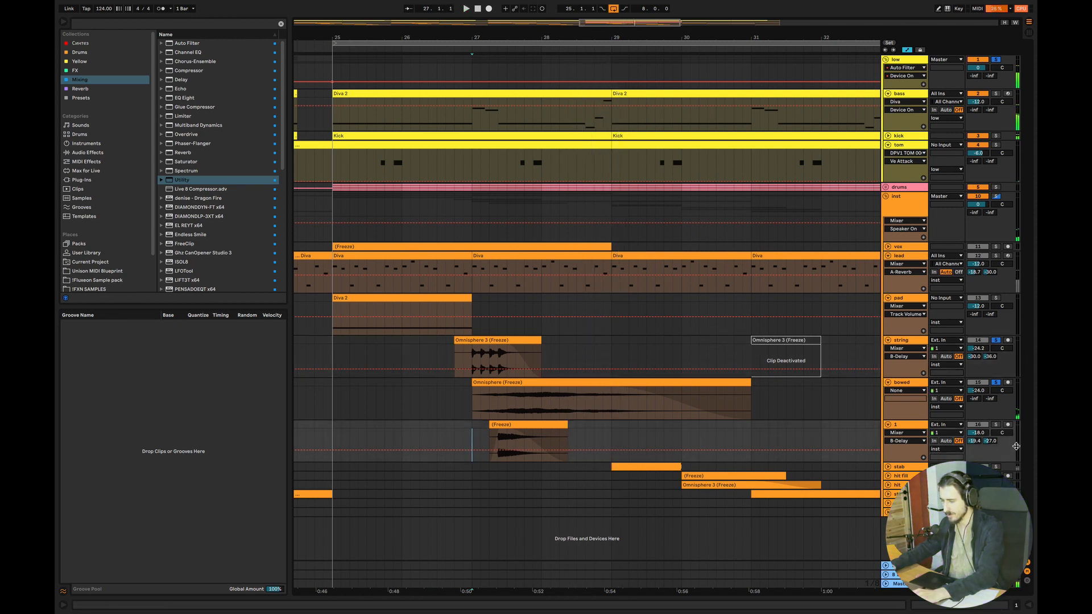
pyautogui.click(995, 426)
pyautogui.moveTo(463, 438); pyautogui.dragTo(550, 437)
pyautogui.click(428, 429)
pyautogui.click(470, 436)
pyautogui.press('space')
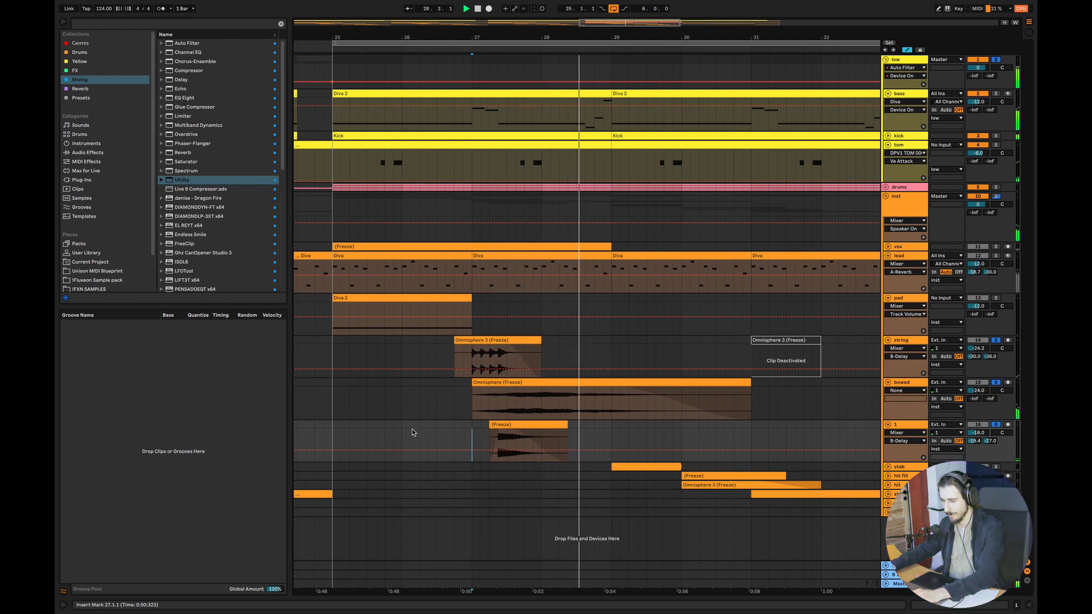
pyautogui.press('space')
pyautogui.click(464, 438)
pyautogui.moveTo(500, 439); pyautogui.dragTo(524, 349)
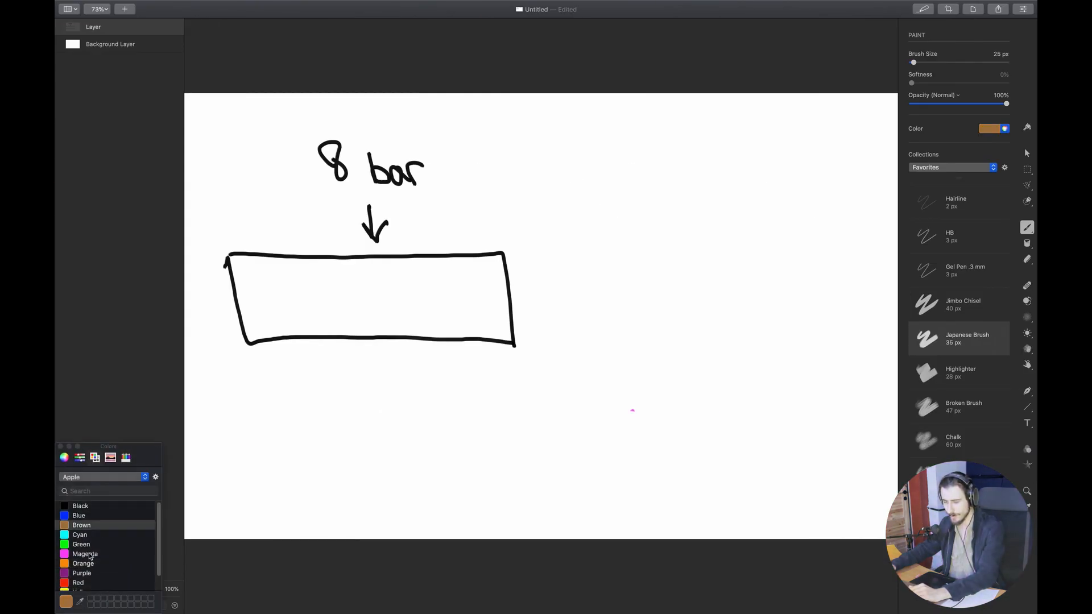
# In the drawing app, draw a small red box with a small black box beneath it, away from the 8 bar diagram
pyautogui.click(79, 582)
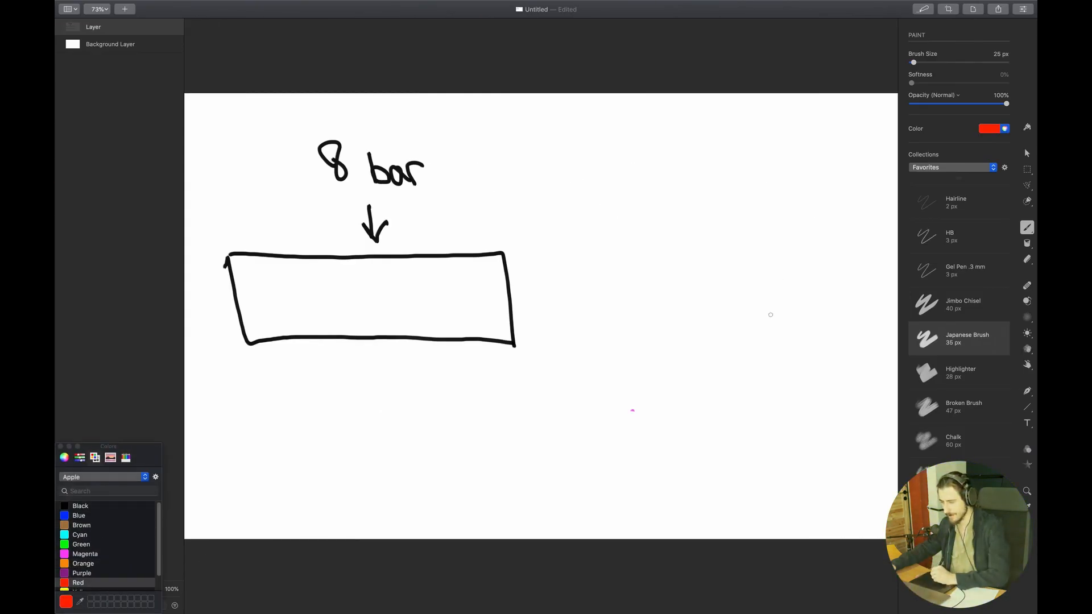
pyautogui.moveTo(758, 336)
pyautogui.mouseDown()
pyautogui.moveTo(755, 366)
pyautogui.moveTo(717, 337)
pyautogui.moveTo(757, 335)
pyautogui.mouseUp()
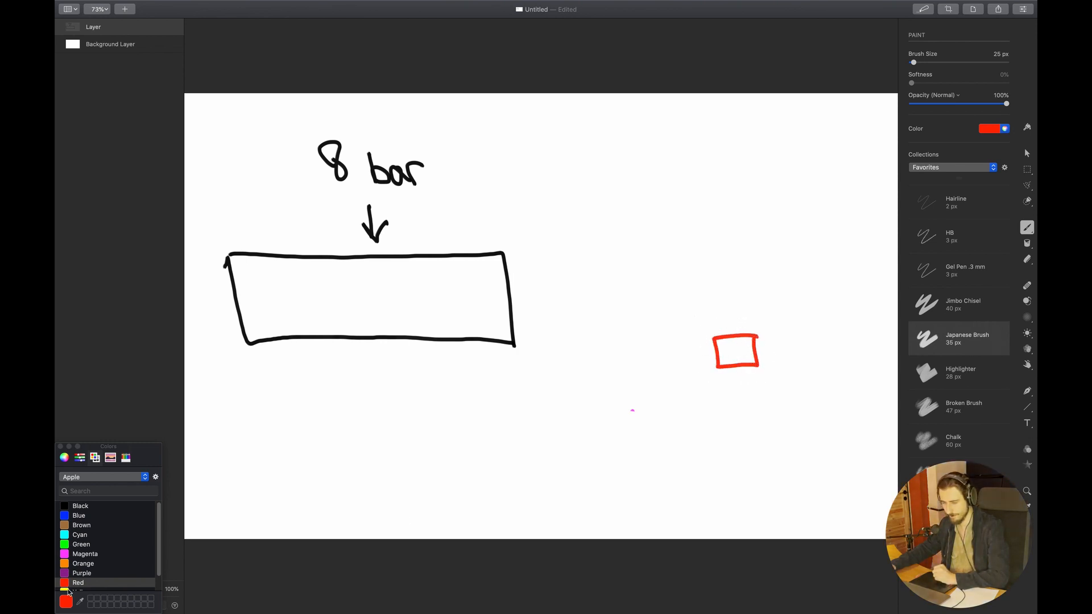
pyautogui.click(100, 506)
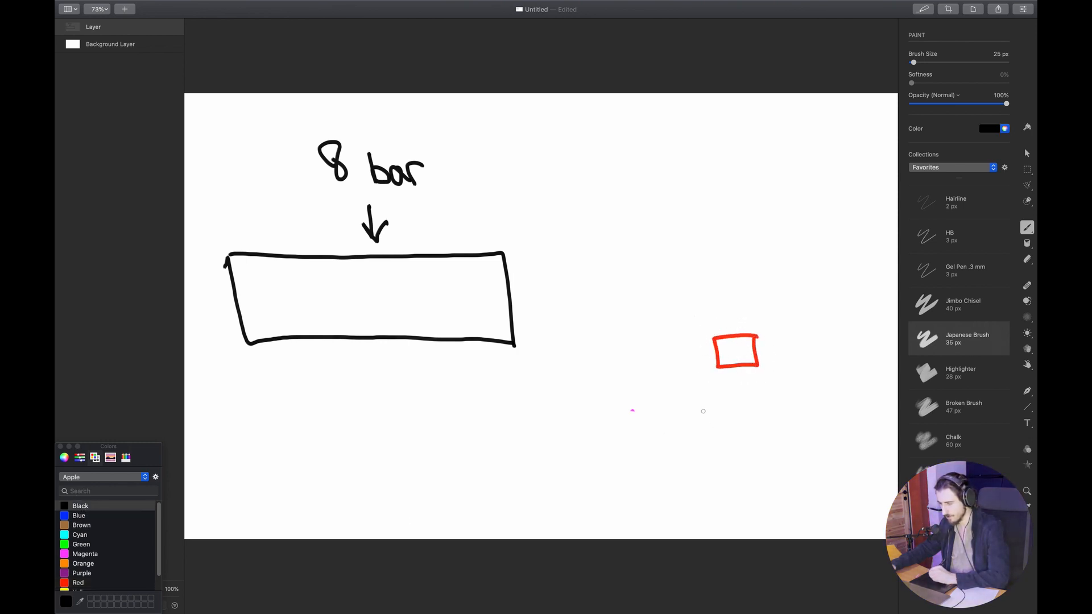
pyautogui.moveTo(757, 386)
pyautogui.mouseDown()
pyautogui.moveTo(758, 397)
pyautogui.moveTo(714, 373)
pyautogui.moveTo(768, 378)
pyautogui.mouseUp()
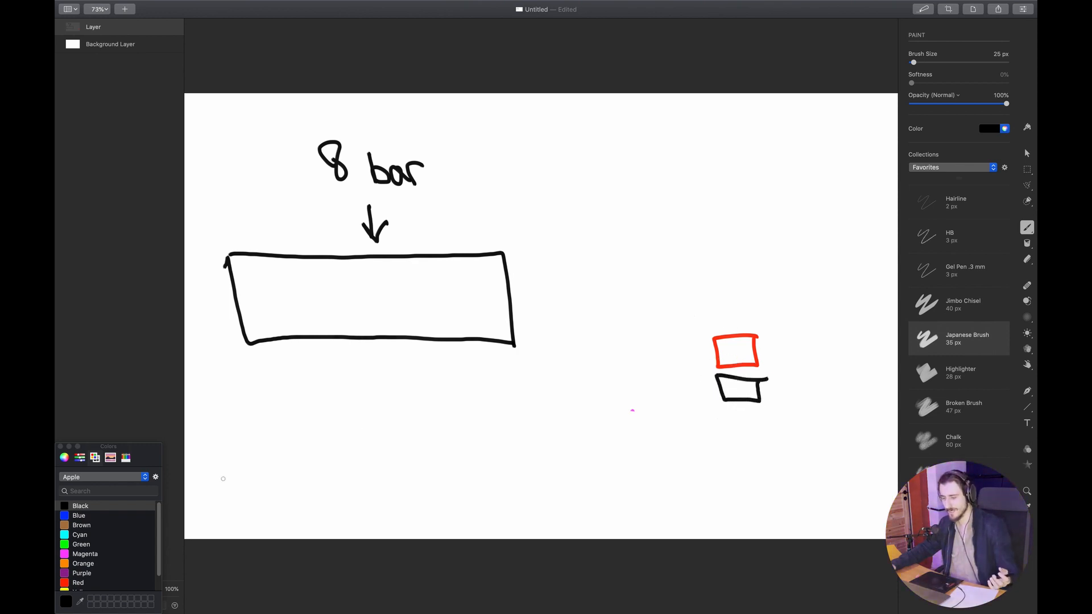
# Write "= Top" in red beside the small red box
pyautogui.click(78, 582)
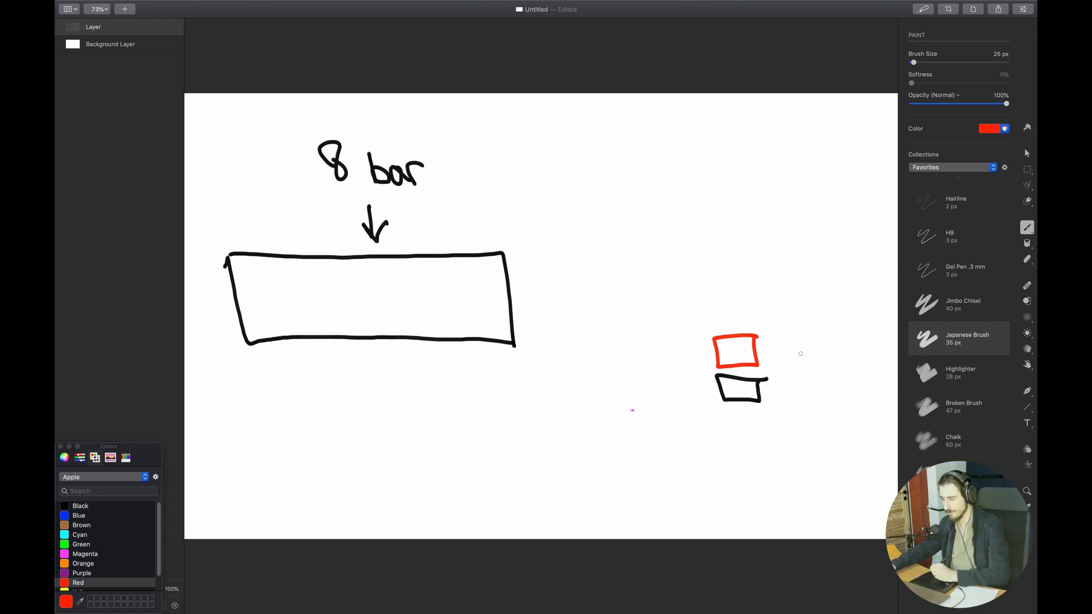
pyautogui.moveTo(776, 352); pyautogui.dragTo(788, 350)
pyautogui.moveTo(786, 341)
pyautogui.mouseDown()
pyautogui.moveTo(773, 345)
pyautogui.moveTo(826, 326)
pyautogui.mouseUp()
pyautogui.moveTo(815, 328)
pyautogui.mouseDown()
pyautogui.moveTo(816, 357)
pyautogui.moveTo(846, 346)
pyautogui.mouseUp()
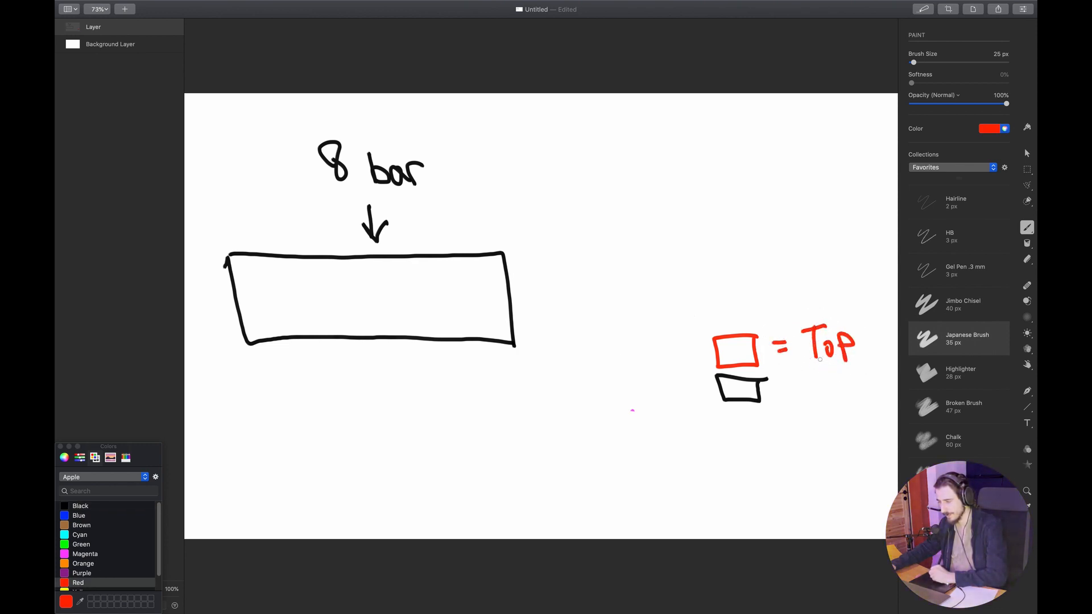
# Write a black label beside the small black box
pyautogui.click(108, 506)
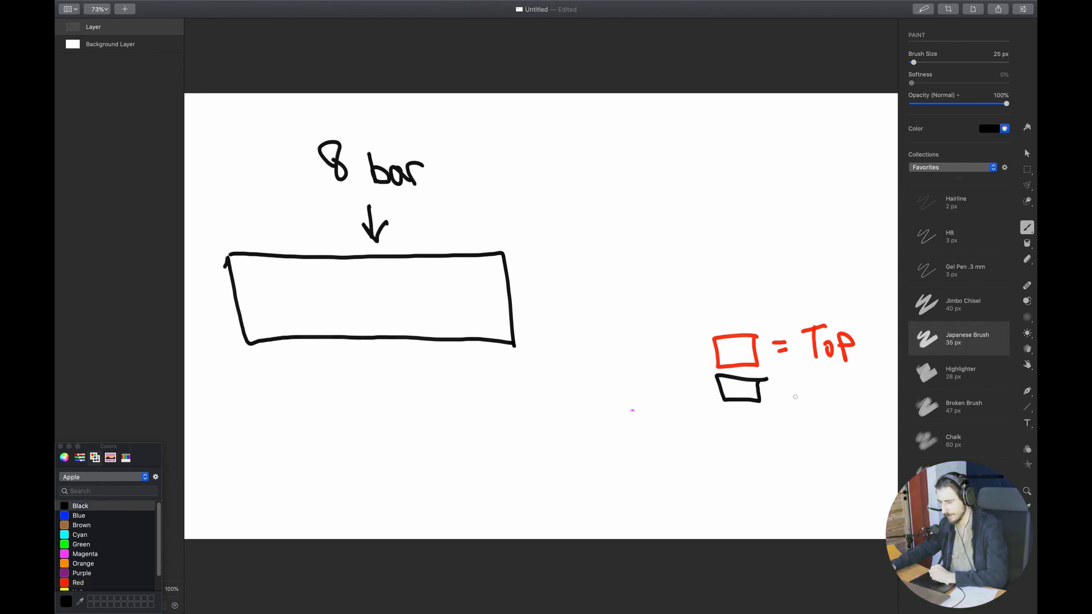
pyautogui.moveTo(779, 401); pyautogui.dragTo(817, 401)
pyautogui.moveTo(822, 398)
pyautogui.mouseDown()
pyautogui.moveTo(824, 386)
pyautogui.moveTo(843, 411)
pyautogui.mouseUp()
pyautogui.moveTo(832, 402); pyautogui.dragTo(844, 401)
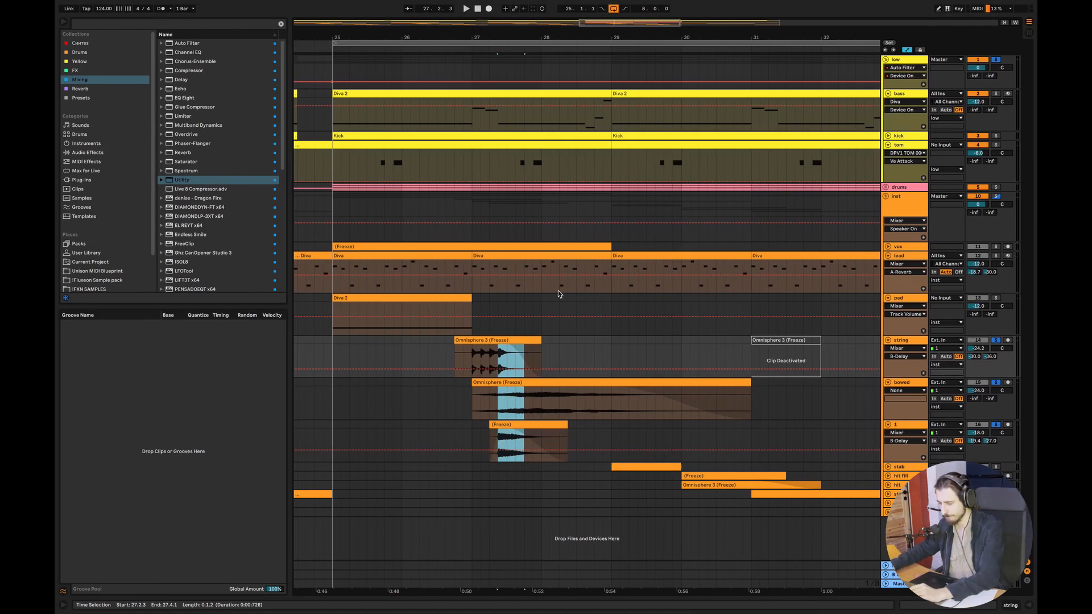
# Back in Ableton, unfold and solo the stab track, open its MIDI clip, listen from bar 29, and close the clip editor
pyautogui.hscroll(3, 604, 26)
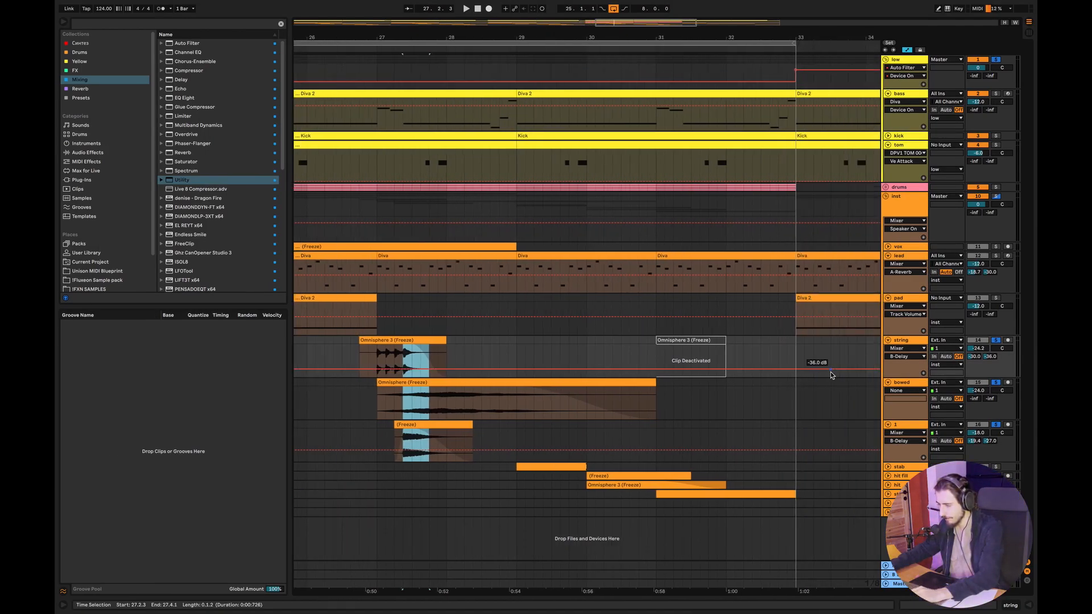
pyautogui.click(888, 467)
pyautogui.click(517, 482)
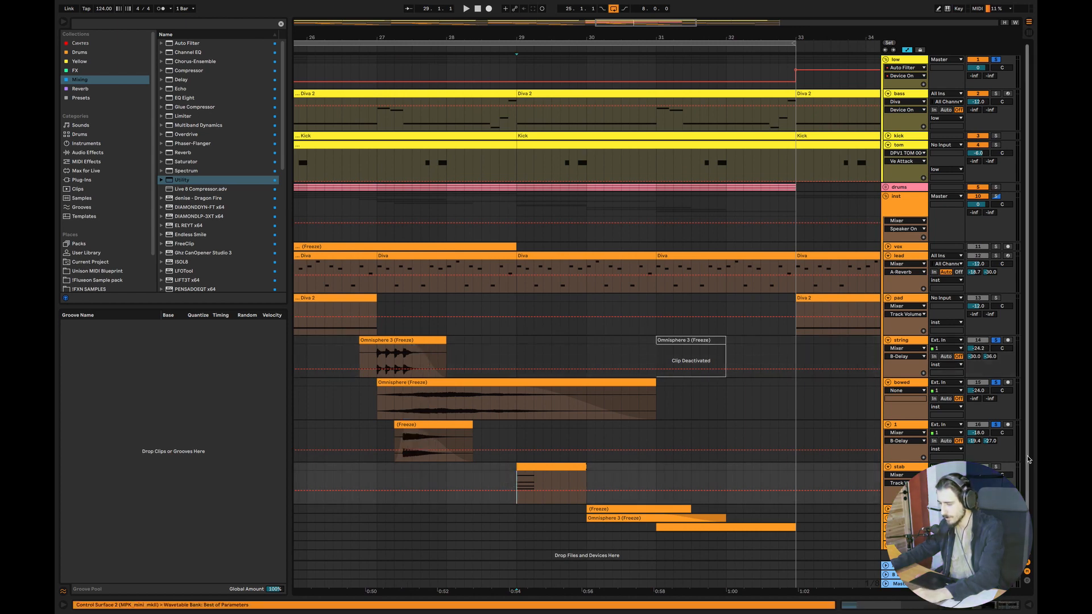
pyautogui.scroll(-1, 1033, 437)
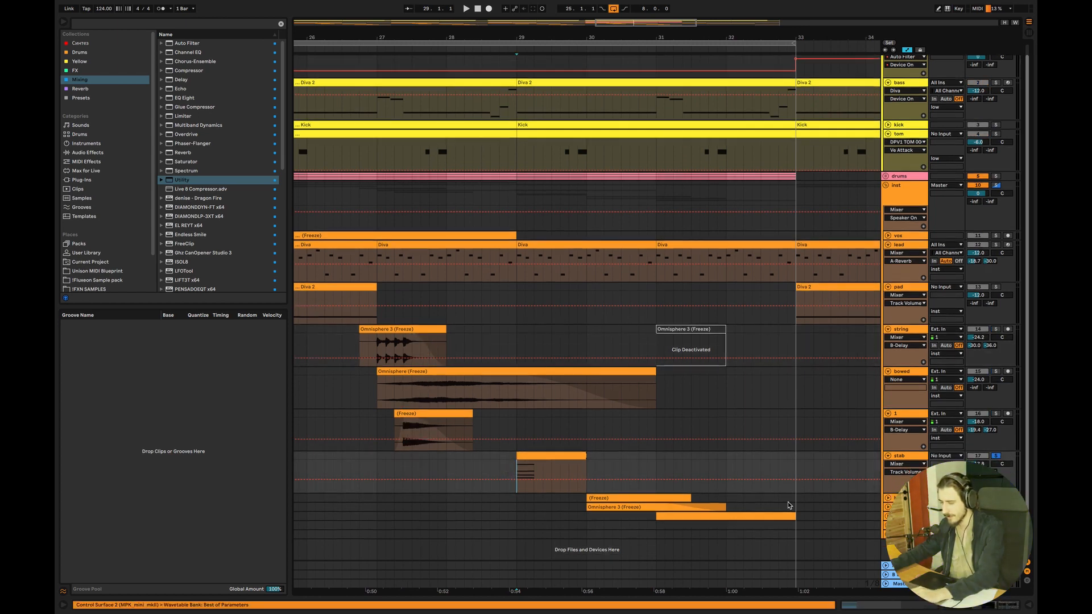
pyautogui.doubleClick(540, 458)
pyautogui.click(449, 328)
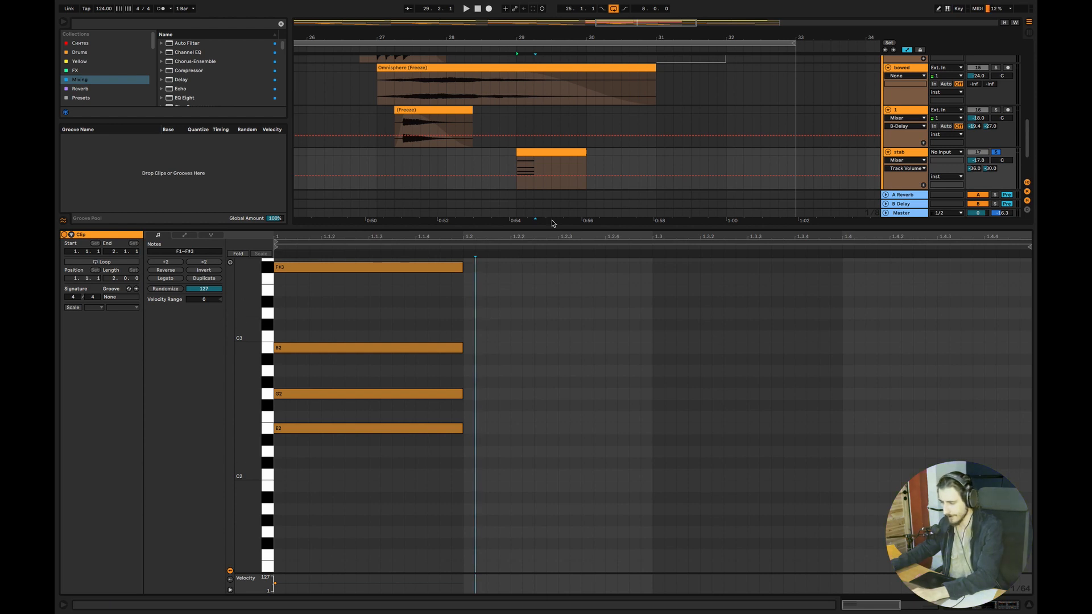
pyautogui.click(517, 168)
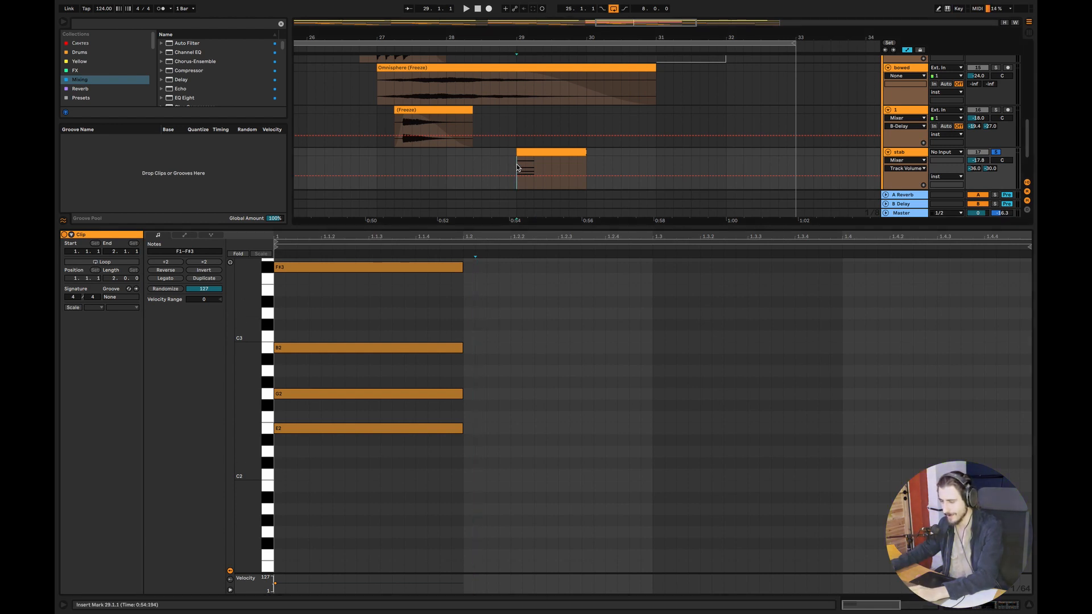
pyautogui.press('space')
pyautogui.click(1028, 605)
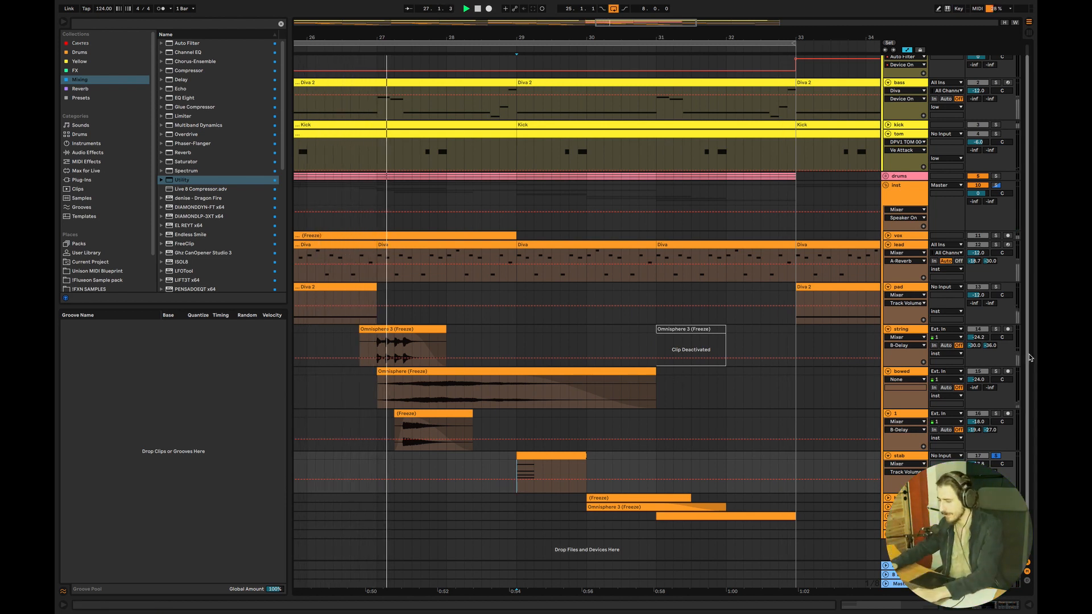
pyautogui.press('space')
# Unfold the hit fill and hit tracks, solo the hit fill alongside the stab, and listen from 29.3.3
pyautogui.click(887, 499)
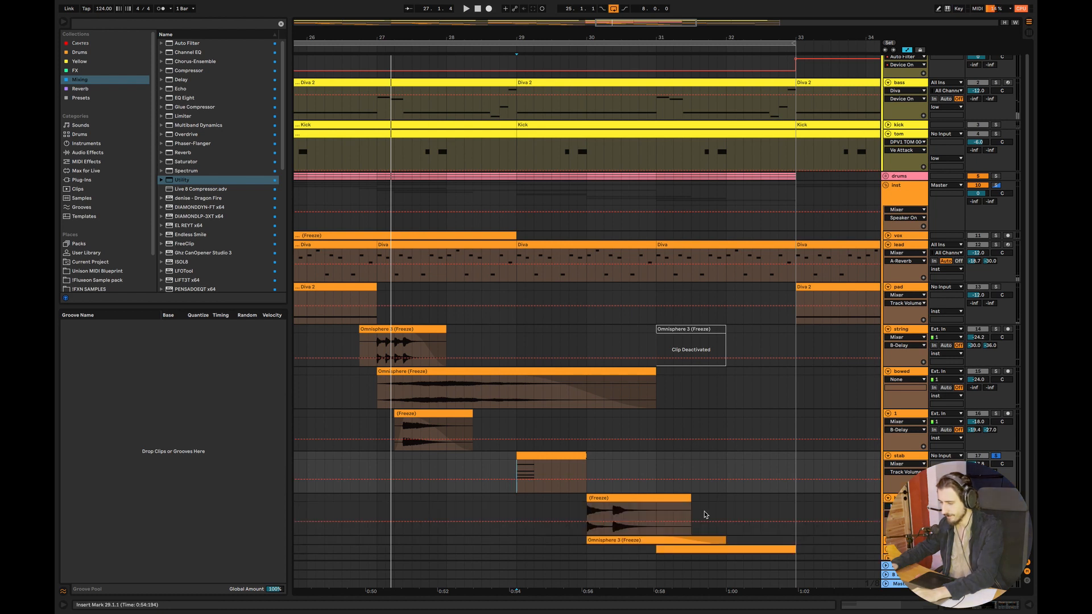
pyautogui.click(576, 514)
pyautogui.scroll(-1, 577, 513)
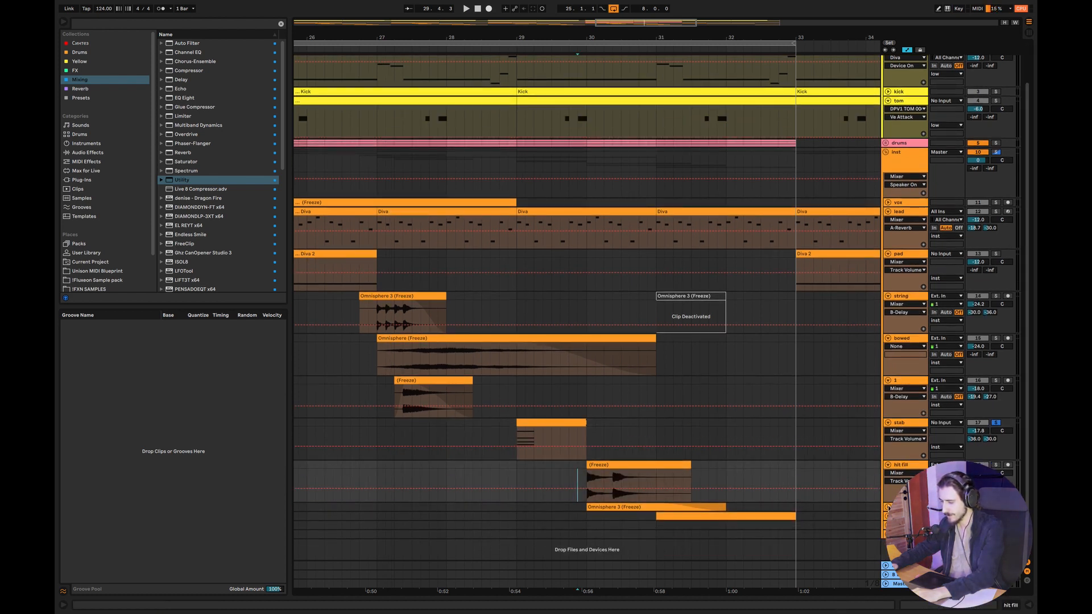
pyautogui.click(888, 508)
pyautogui.scroll(-1, 888, 508)
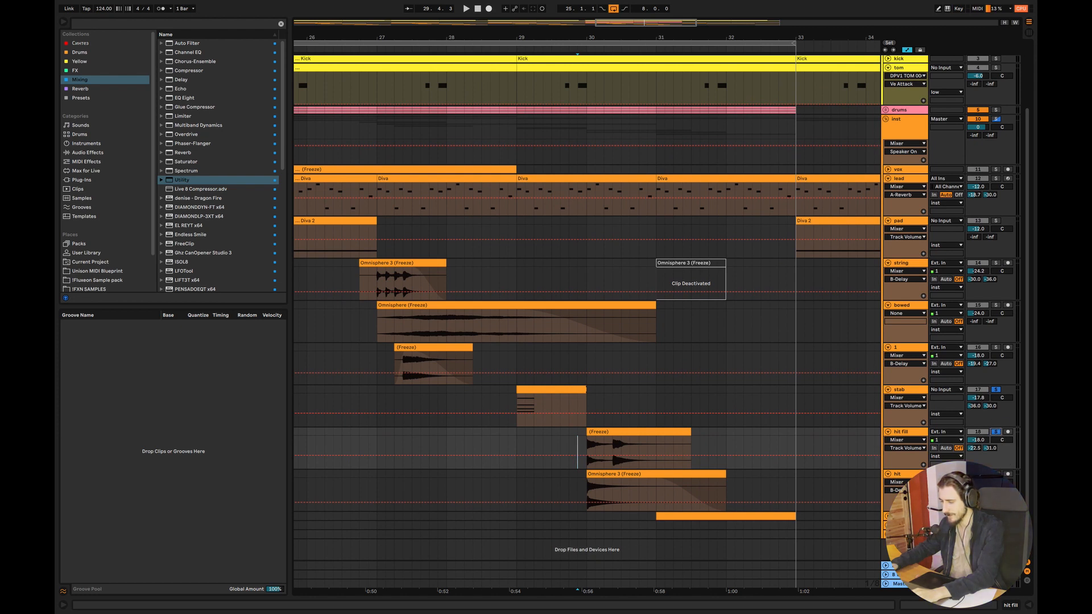
pyautogui.click(560, 483)
pyautogui.press('space')
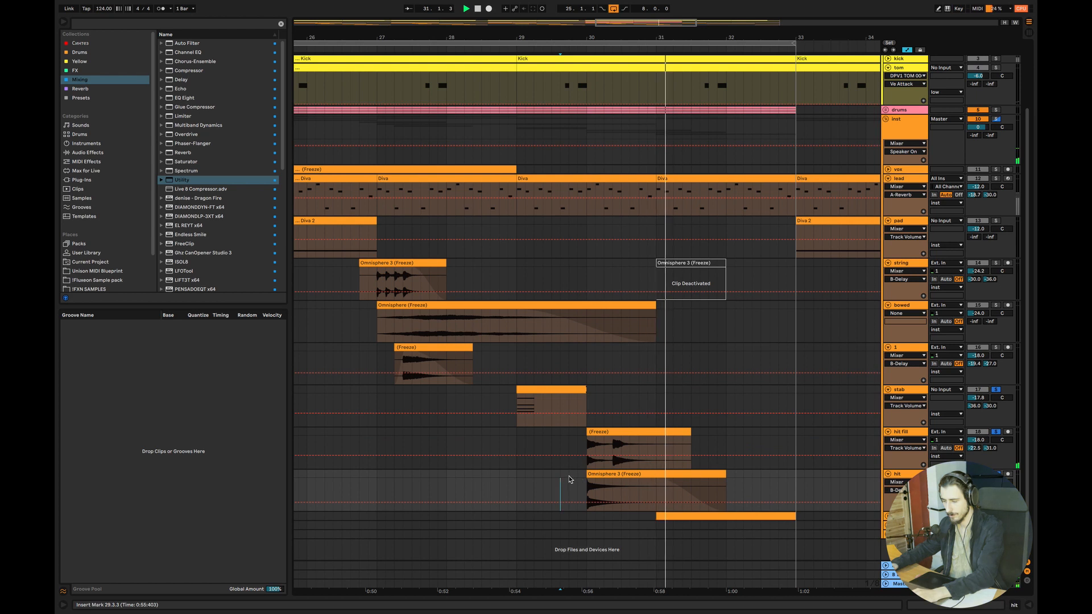
# Solo the hit track and listen to it with the stab, adding the hit fill solo for the replay from 29.4.1
pyautogui.click(569, 481)
pyautogui.press('space')
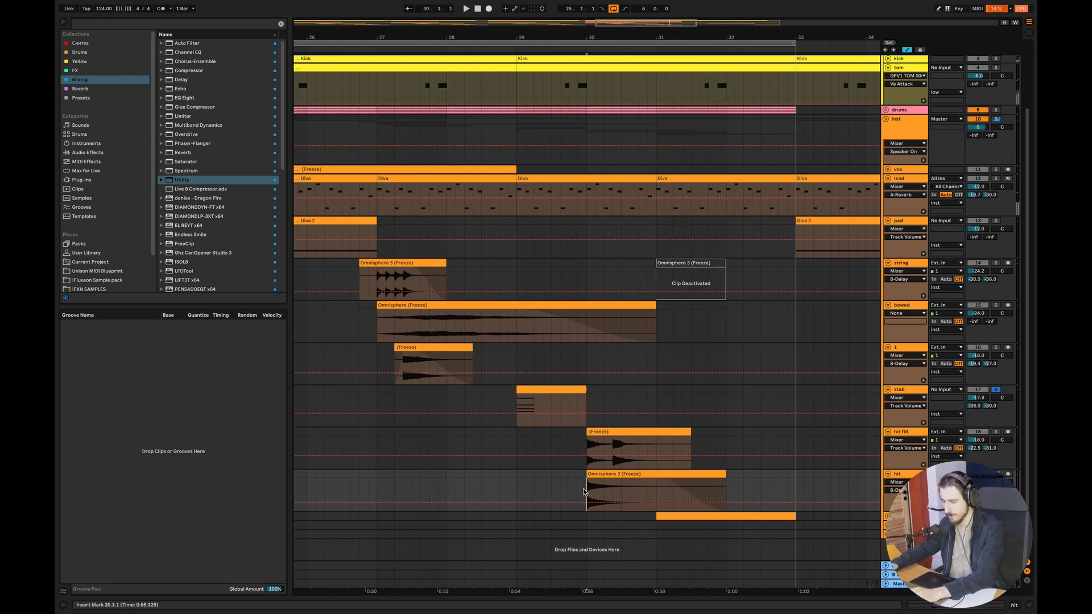
pyautogui.press('space')
pyautogui.press('space')
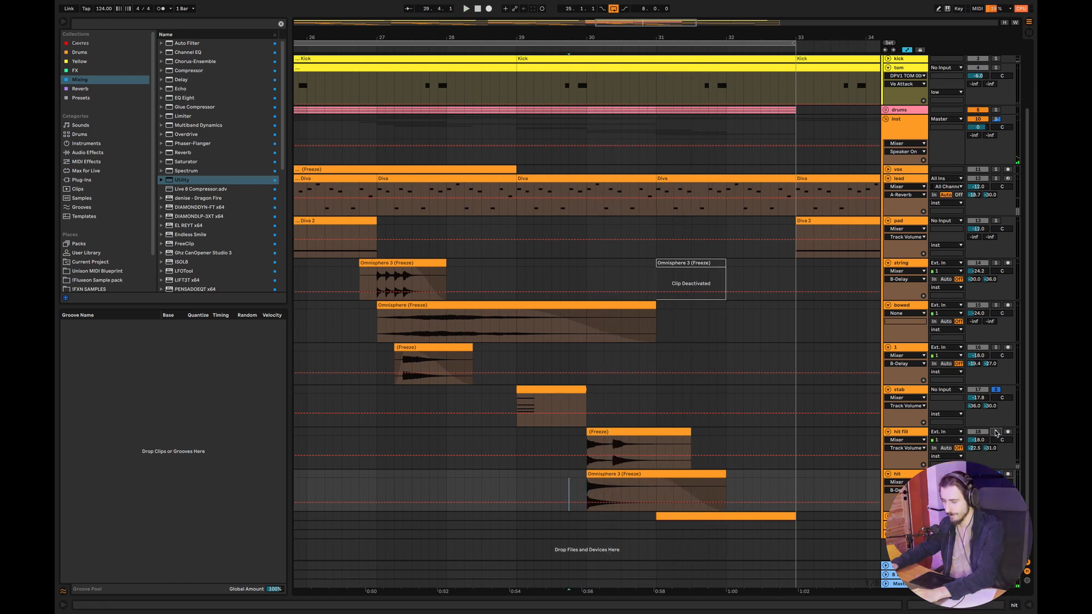
pyautogui.click(996, 433)
pyautogui.press('space')
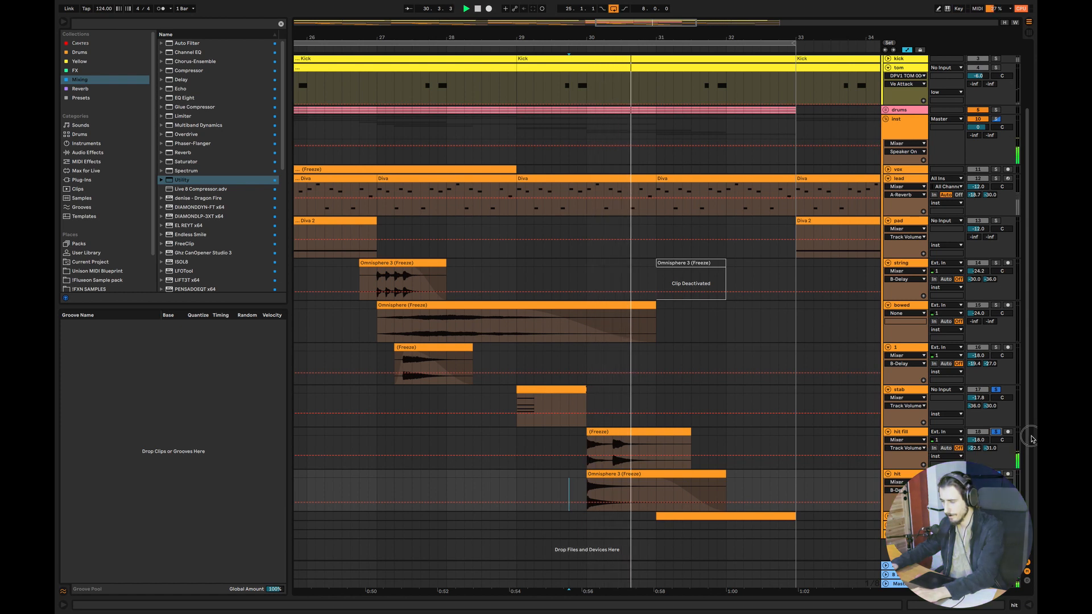
# Fold the tom track, unfold the stab track below the hit track, and open its MIDI clip to examine the notes
pyautogui.click(907, 179)
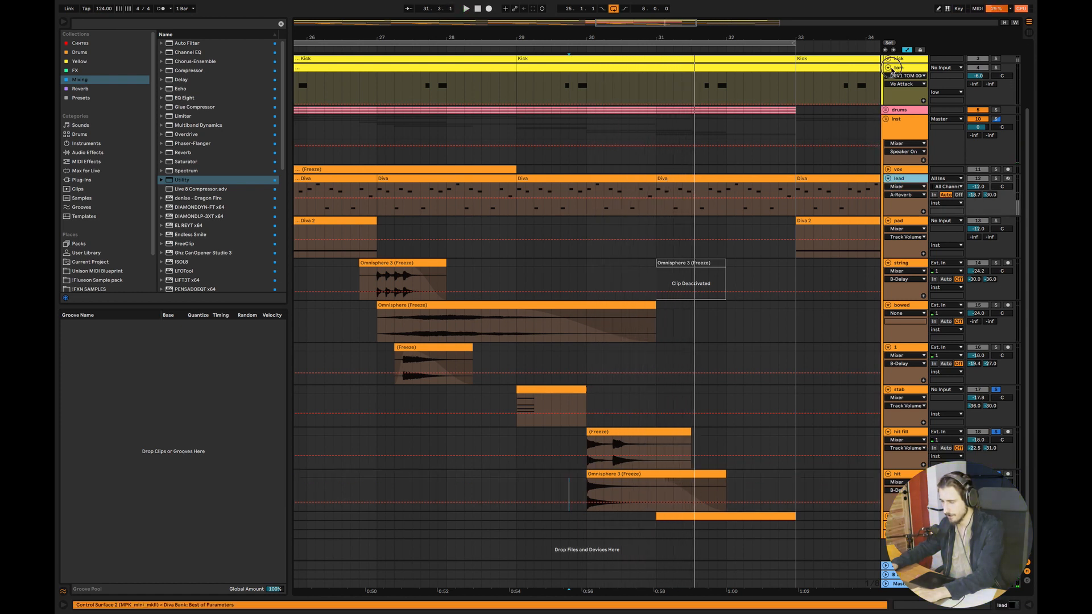
pyautogui.click(894, 68)
pyautogui.click(889, 69)
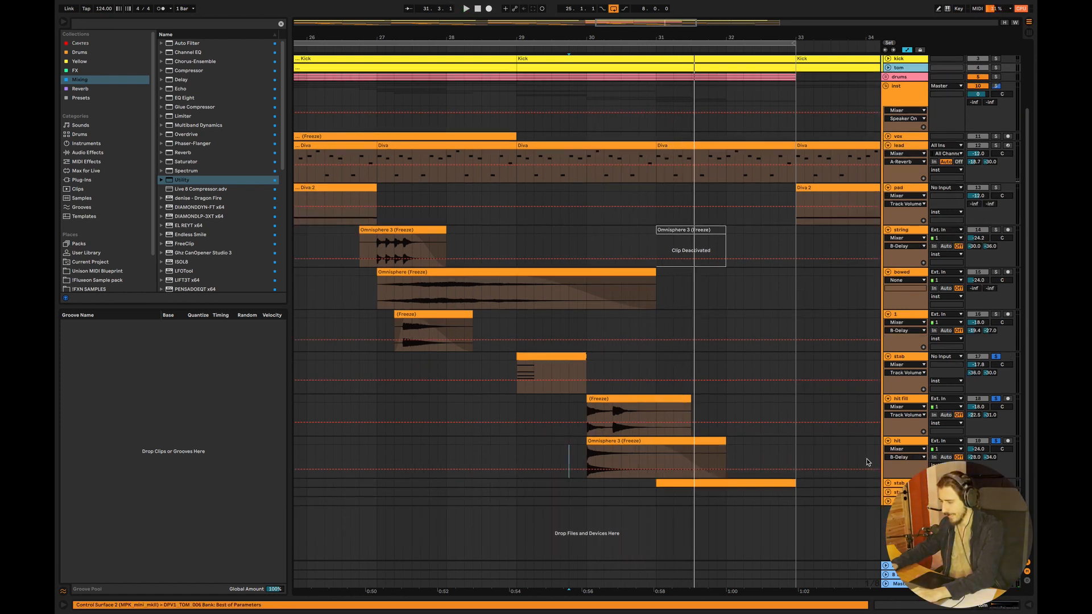
pyautogui.click(887, 484)
pyautogui.doubleClick(740, 493)
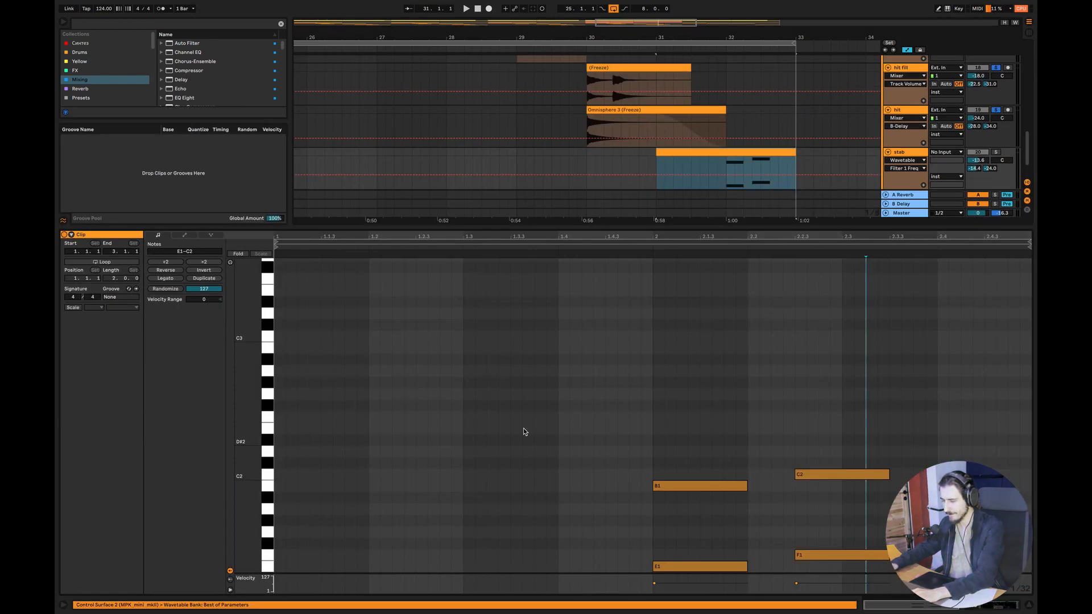
pyautogui.moveTo(256, 565); pyautogui.dragTo(257, 514)
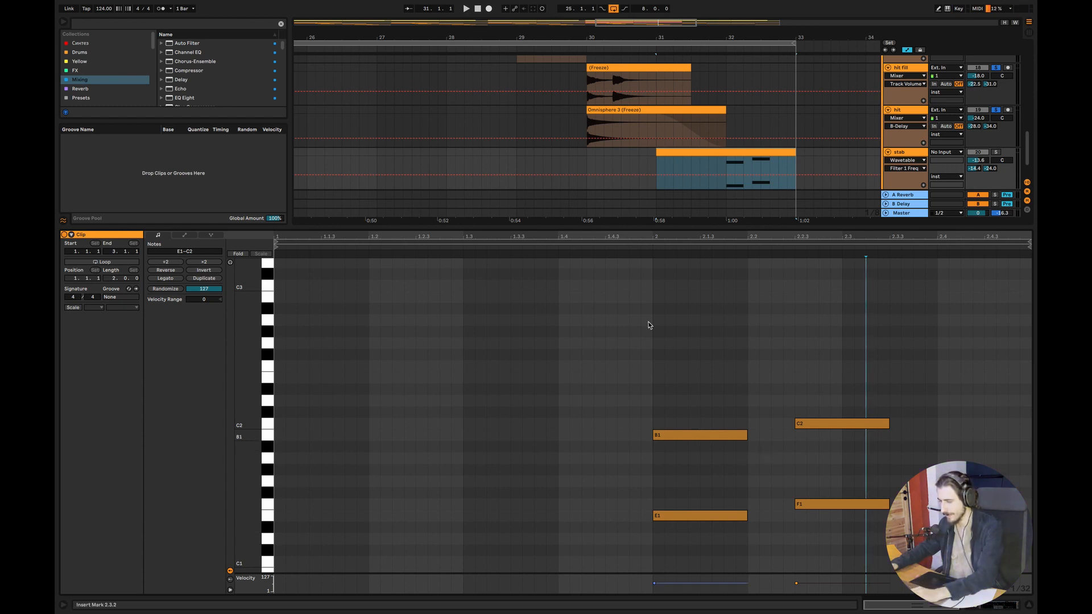
# Solo the stab track below the hit track and listen to its notes from bar 32
pyautogui.click(726, 170)
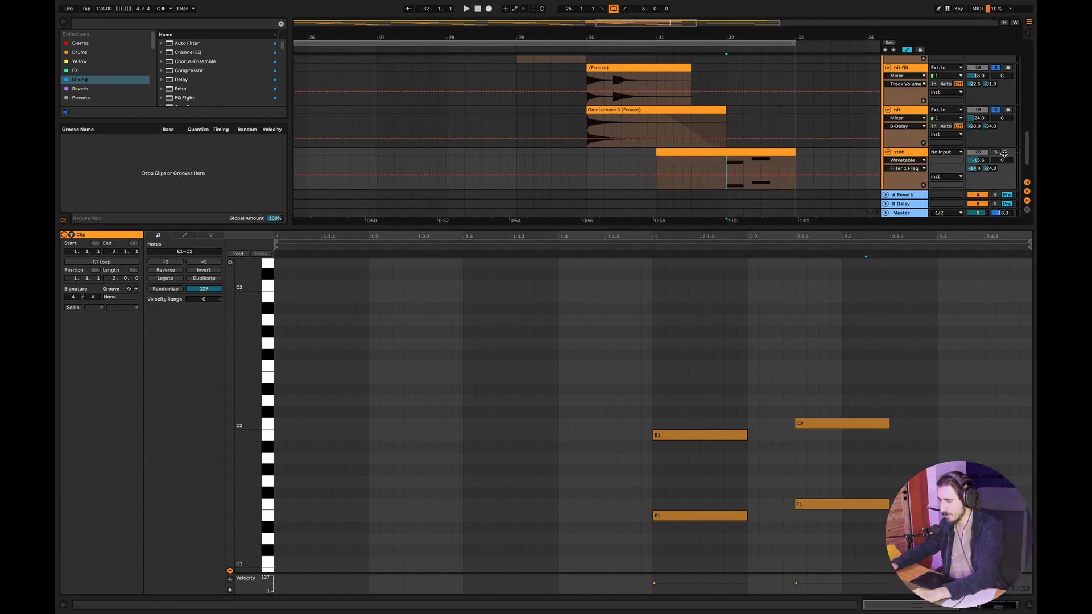
pyautogui.click(997, 152)
pyautogui.press('space')
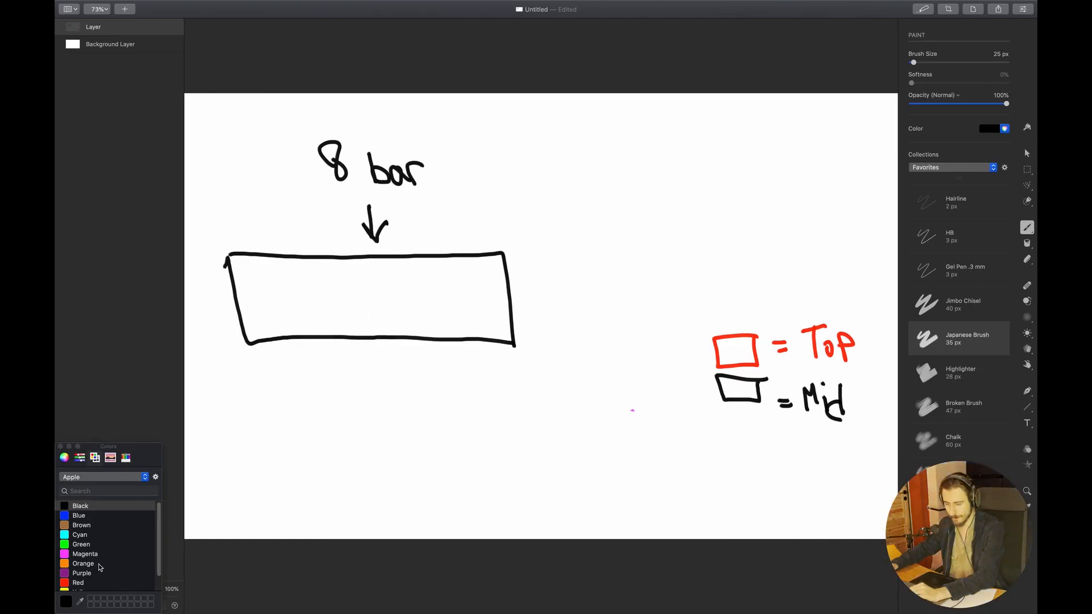
# On the drawing canvas, divide the 8-bar box with four spaced vertical lines in orange, green, red and purple
pyautogui.click(90, 563)
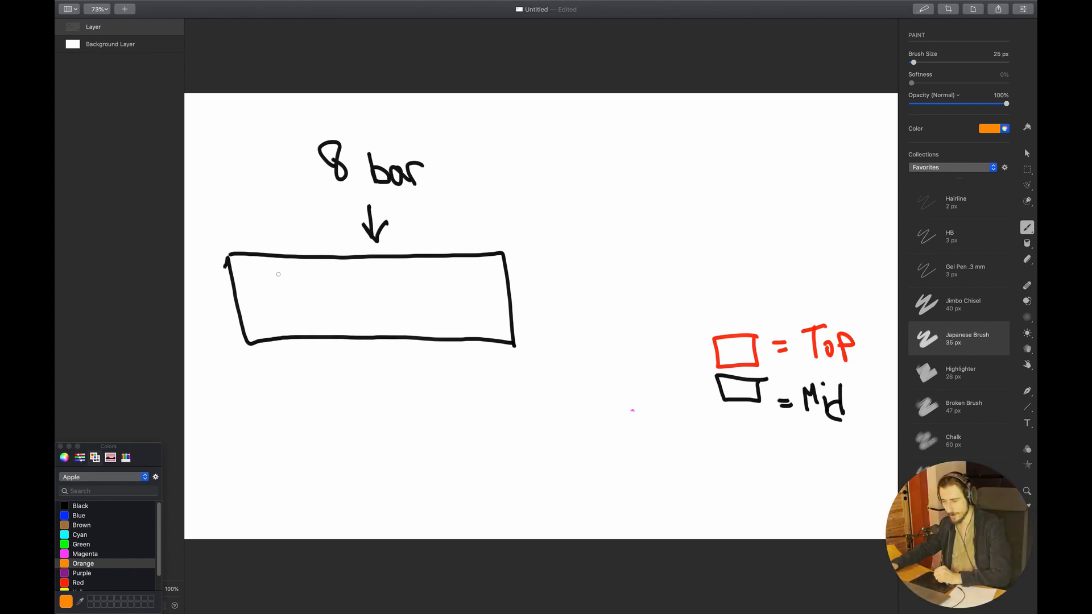
pyautogui.moveTo(275, 262); pyautogui.dragTo(285, 348)
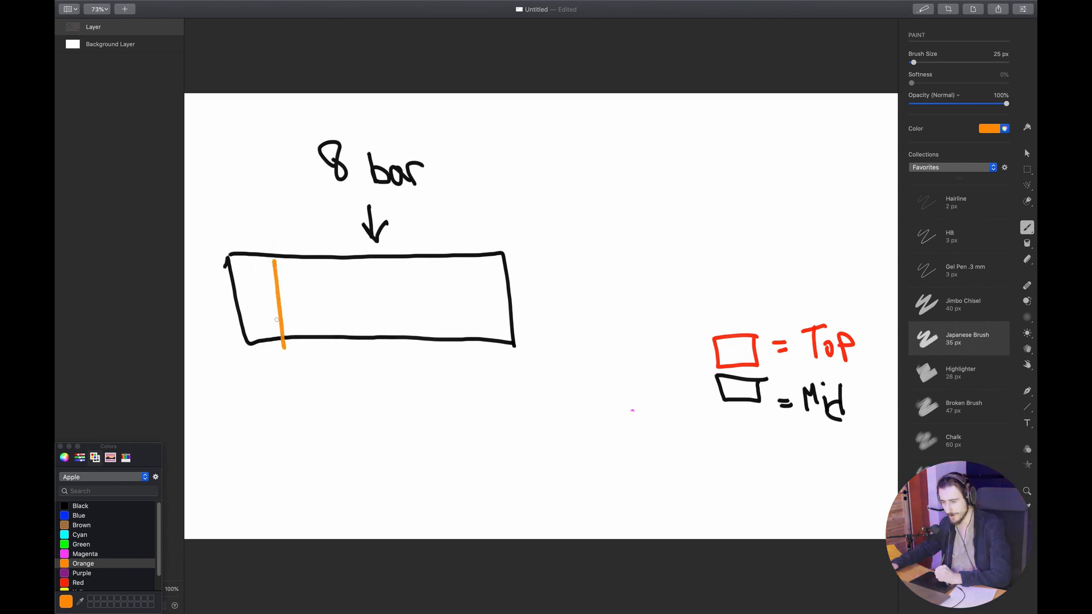
pyautogui.click(77, 545)
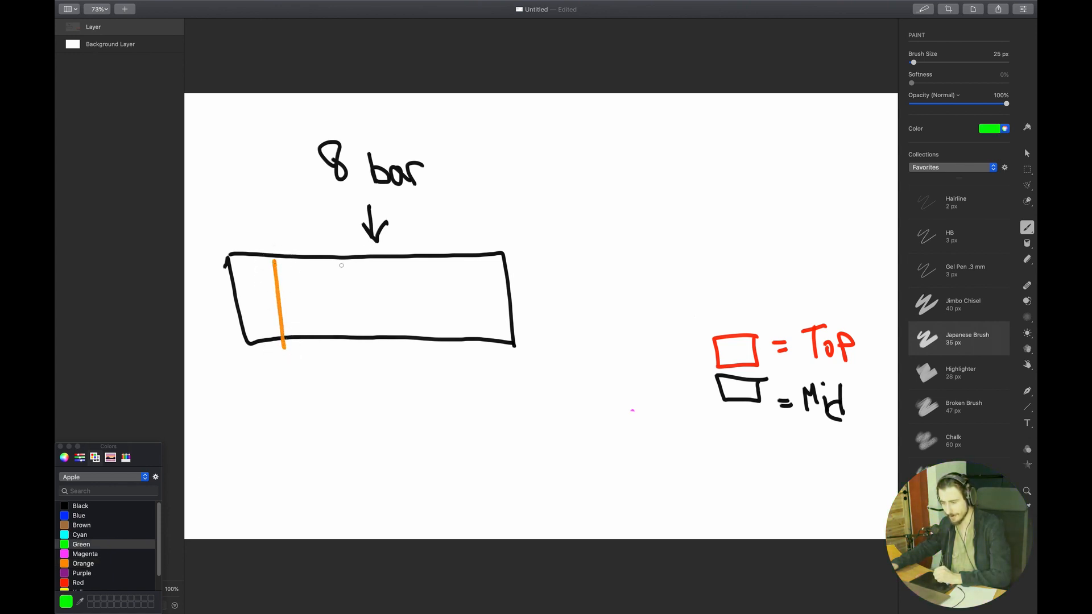
pyautogui.moveTo(328, 257); pyautogui.dragTo(340, 333)
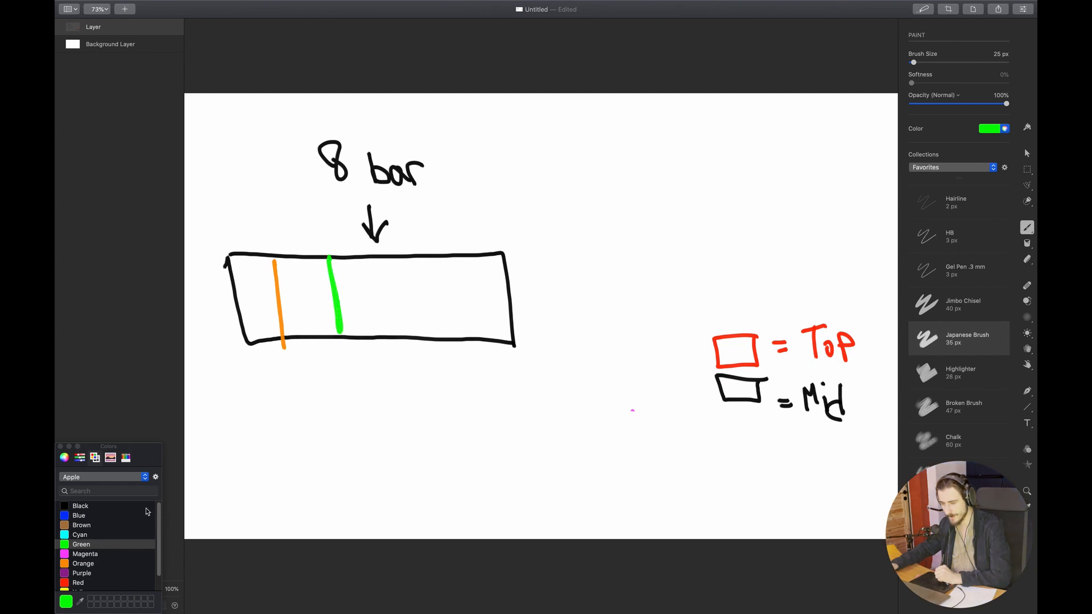
pyautogui.click(67, 582)
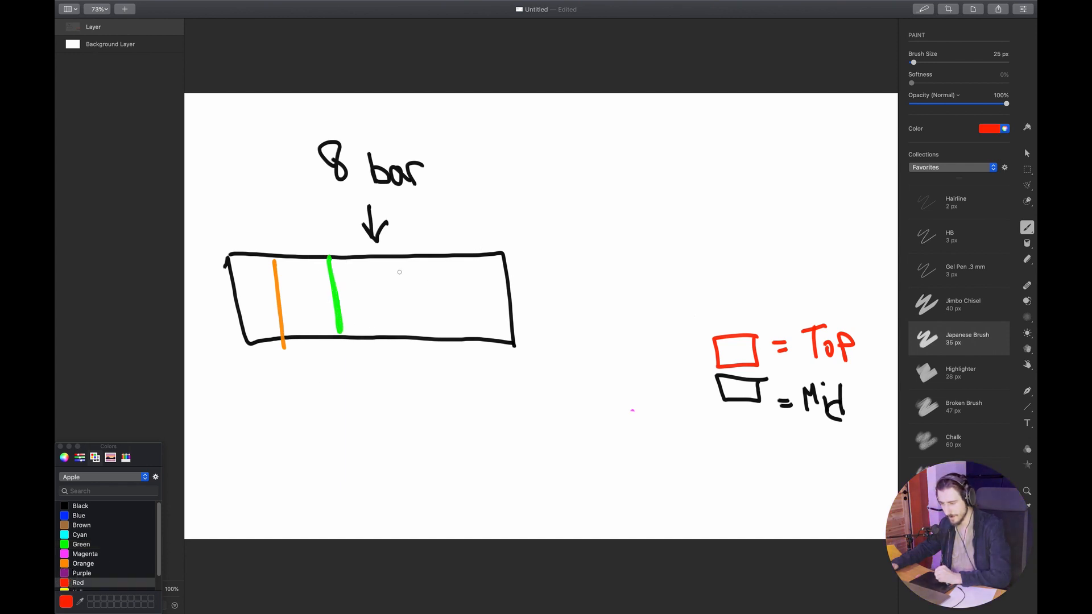
pyautogui.moveTo(395, 257); pyautogui.dragTo(405, 335)
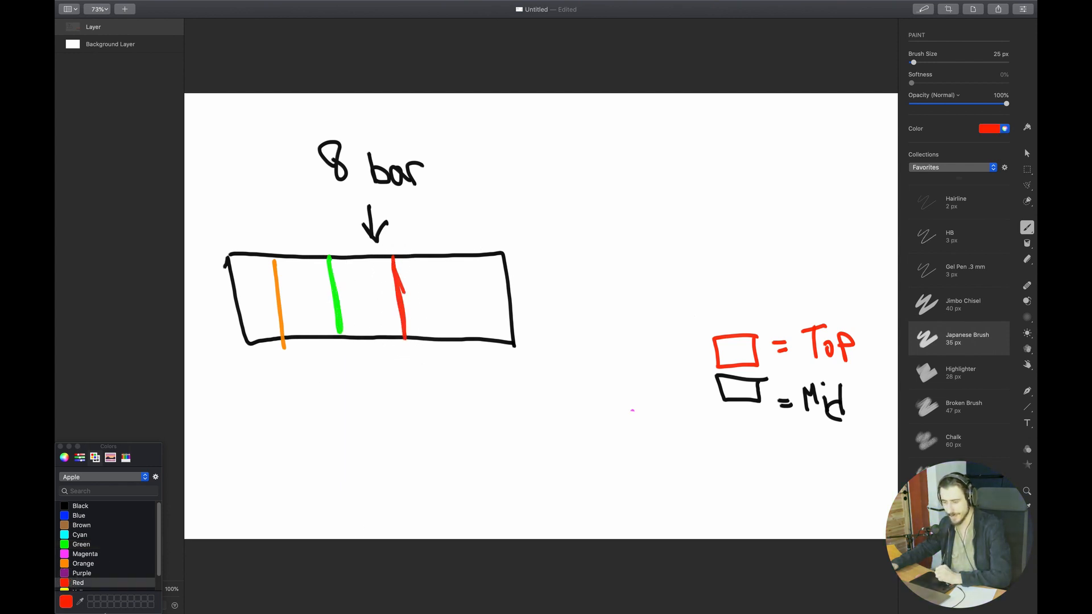
pyautogui.click(80, 573)
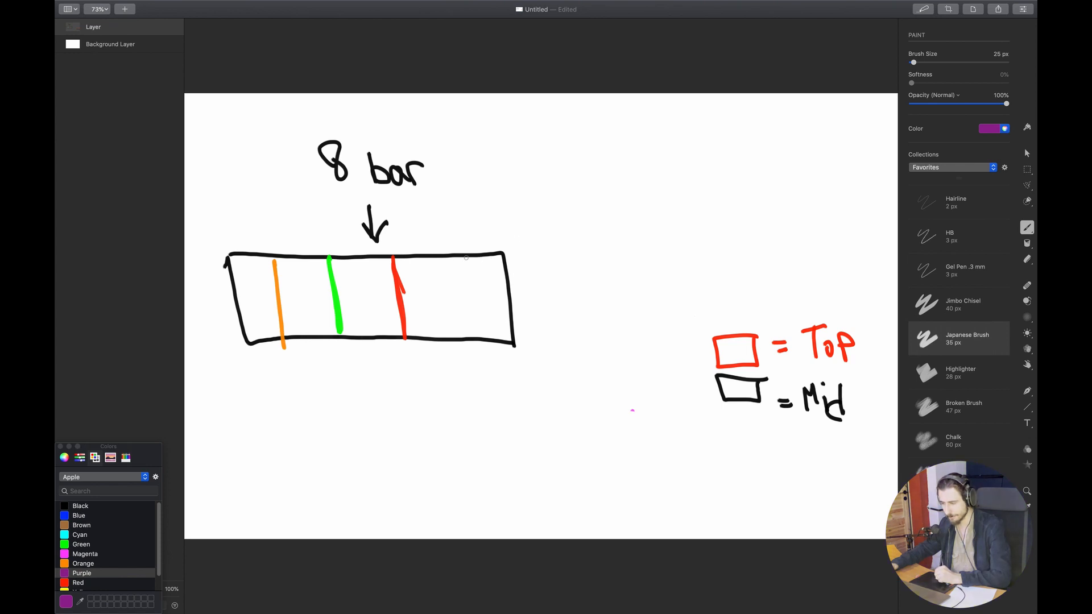
pyautogui.moveTo(467, 257); pyautogui.dragTo(467, 338)
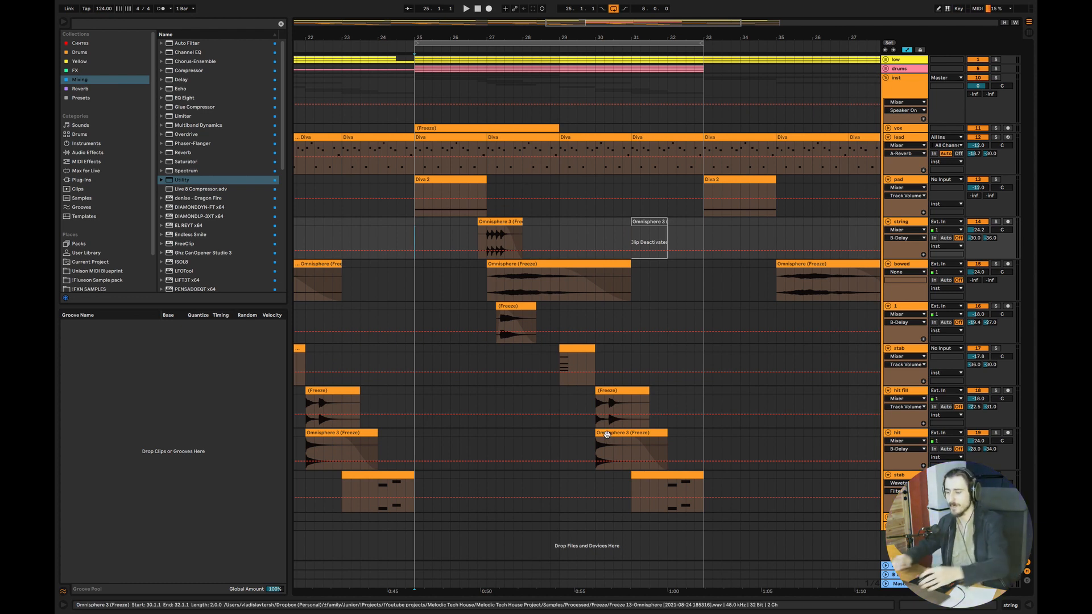
# Back in Ableton, play the full loop from bar 25 while folding the lead, pad and string tracks
pyautogui.press('space')
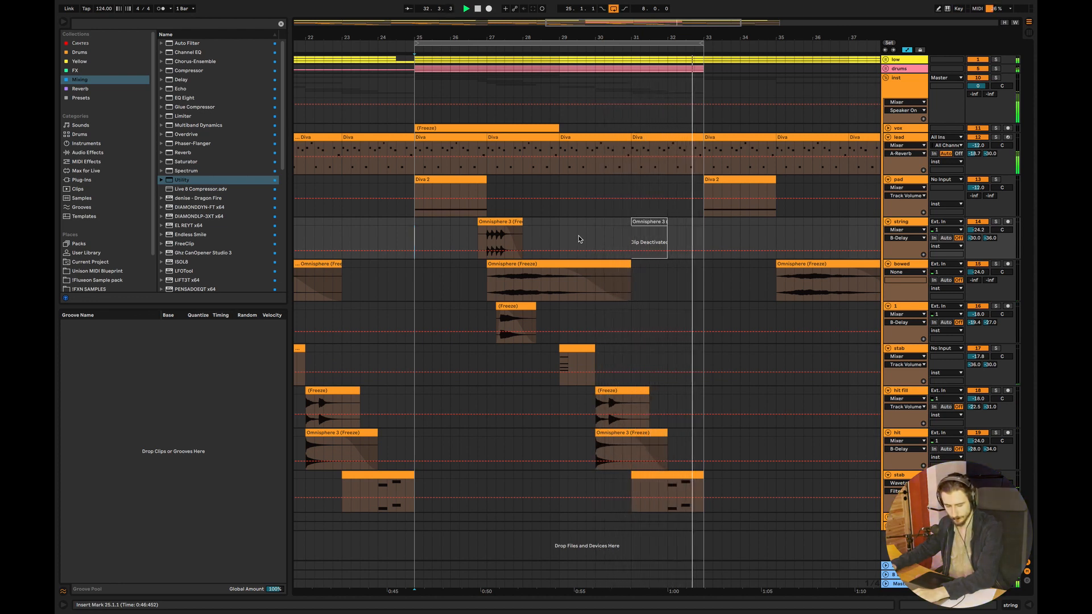
pyautogui.click(888, 137)
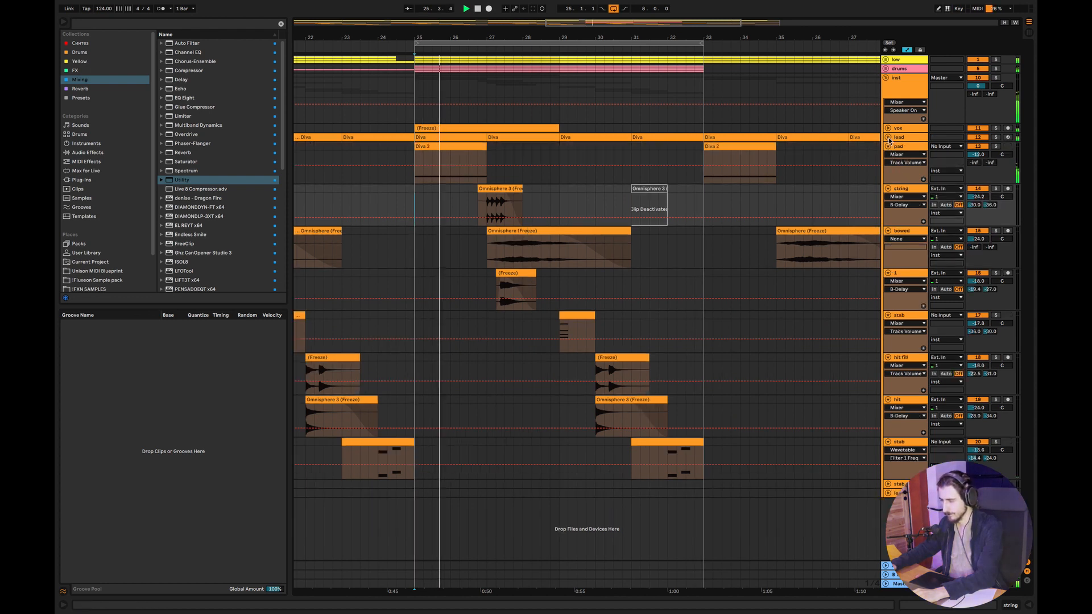
pyautogui.click(888, 149)
pyautogui.click(887, 147)
pyautogui.click(888, 155)
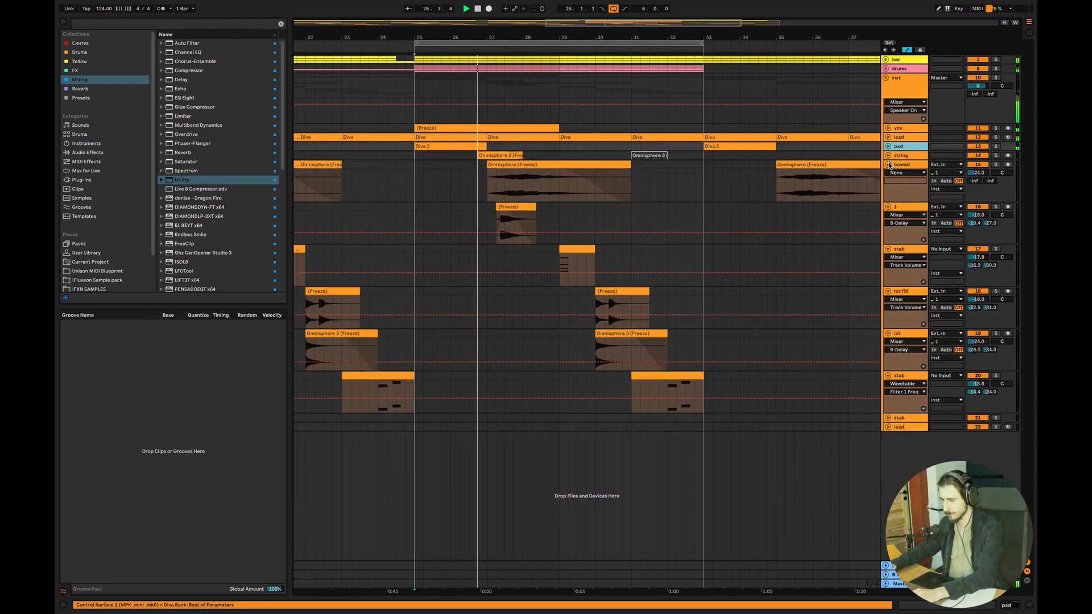
pyautogui.press('space')
# Fold the remaining instrument tracks and listen to only the low, drums and lead parts soloed from bar 25
pyautogui.moveTo(703, 426); pyautogui.dragTo(414, 155)
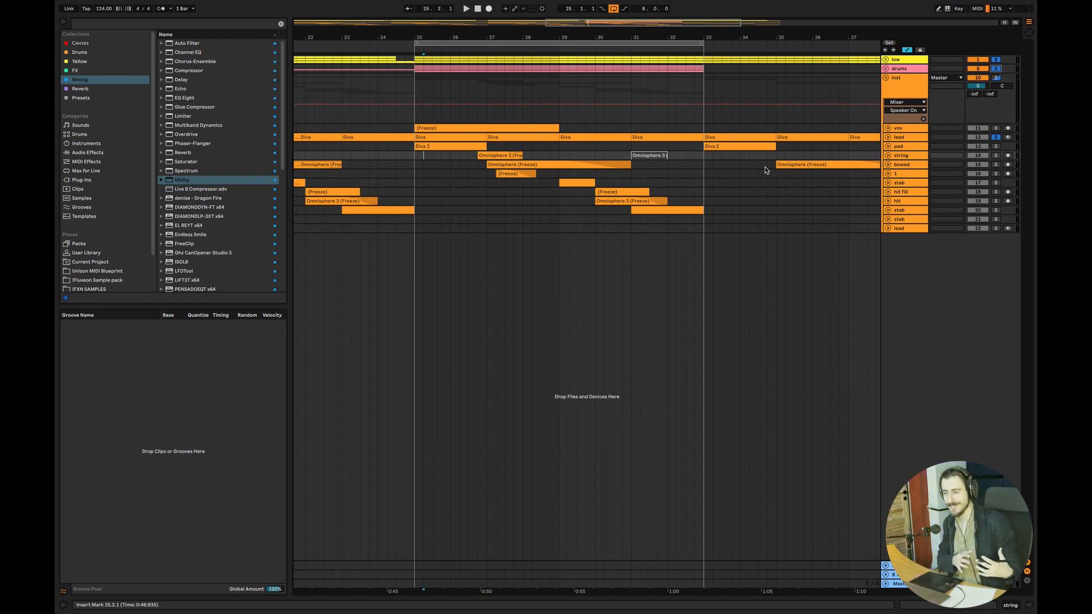
pyautogui.press('space')
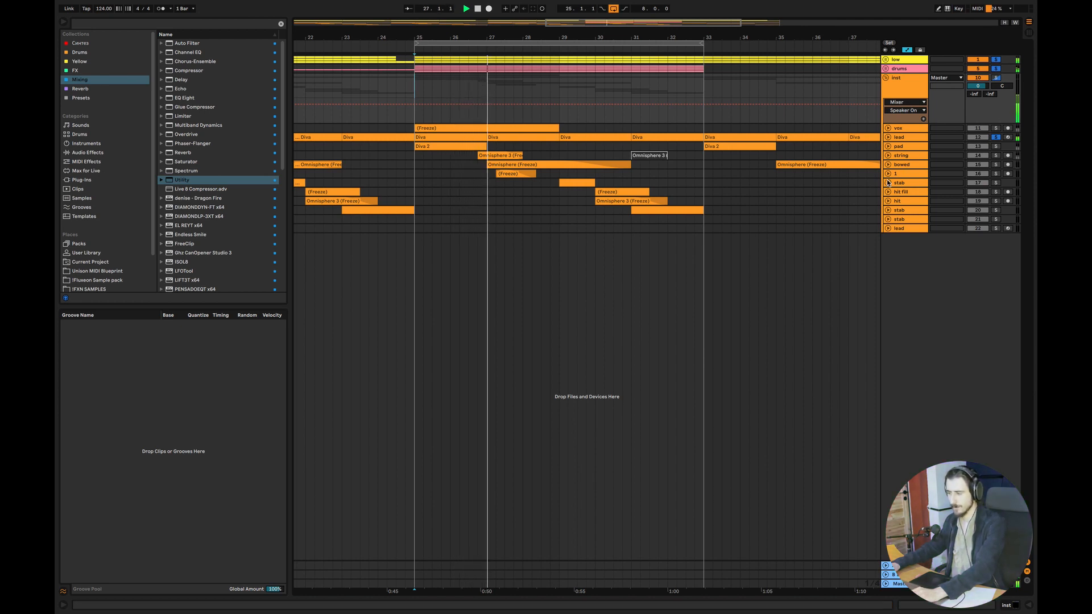
pyautogui.click(887, 137)
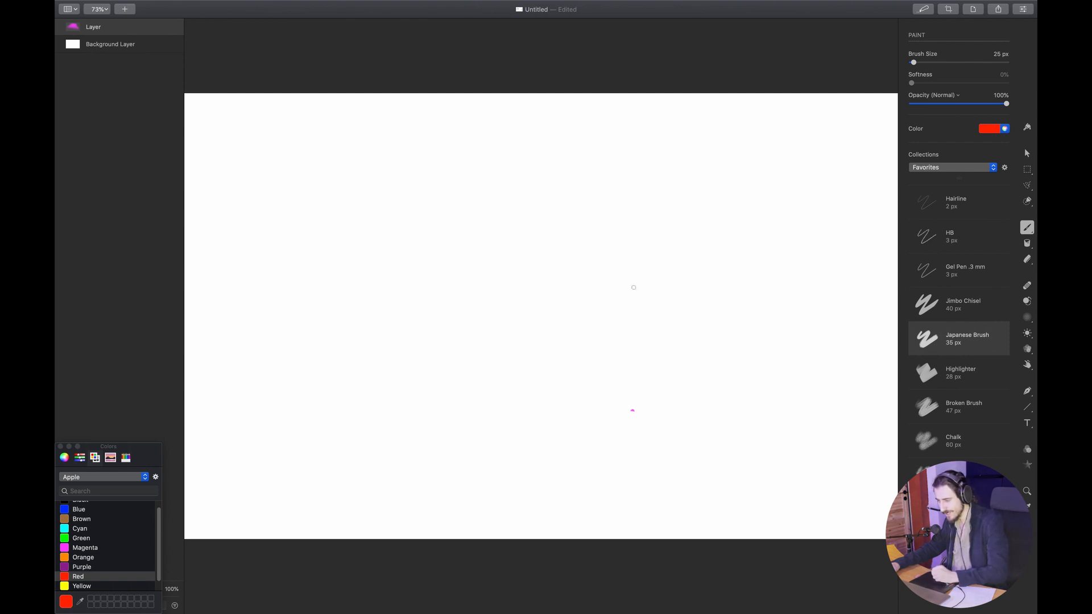
# On the cleared drawing canvas, draw a wide red box and write "Lead" inside it
pyautogui.moveTo(741, 276)
pyautogui.mouseDown()
pyautogui.moveTo(707, 326)
pyautogui.moveTo(510, 324)
pyautogui.moveTo(643, 258)
pyautogui.moveTo(738, 263)
pyautogui.mouseUp()
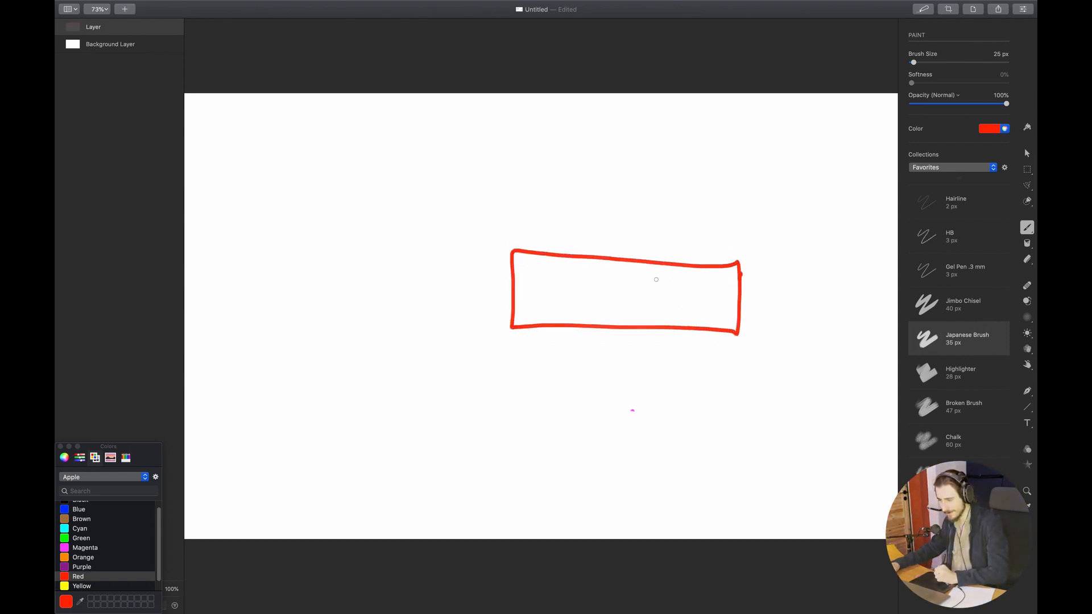
pyautogui.moveTo(588, 287)
pyautogui.mouseDown()
pyautogui.moveTo(591, 305)
pyautogui.moveTo(639, 314)
pyautogui.mouseUp()
pyautogui.moveTo(653, 300); pyautogui.dragTo(658, 317)
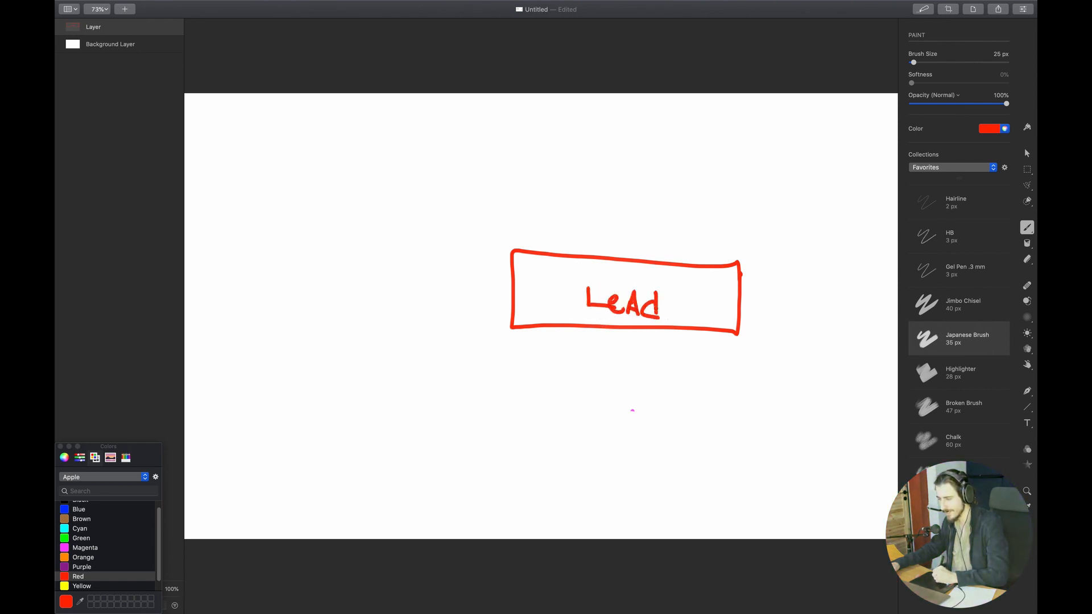
# Draw a black box labelled "Low end" below the lead box and an orange box labelled "Drums" above it
pyautogui.click(74, 503)
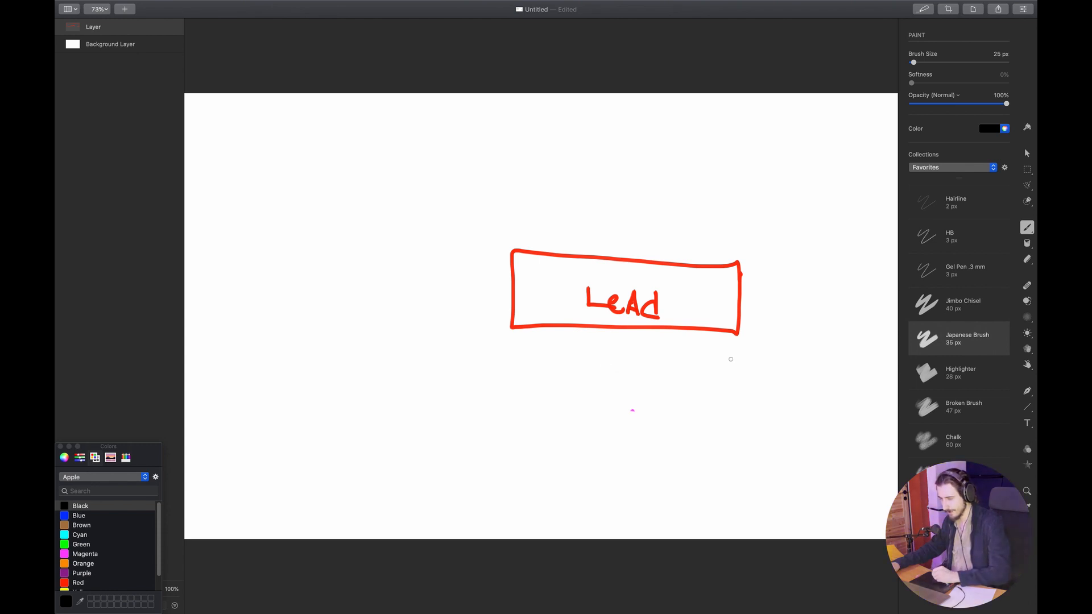
pyautogui.moveTo(749, 371)
pyautogui.mouseDown()
pyautogui.moveTo(568, 404)
pyautogui.moveTo(485, 346)
pyautogui.mouseUp()
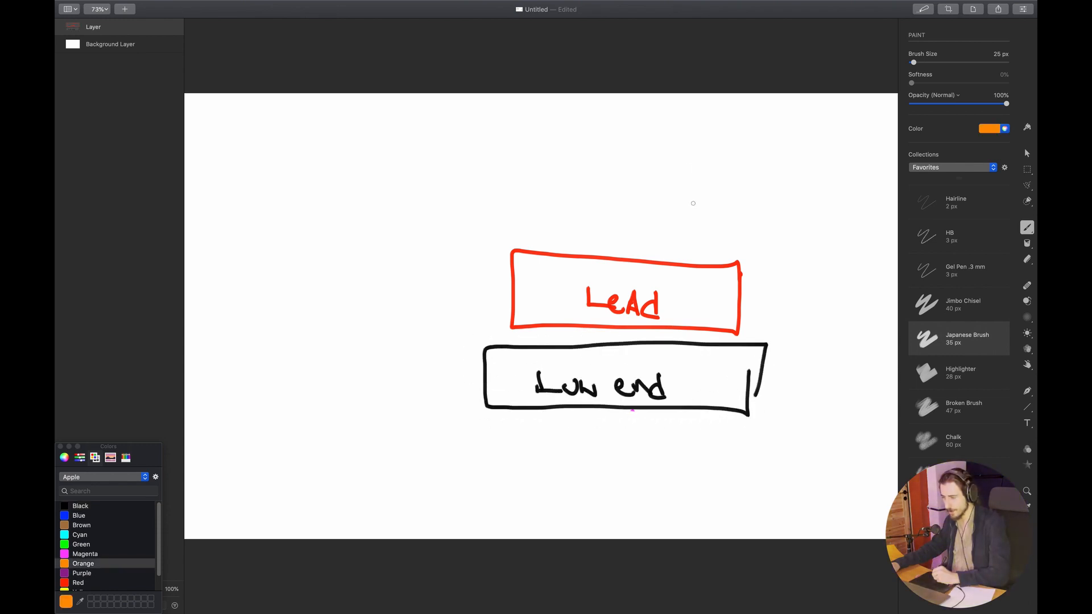
pyautogui.moveTo(691, 186)
pyautogui.mouseDown()
pyautogui.moveTo(609, 246)
pyautogui.moveTo(555, 180)
pyautogui.moveTo(662, 163)
pyautogui.mouseUp()
pyautogui.moveTo(577, 194)
pyautogui.mouseDown()
pyautogui.moveTo(577, 210)
pyautogui.moveTo(648, 215)
pyautogui.moveTo(613, 230)
pyautogui.moveTo(632, 240)
pyautogui.mouseUp()
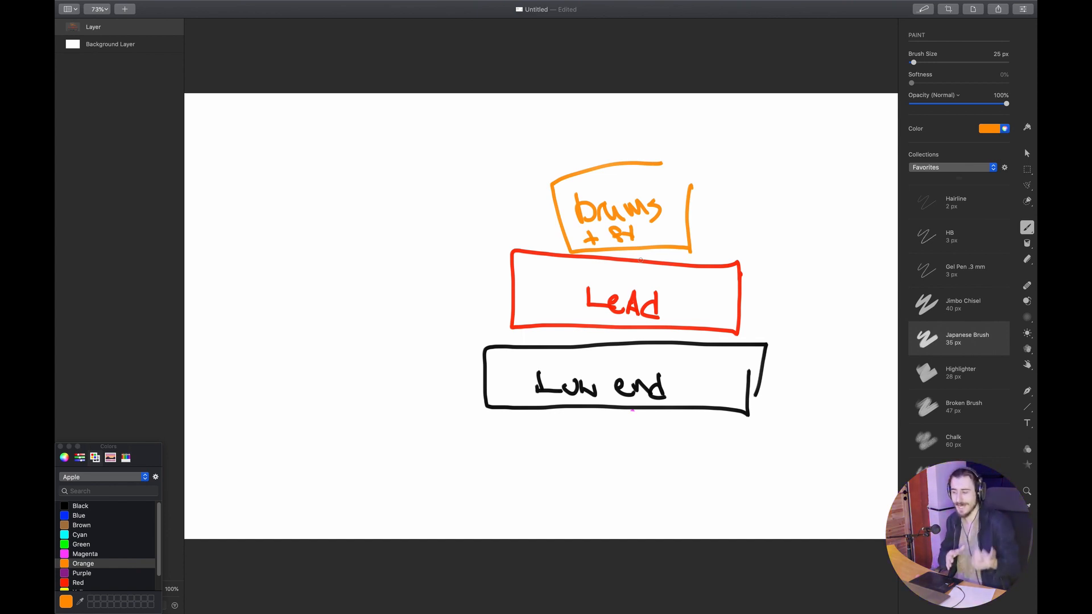
# Write "Less = more" in red below the stacked boxes
pyautogui.click(78, 583)
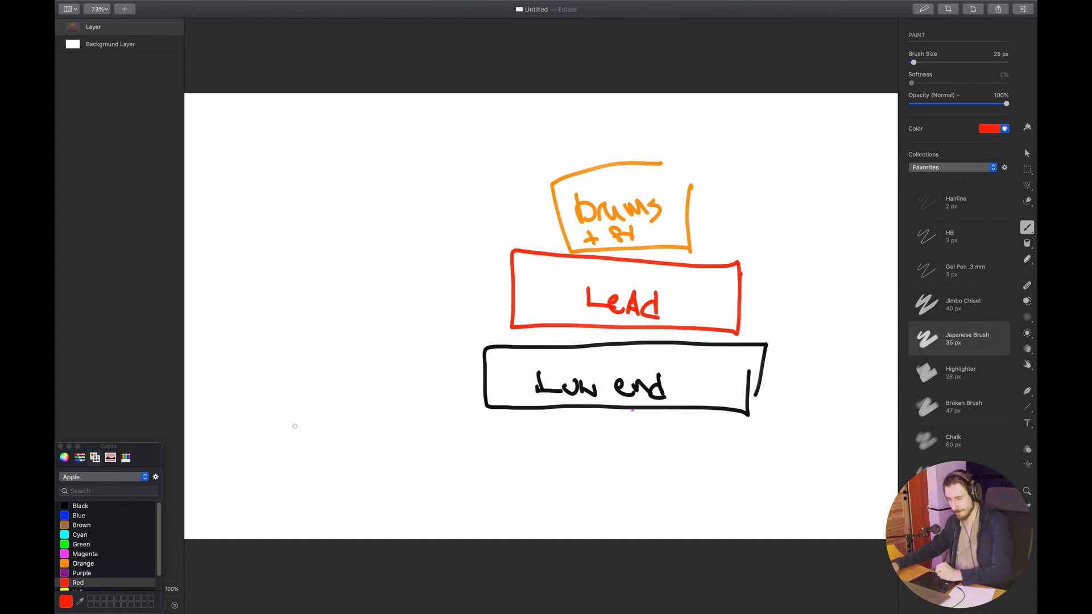
pyautogui.moveTo(271, 476)
pyautogui.mouseDown()
pyautogui.moveTo(290, 499)
pyautogui.moveTo(399, 500)
pyautogui.mouseUp()
pyautogui.moveTo(398, 489)
pyautogui.mouseDown()
pyautogui.moveTo(378, 490)
pyautogui.moveTo(434, 480)
pyautogui.moveTo(453, 502)
pyautogui.moveTo(499, 512)
pyautogui.mouseUp()
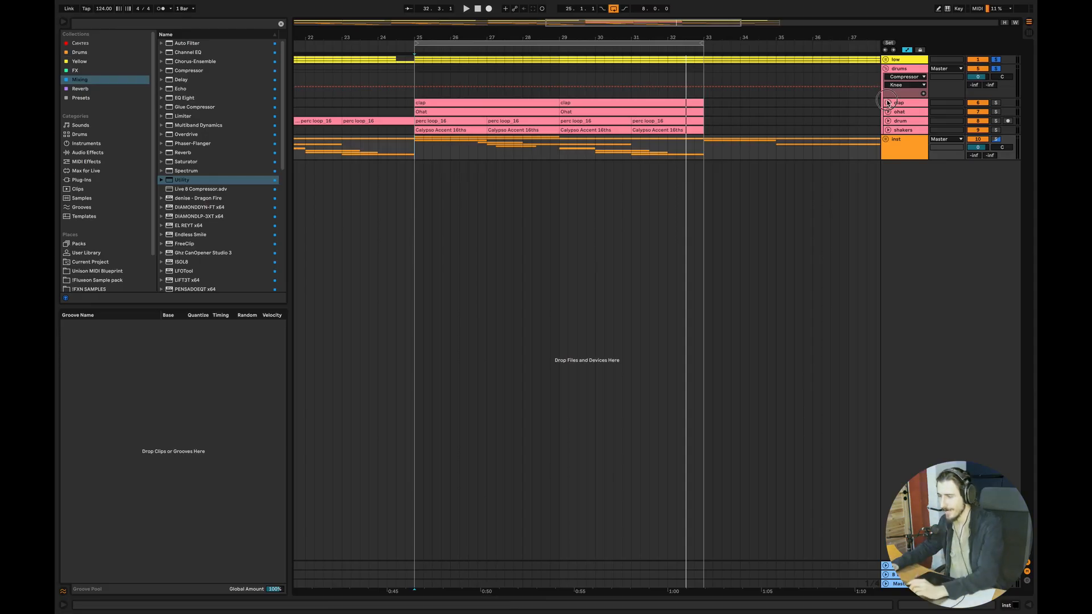
# Switch back to Ableton and solo the clap track in the drums group
pyautogui.click(597, 152)
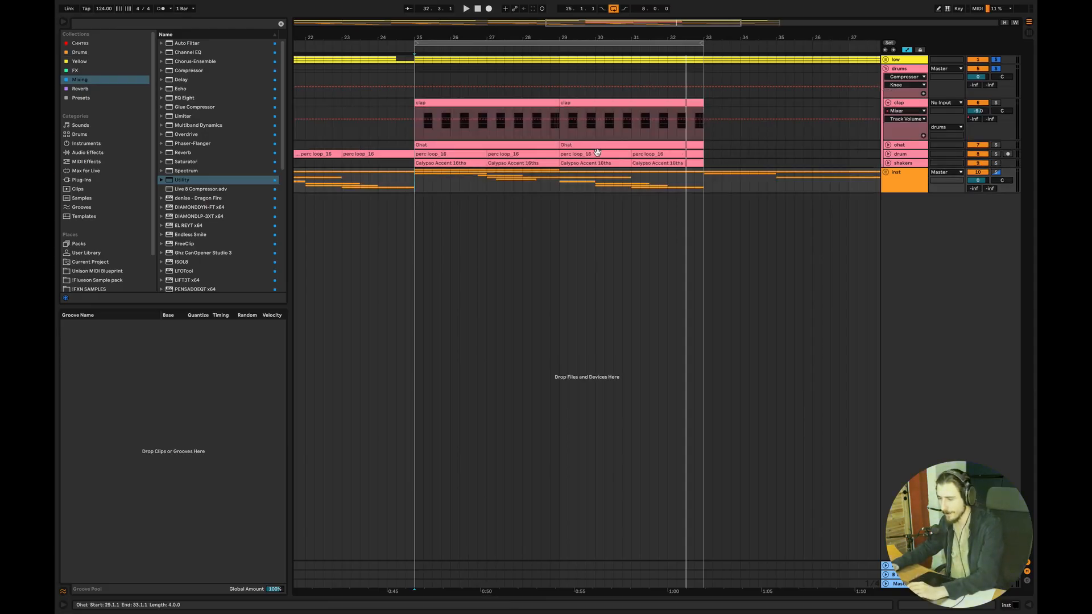
pyautogui.click(550, 110)
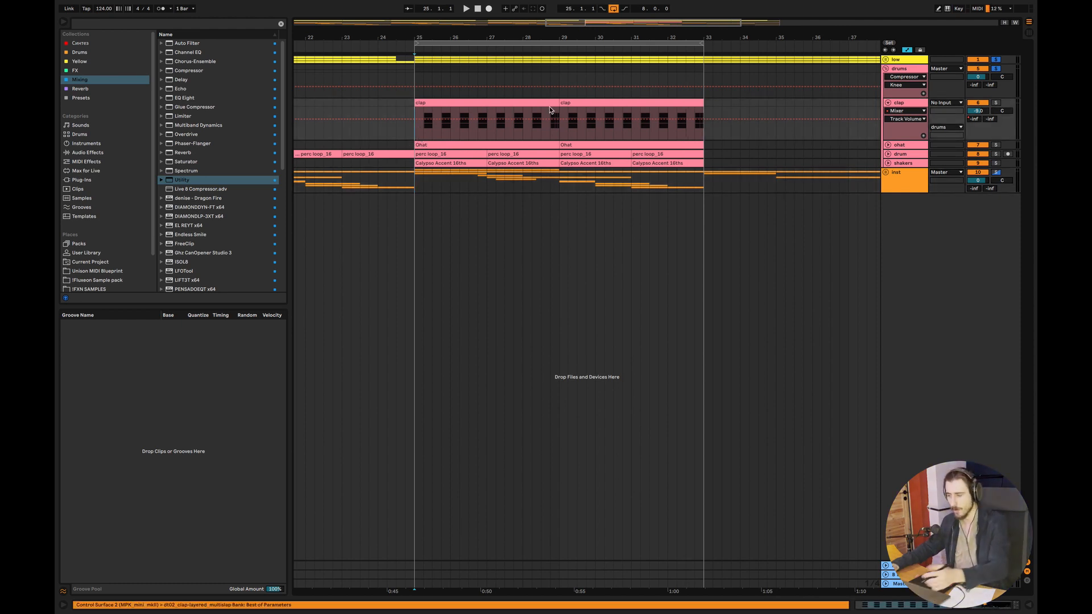
pyautogui.click(990, 102)
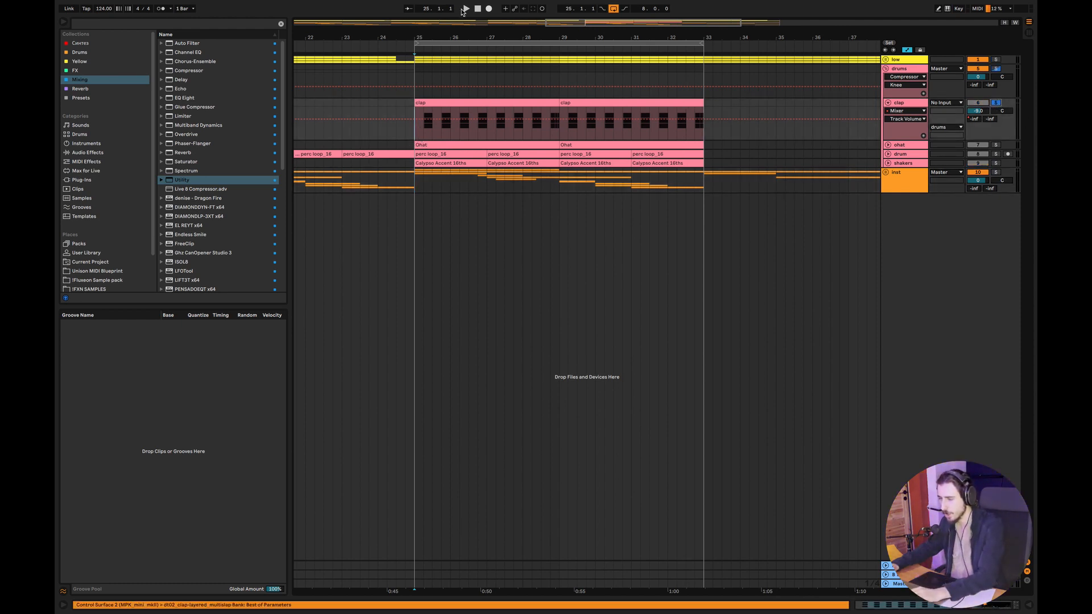
# Enlarge the clap track in the arrangement and open its first MIDI clip to examine the pattern
pyautogui.moveTo(620, 36); pyautogui.dragTo(694, 78)
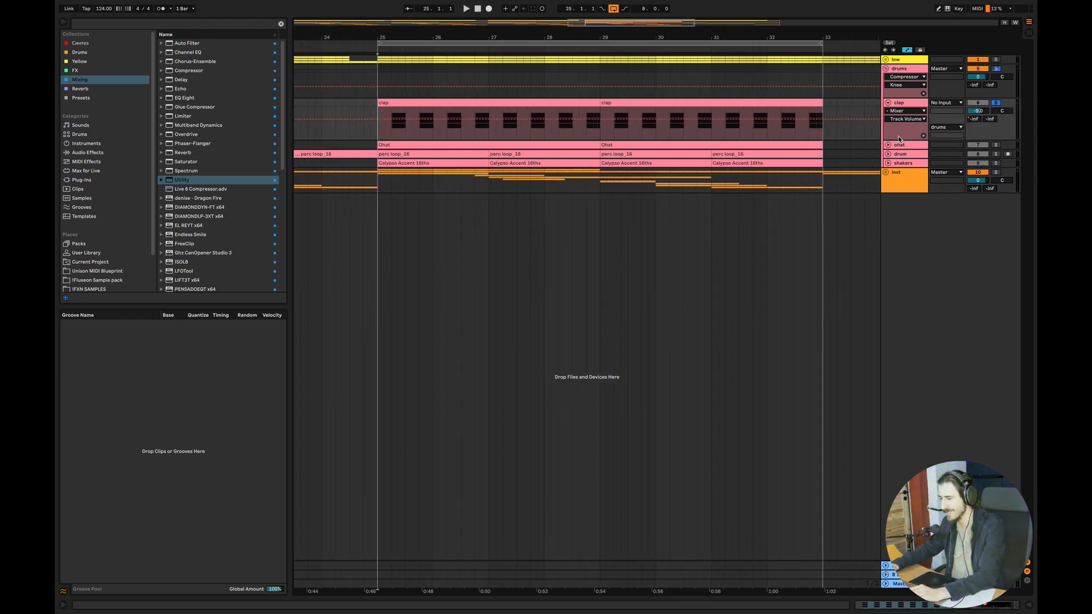
pyautogui.moveTo(898, 139); pyautogui.dragTo(898, 181)
pyautogui.doubleClick(524, 164)
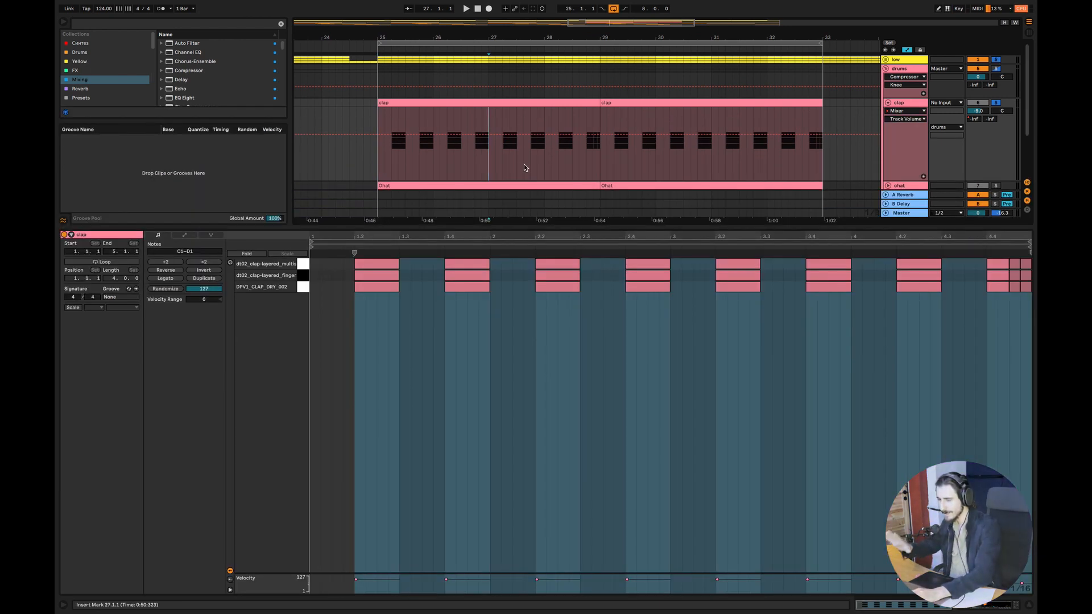
# Play the clap clip and select the short extra hits that close its pattern
pyautogui.press('space')
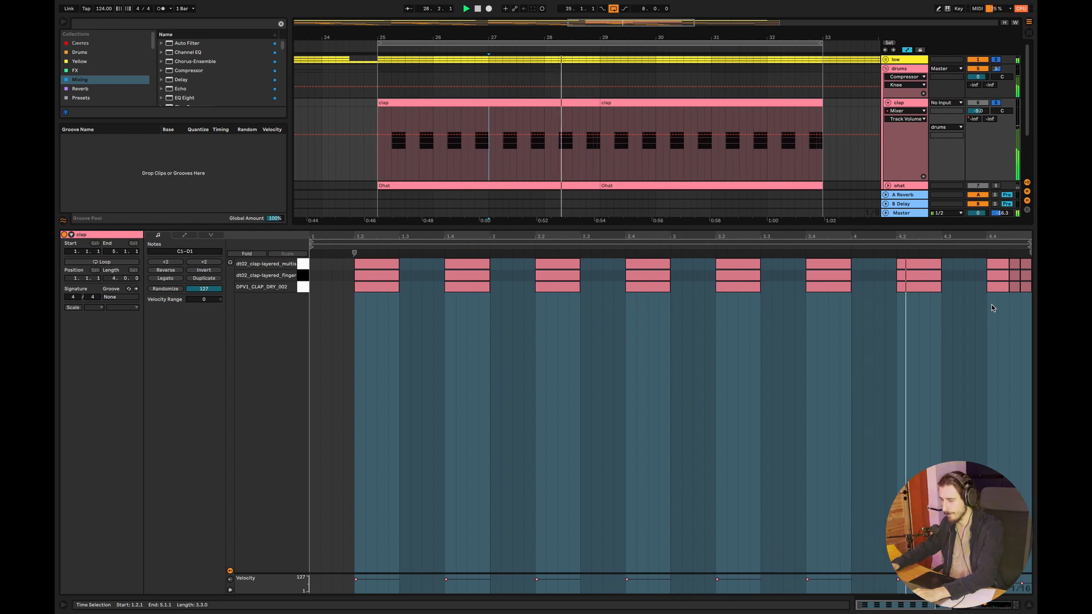
pyautogui.click(1029, 291)
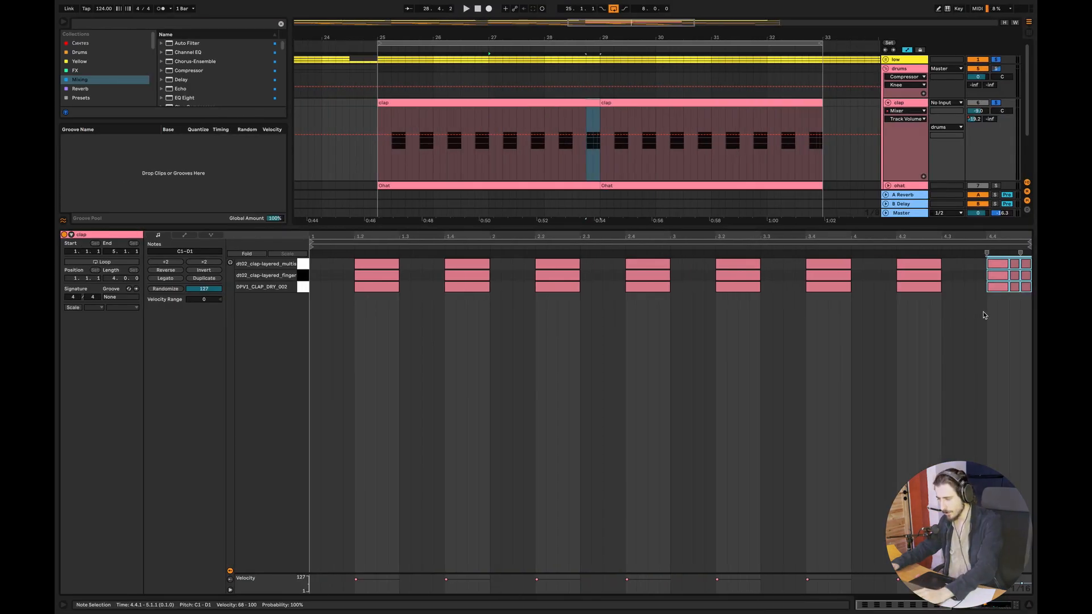
pyautogui.moveTo(974, 317); pyautogui.dragTo(1032, 257)
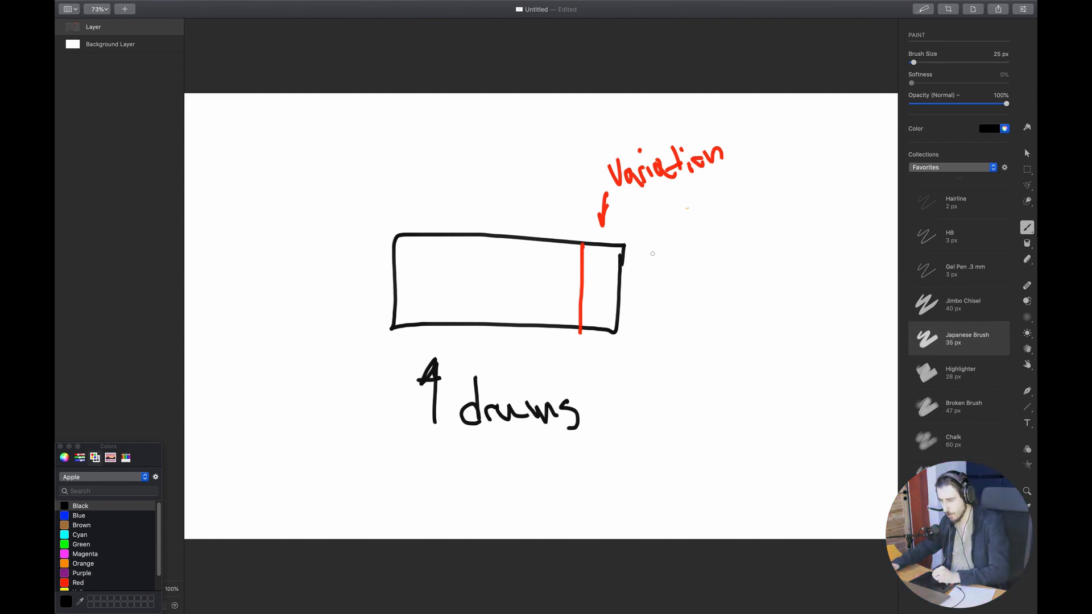
# Draw a second black box beside the drums box and switch back to Ableton
pyautogui.moveTo(649, 249)
pyautogui.mouseDown()
pyautogui.moveTo(656, 344)
pyautogui.moveTo(778, 341)
pyautogui.moveTo(751, 253)
pyautogui.moveTo(658, 249)
pyautogui.mouseUp()
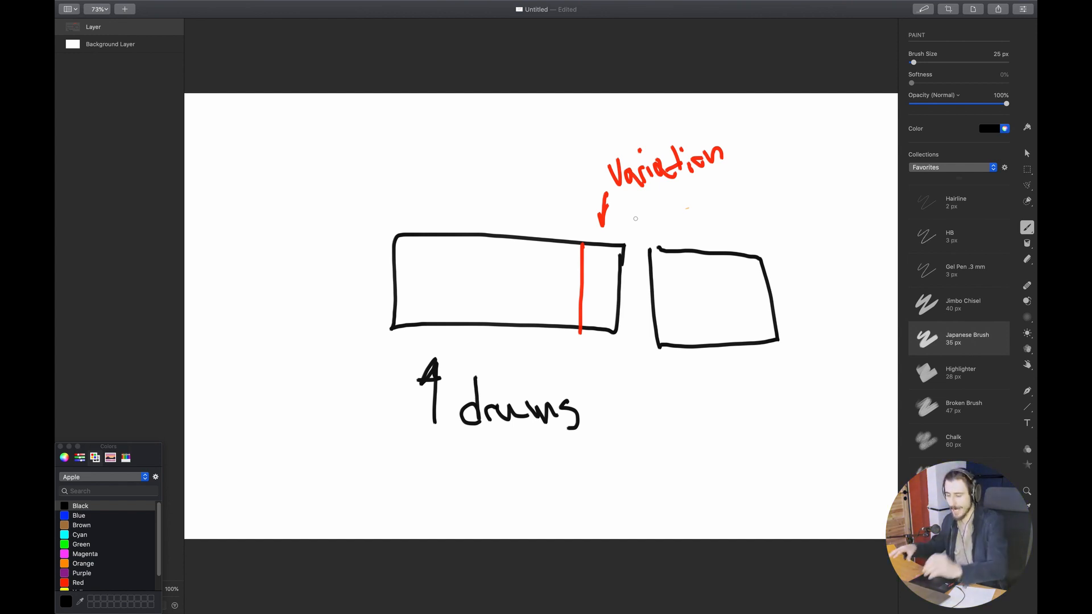
pyautogui.press('super+Tab')
pyautogui.press('Tab')
pyautogui.press('super+shift+Tab')
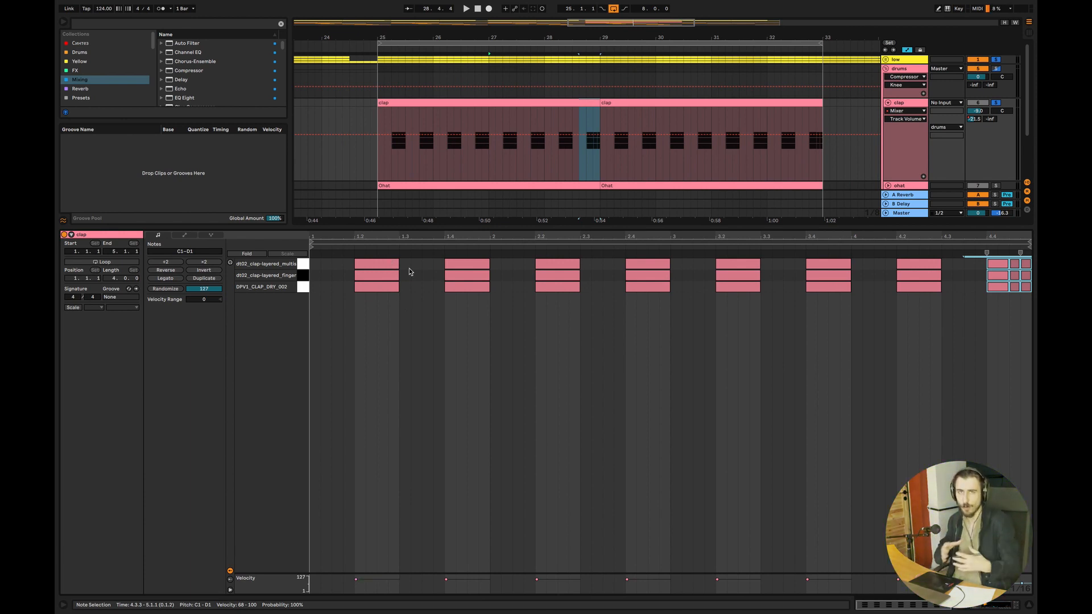
# Unfold the ohat track, open its first MIDI clip and solo the track alongside the clap
pyautogui.click(1028, 605)
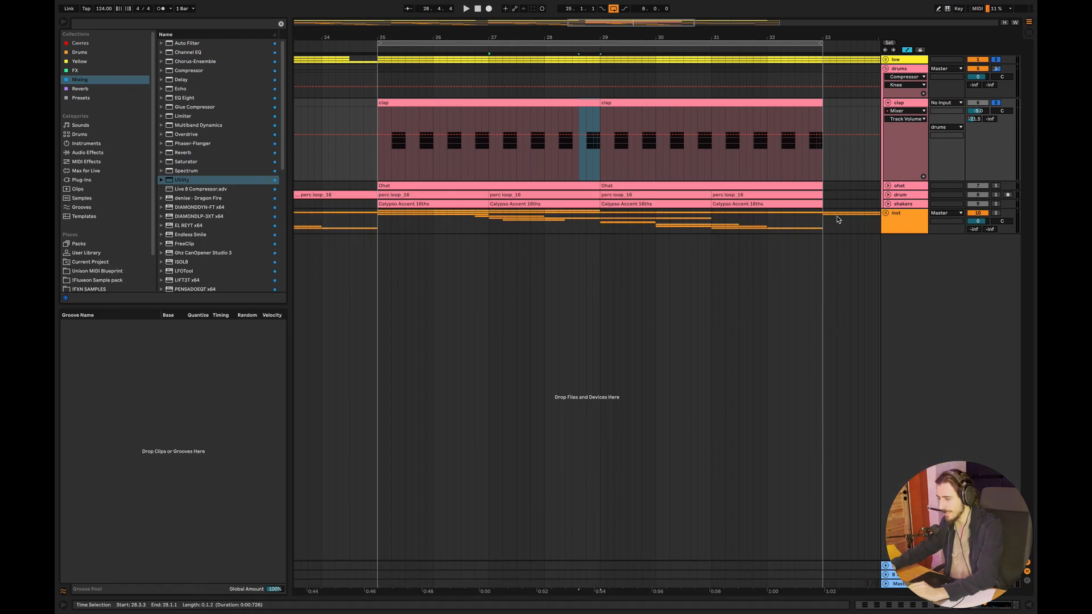
pyautogui.click(888, 186)
pyautogui.doubleClick(445, 185)
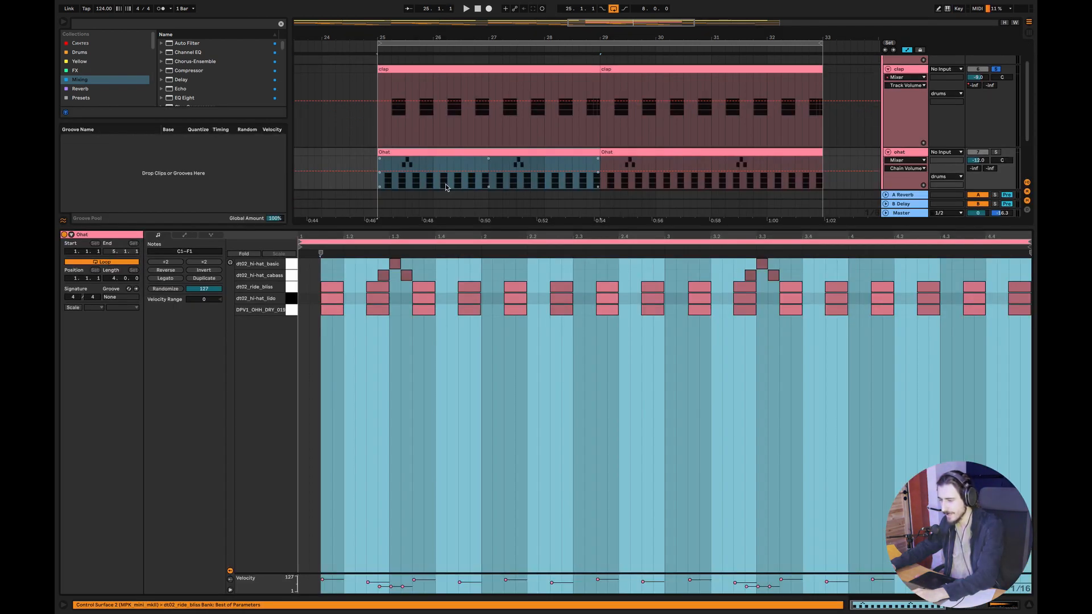
pyautogui.click(997, 152)
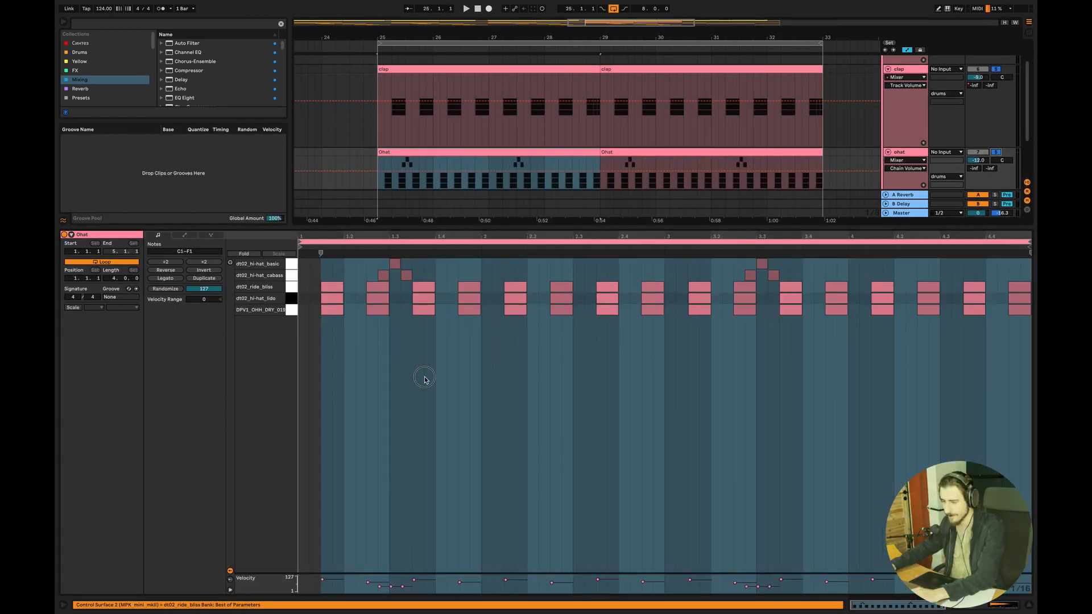
# Select the first layered hat hit in the clip and play the pattern from there
pyautogui.click(356, 324)
pyautogui.moveTo(319, 339); pyautogui.dragTo(340, 274)
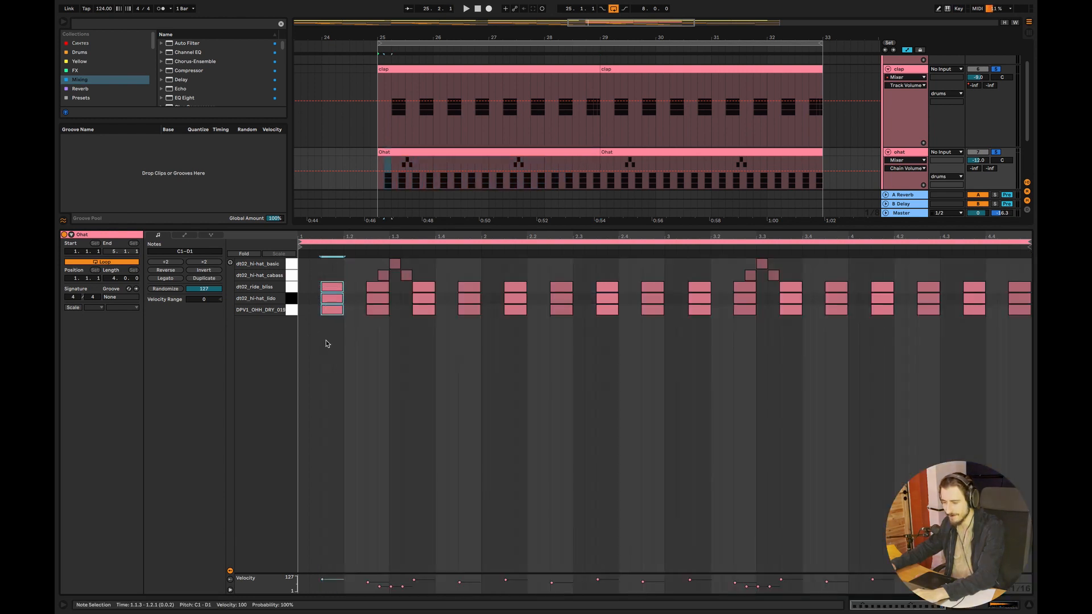
pyautogui.press('space')
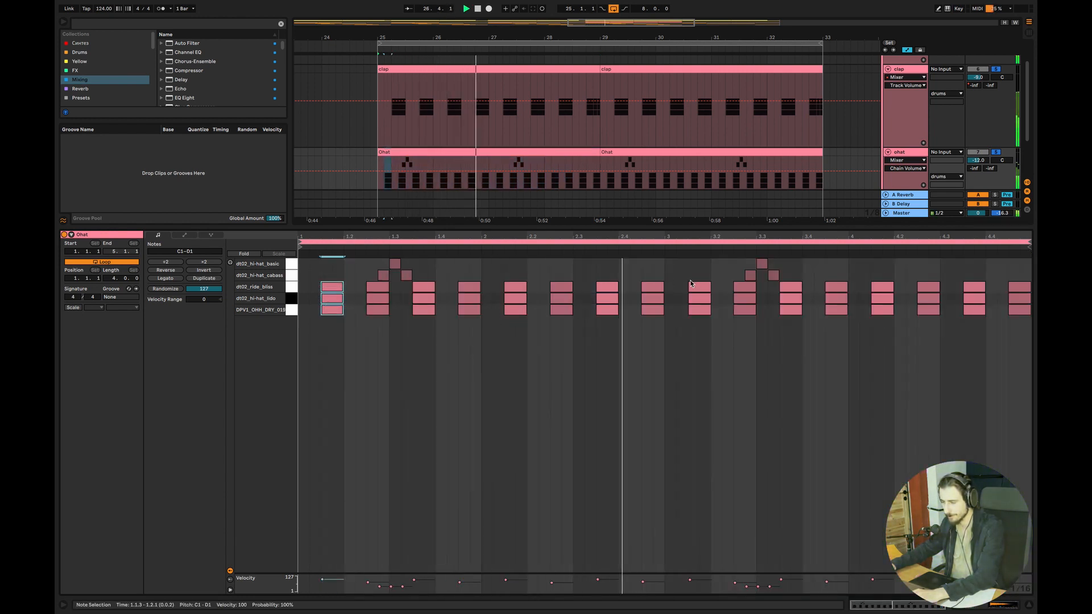
# Delete the first three-note fill on the dt02_hi-hat_basic and cabasa rows and play the hats without it
pyautogui.moveTo(447, 261); pyautogui.dragTo(382, 267)
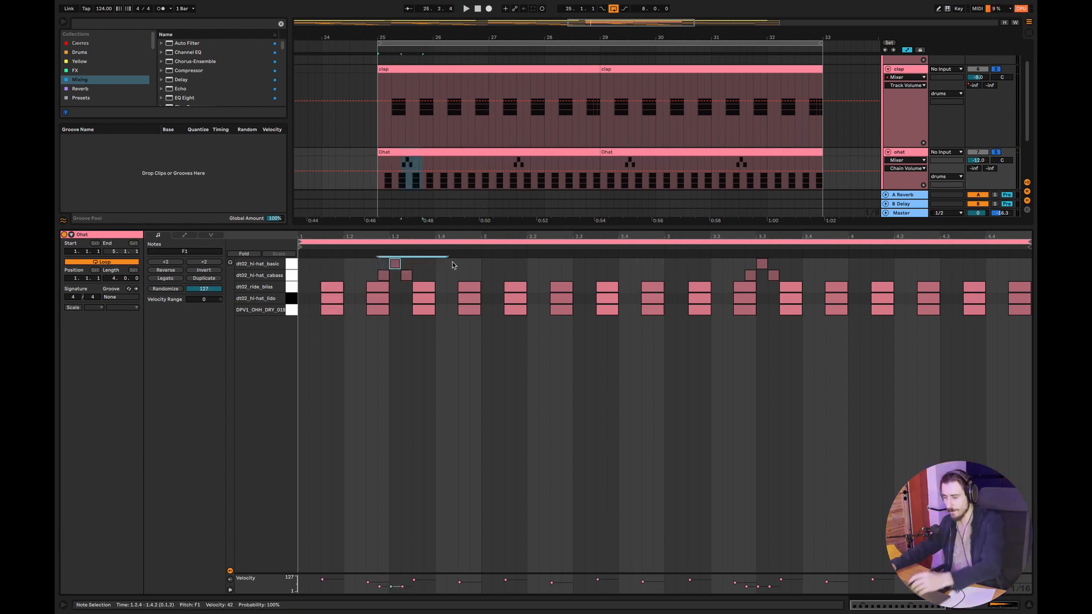
pyautogui.moveTo(445, 278); pyautogui.dragTo(346, 259)
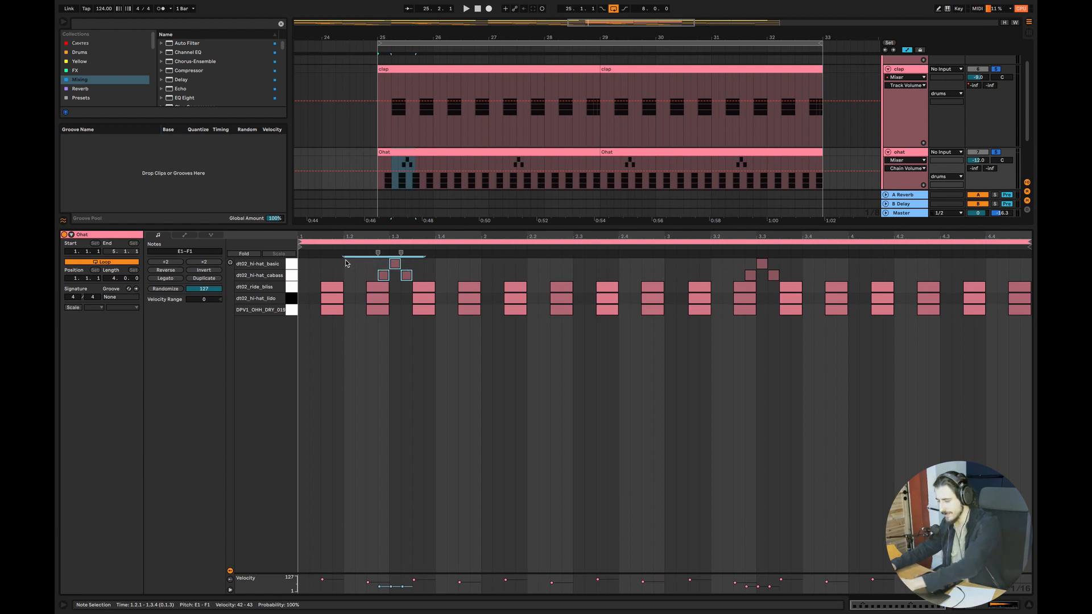
pyautogui.press('Delete')
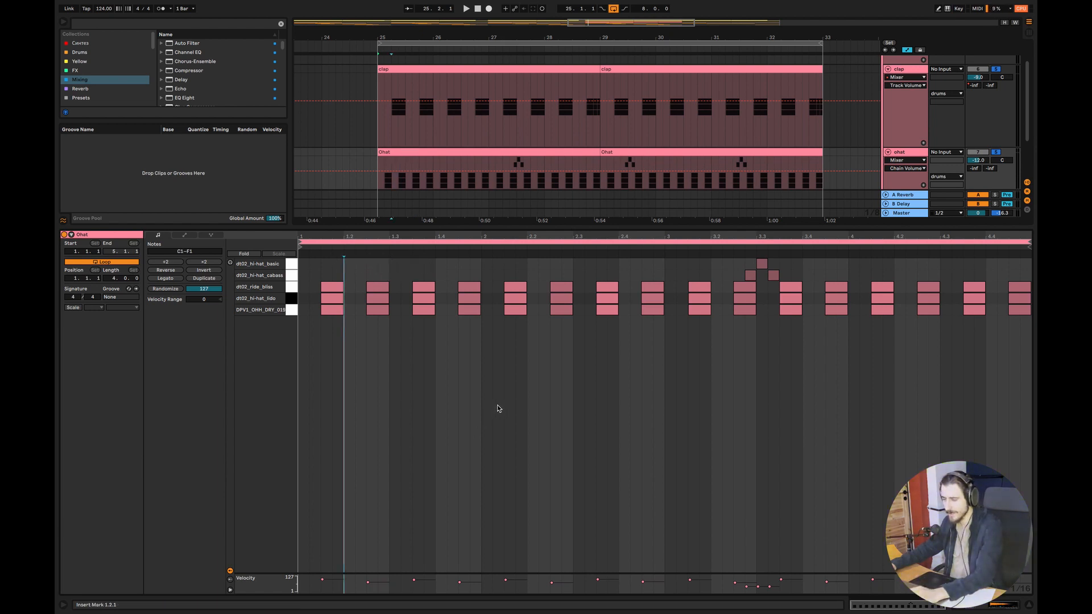
pyautogui.press('space')
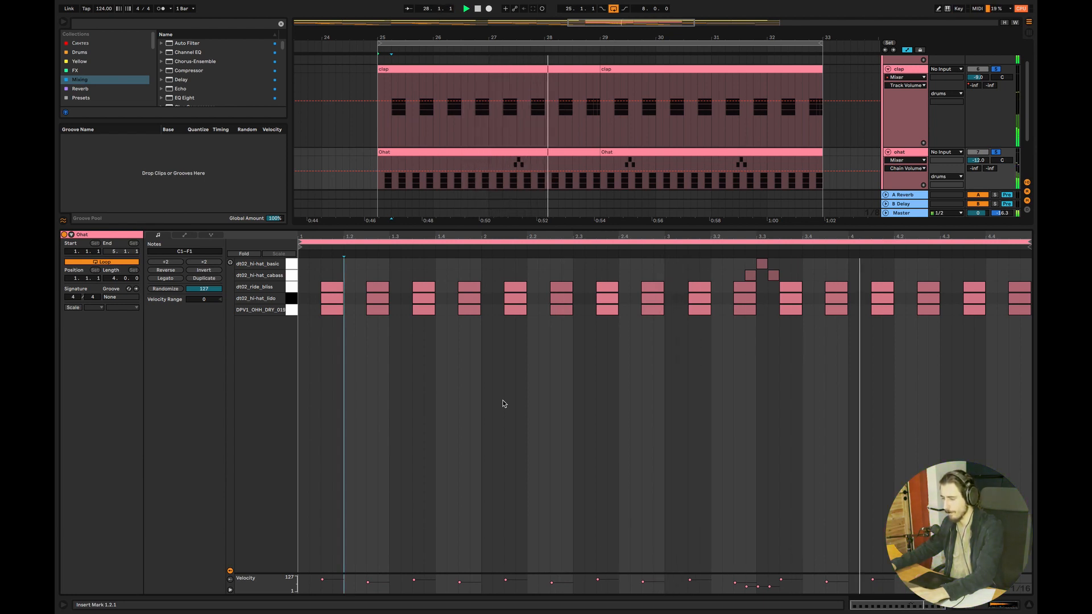
pyautogui.press('space')
# Restore the deleted three-note hi-hat fill and play the pattern with it
pyautogui.hotkey('ctrl', 'v')
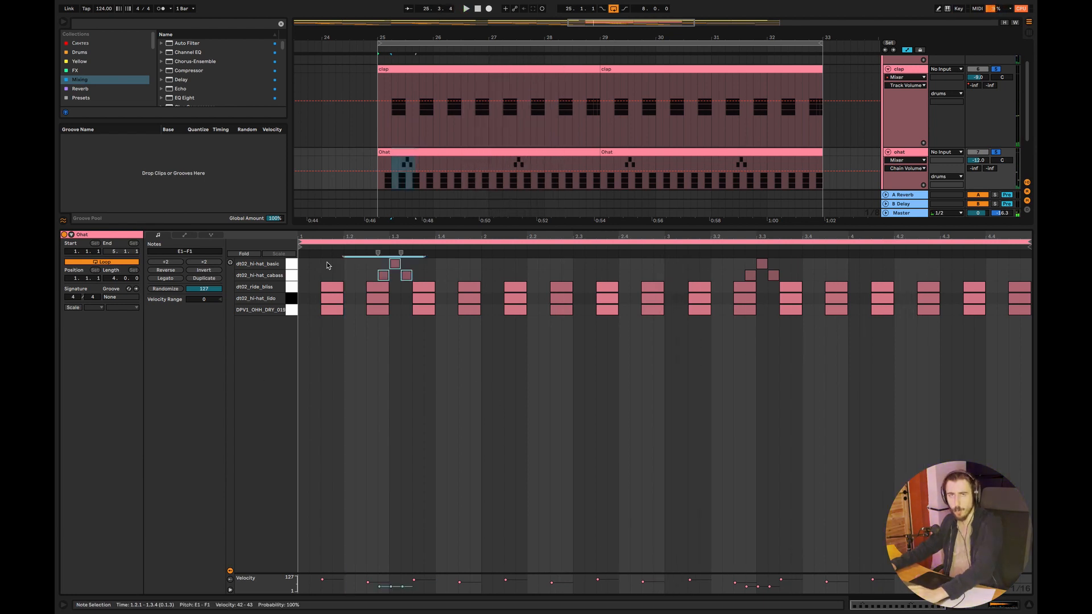
pyautogui.press('space')
pyautogui.click(413, 386)
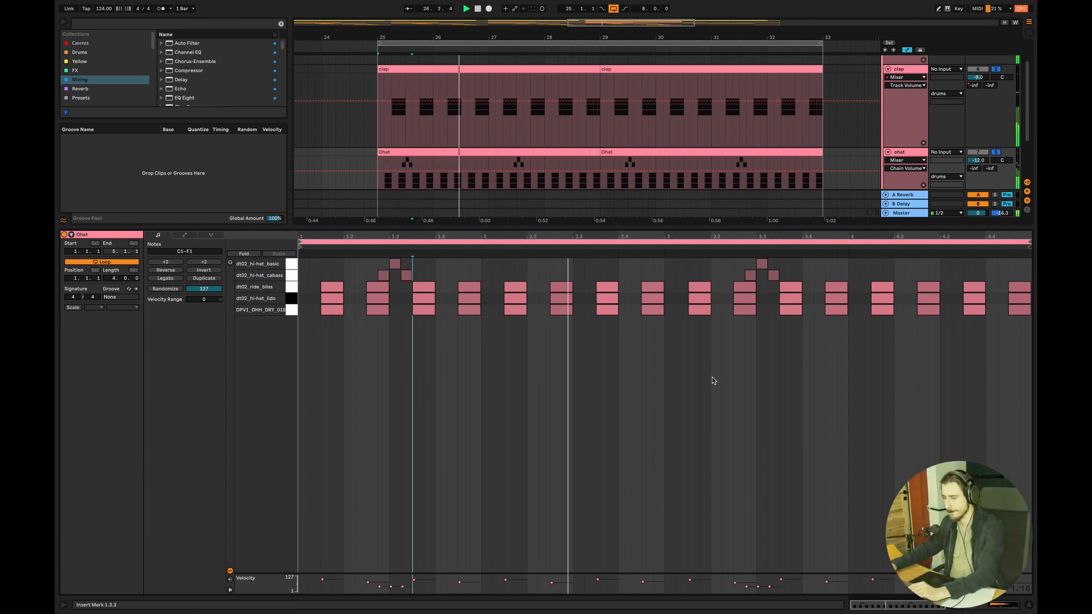
# Switch to the drawing and write "(perc. etc.)" in red after the word "Groove"
pyautogui.press('super+alt+l')
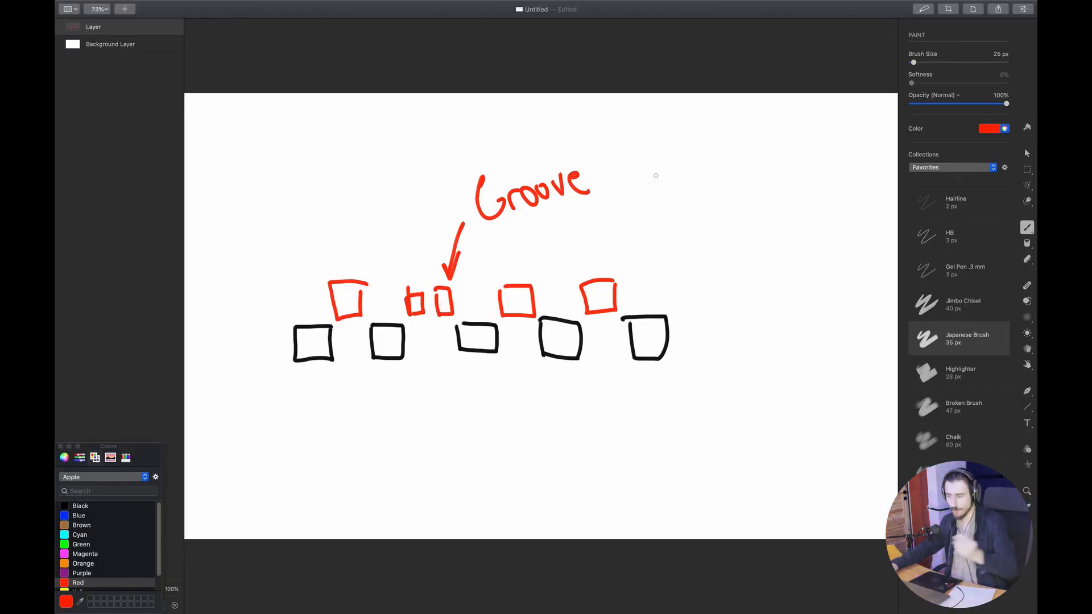
pyautogui.moveTo(618, 138); pyautogui.dragTo(632, 203)
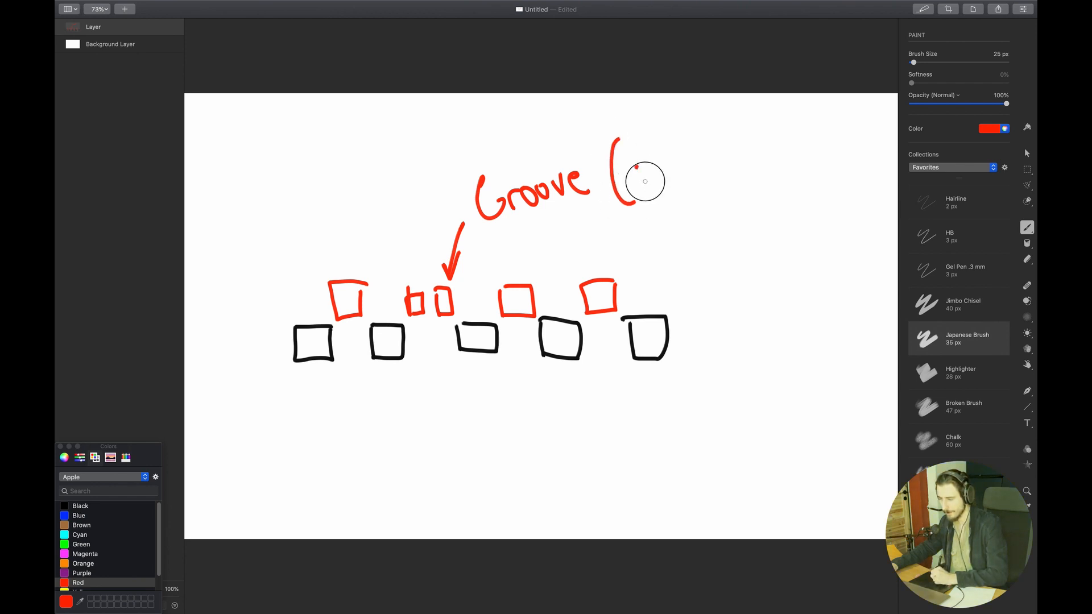
pyautogui.moveTo(639, 163)
pyautogui.mouseDown()
pyautogui.moveTo(646, 181)
pyautogui.moveTo(673, 155)
pyautogui.moveTo(687, 169)
pyautogui.moveTo(723, 149)
pyautogui.moveTo(737, 158)
pyautogui.moveTo(747, 140)
pyautogui.moveTo(755, 152)
pyautogui.mouseUp()
pyautogui.click(696, 164)
pyautogui.click(766, 145)
pyautogui.moveTo(758, 107); pyautogui.dragTo(778, 191)
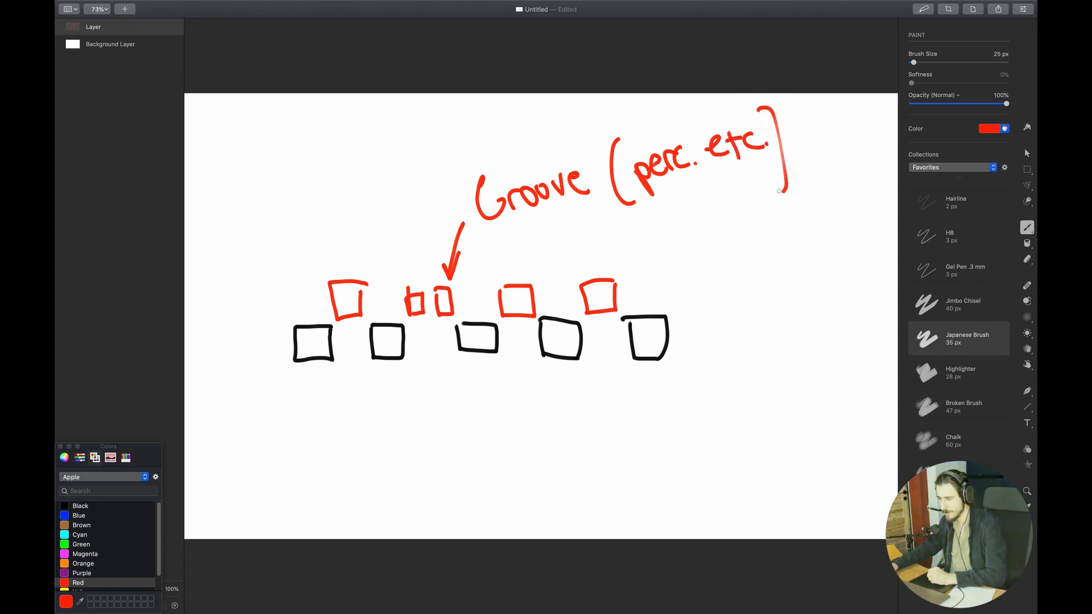
# Draw a black arrow to the black boxes, label it "Maindrums" and write "hats/snares/claps" below
pyautogui.click(82, 506)
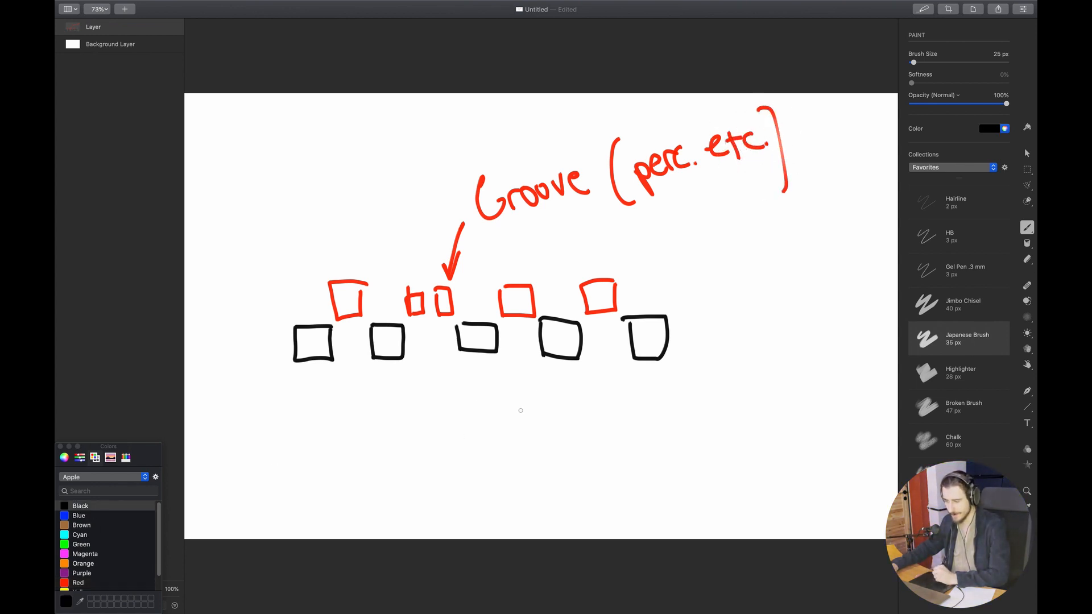
pyautogui.moveTo(486, 426)
pyautogui.mouseDown()
pyautogui.moveTo(472, 370)
pyautogui.moveTo(485, 380)
pyautogui.mouseUp()
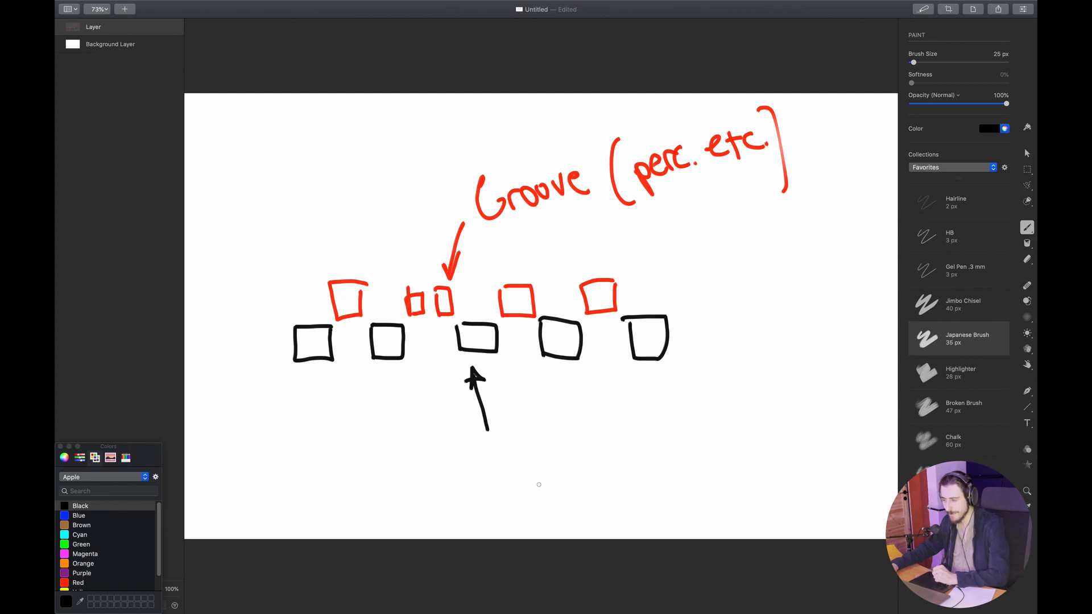
pyautogui.moveTo(505, 460); pyautogui.dragTo(536, 444)
pyautogui.moveTo(536, 443); pyautogui.dragTo(575, 441)
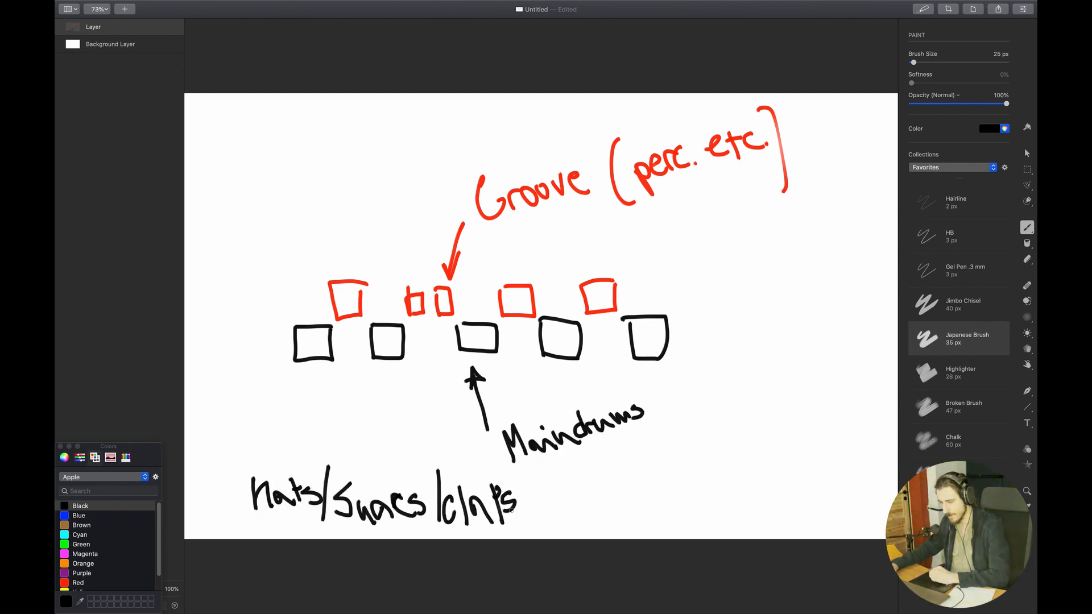
# Switch to Ableton, open the first Calypso Accent 16ths clip on the shakers track and solo that track
pyautogui.press('super+Tab')
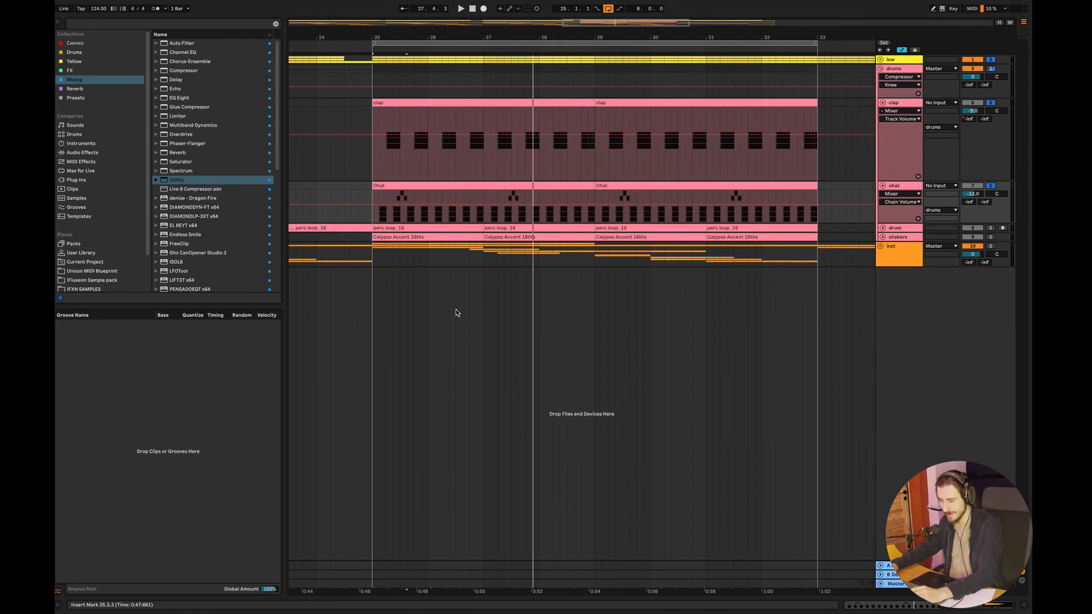
pyautogui.doubleClick(443, 181)
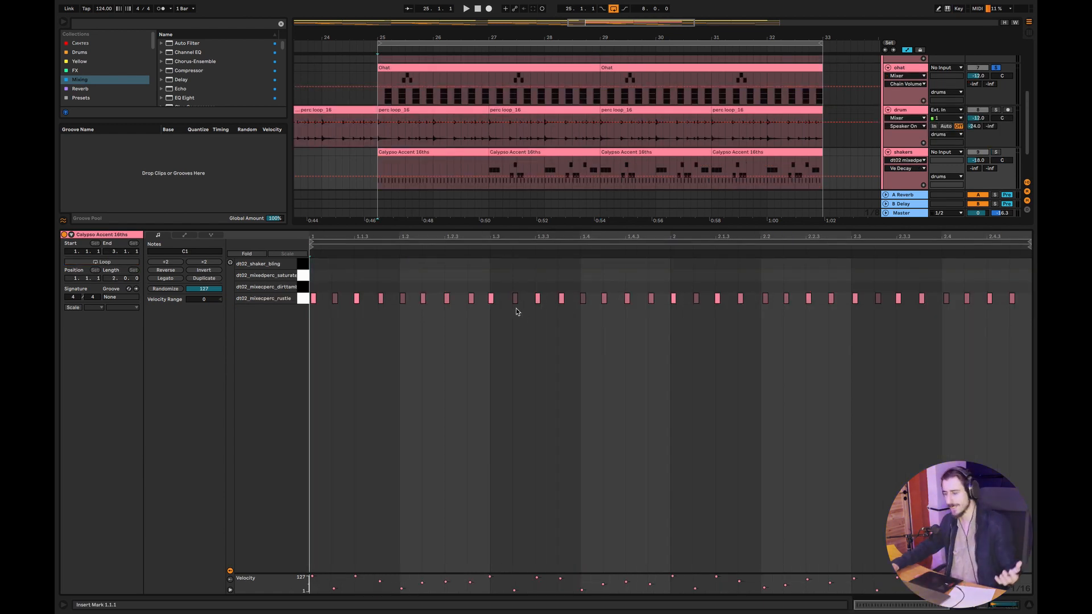
pyautogui.click(440, 152)
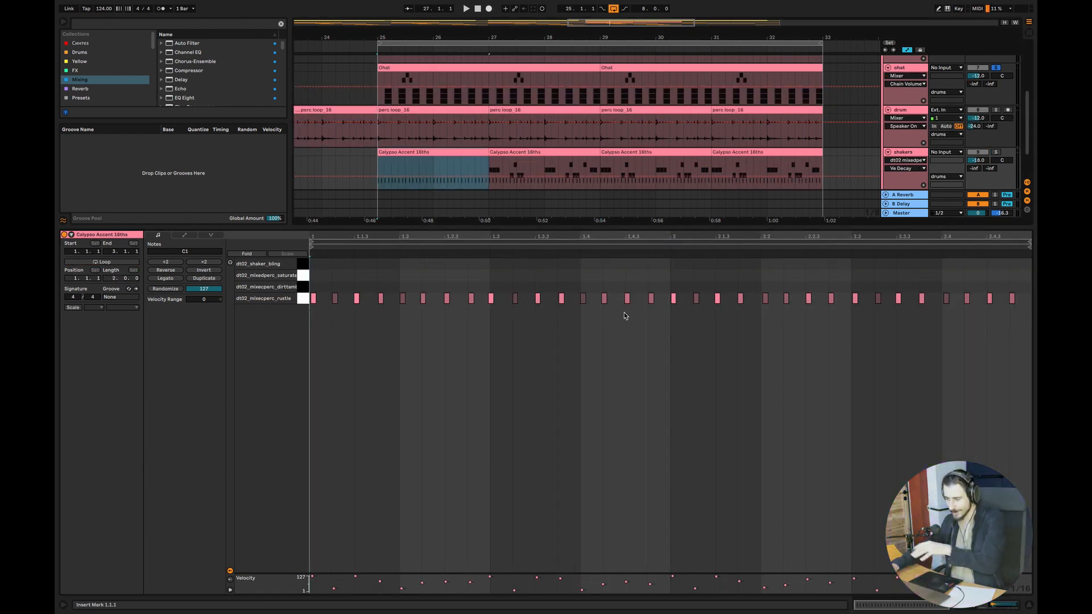
pyautogui.click(432, 169)
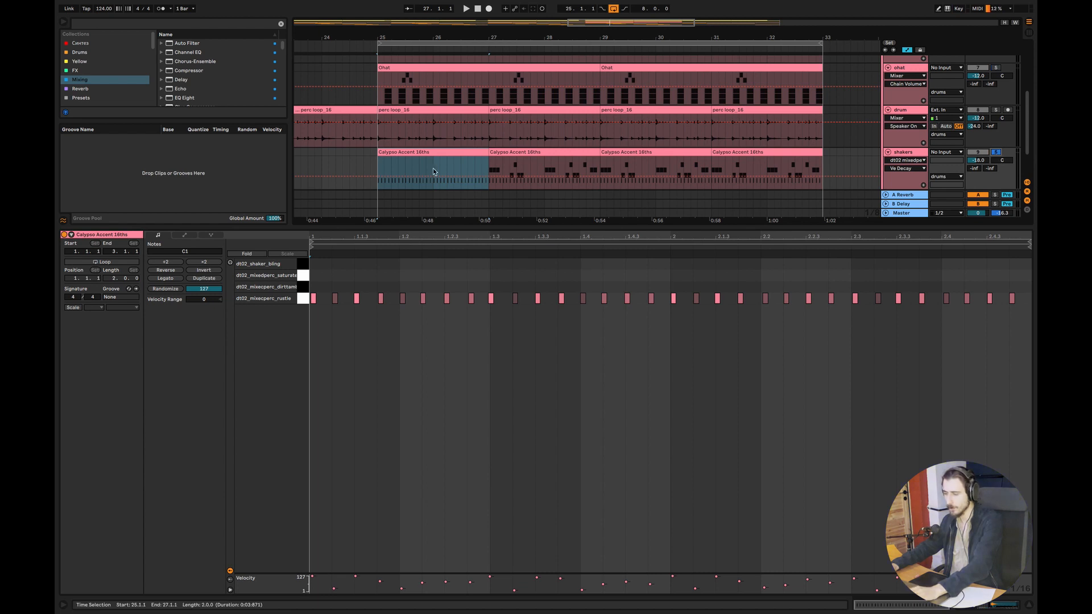
# Play the plain shaker pattern from bar 25
pyautogui.click(377, 163)
pyautogui.press('space')
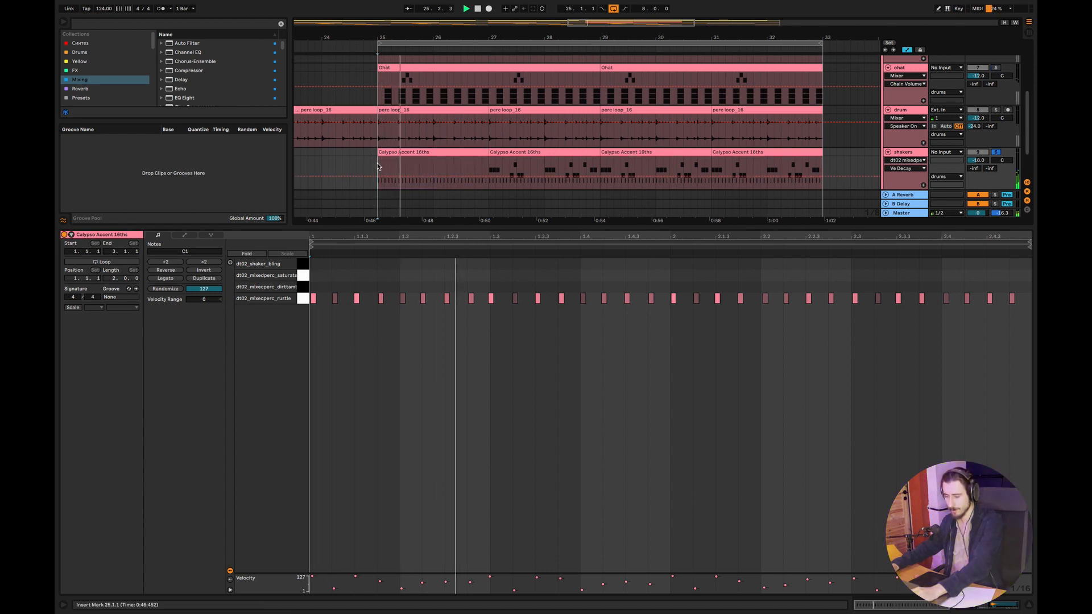
pyautogui.press('space')
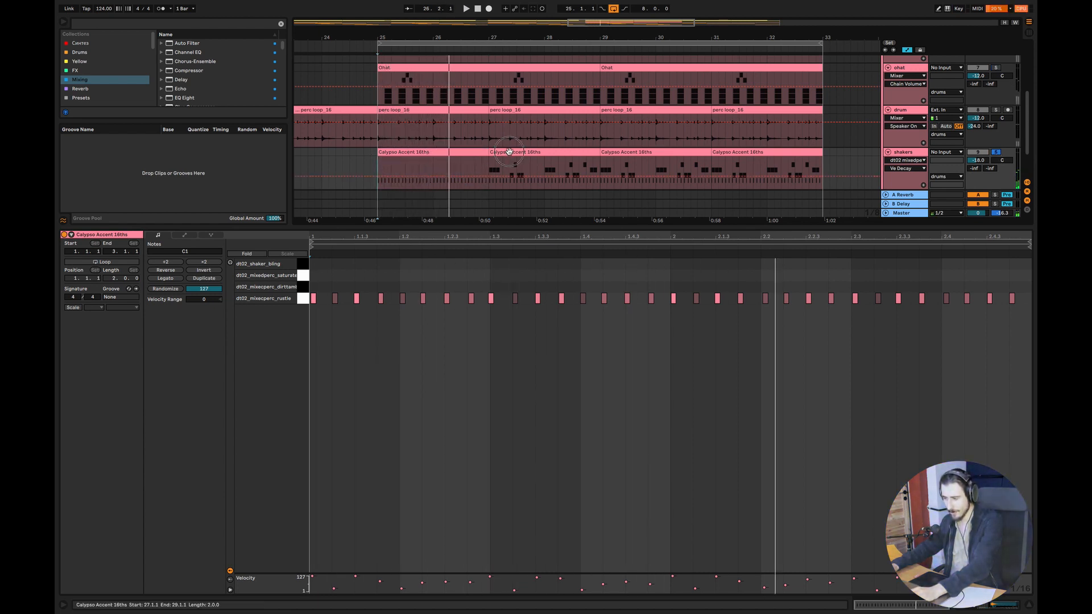
# Open the second shakers clip, select the added percussion notes above the dt02_mixedperc_rustle row, and play from bar 27
pyautogui.click(494, 166)
pyautogui.moveTo(1023, 294); pyautogui.dragTo(215, 214)
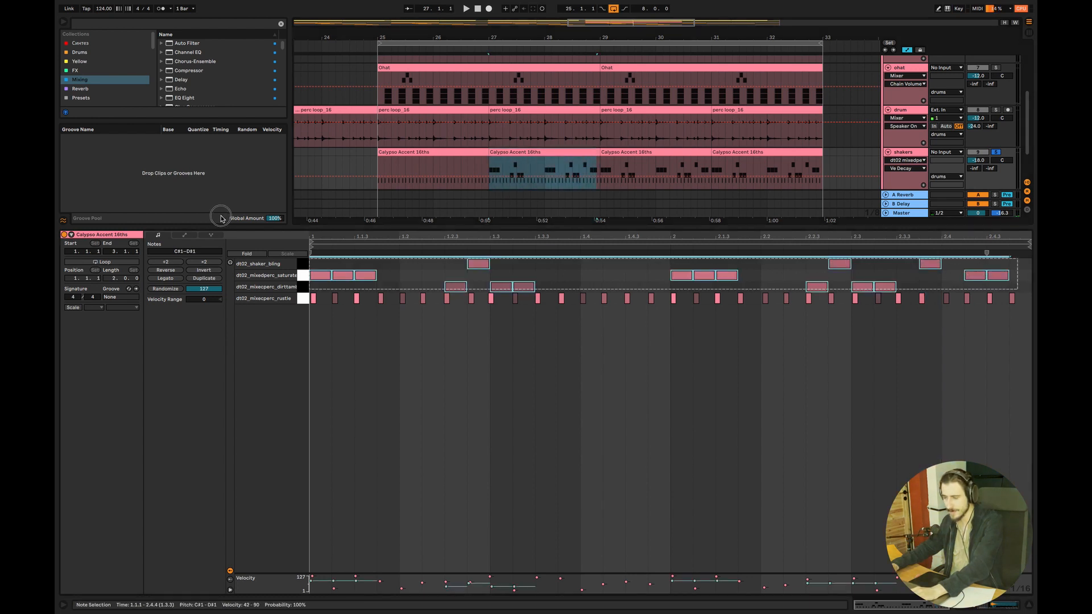
pyautogui.click(490, 165)
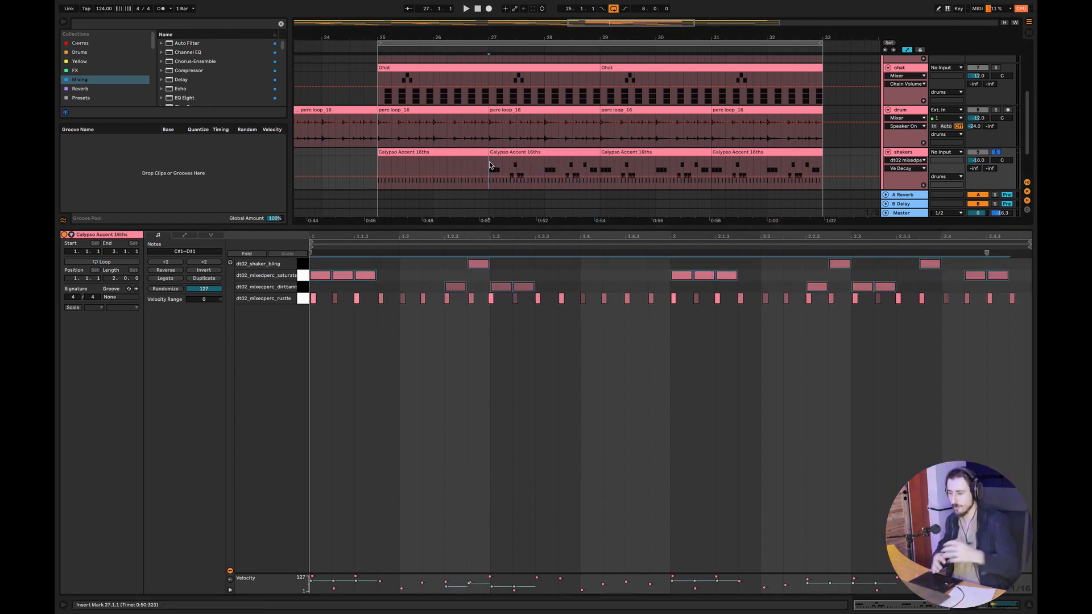
pyautogui.press('space')
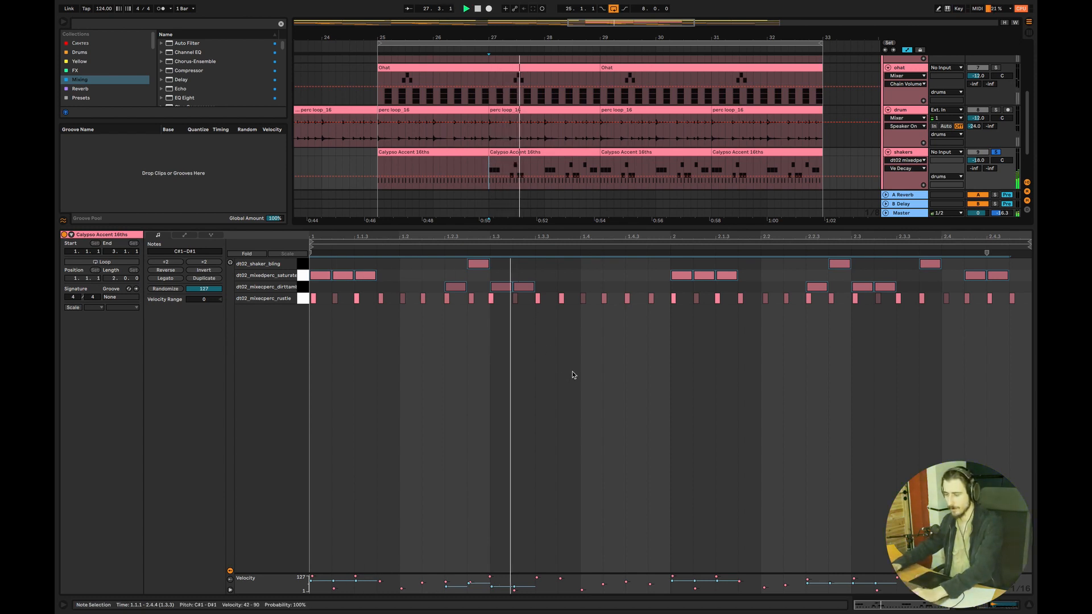
pyautogui.click(727, 377)
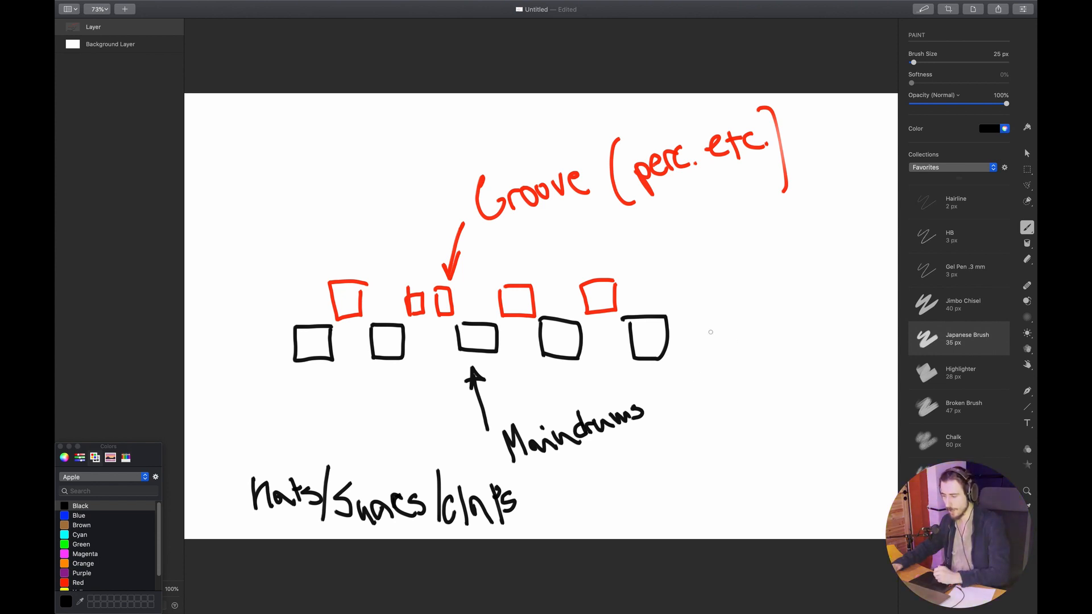
# Scribble inside the last three black boxes in the drawing and add a black arrow towards the last red box
pyautogui.moveTo(658, 346)
pyautogui.mouseDown()
pyautogui.moveTo(640, 327)
pyautogui.moveTo(646, 341)
pyautogui.mouseUp()
pyautogui.moveTo(579, 329)
pyautogui.mouseDown()
pyautogui.moveTo(565, 341)
pyautogui.moveTo(554, 331)
pyautogui.mouseUp()
pyautogui.moveTo(482, 336); pyautogui.dragTo(493, 339)
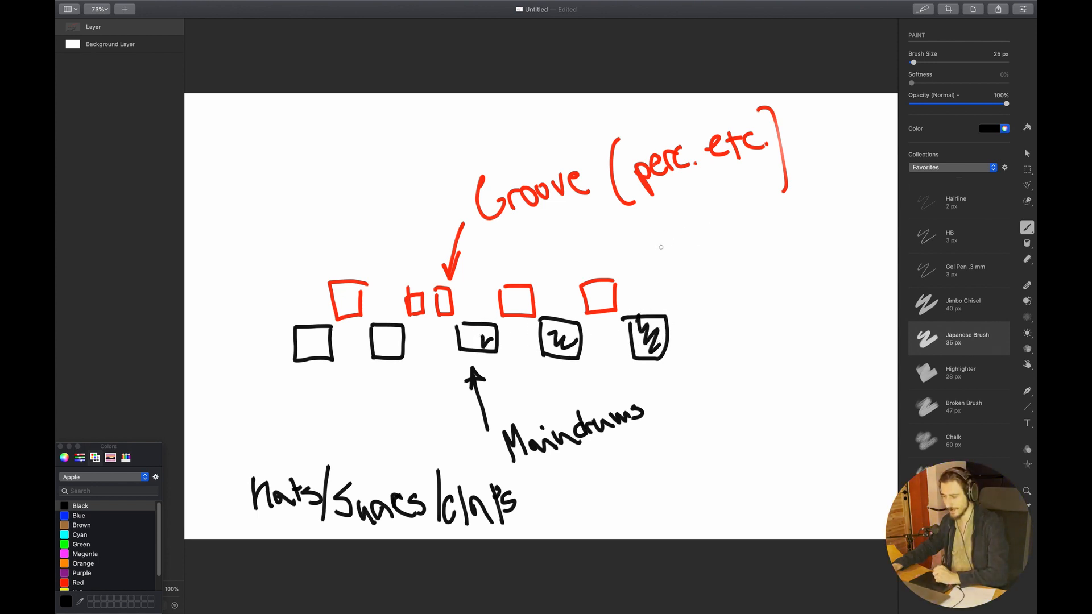
pyautogui.moveTo(665, 242)
pyautogui.mouseDown()
pyautogui.moveTo(614, 296)
pyautogui.moveTo(633, 297)
pyautogui.mouseUp()
# Switch back to Ableton Live and select all percussion notes above the dt02_mixedperc_rustle row in the second shakers clip
pyautogui.press('super+Tab')
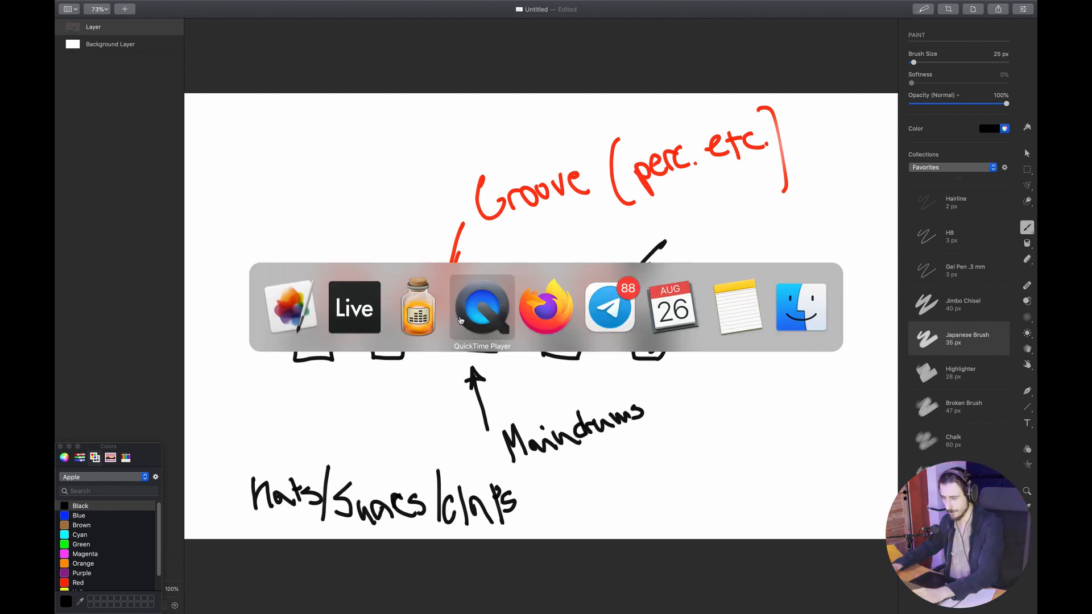
pyautogui.click(359, 314)
pyautogui.moveTo(1016, 288); pyautogui.dragTo(248, 244)
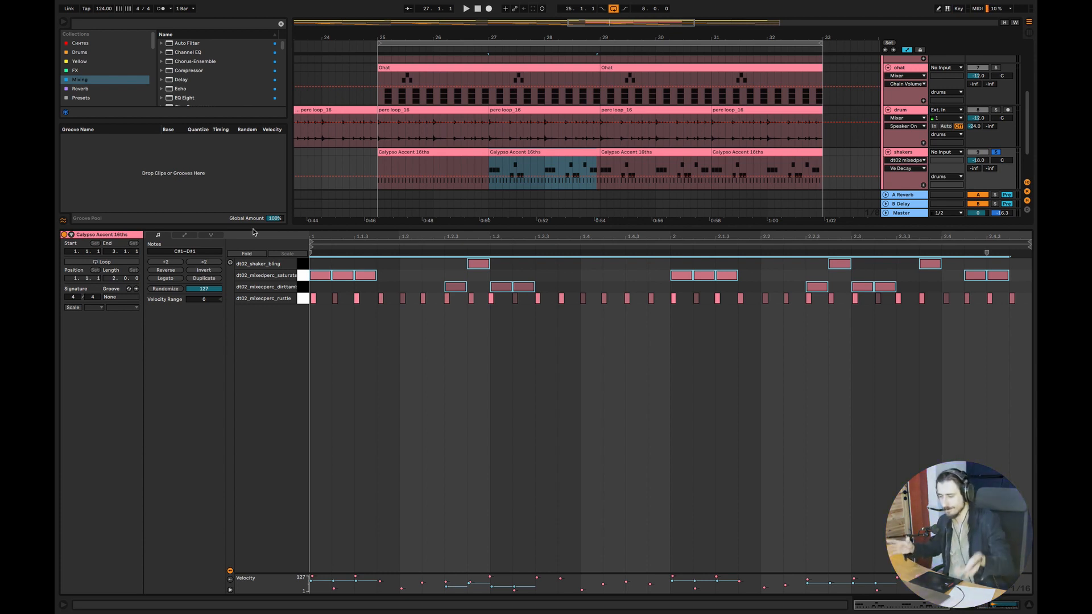
# Close the clip's note editor, solo the drum track with the perc loop and play it from bar 25
pyautogui.click(1029, 605)
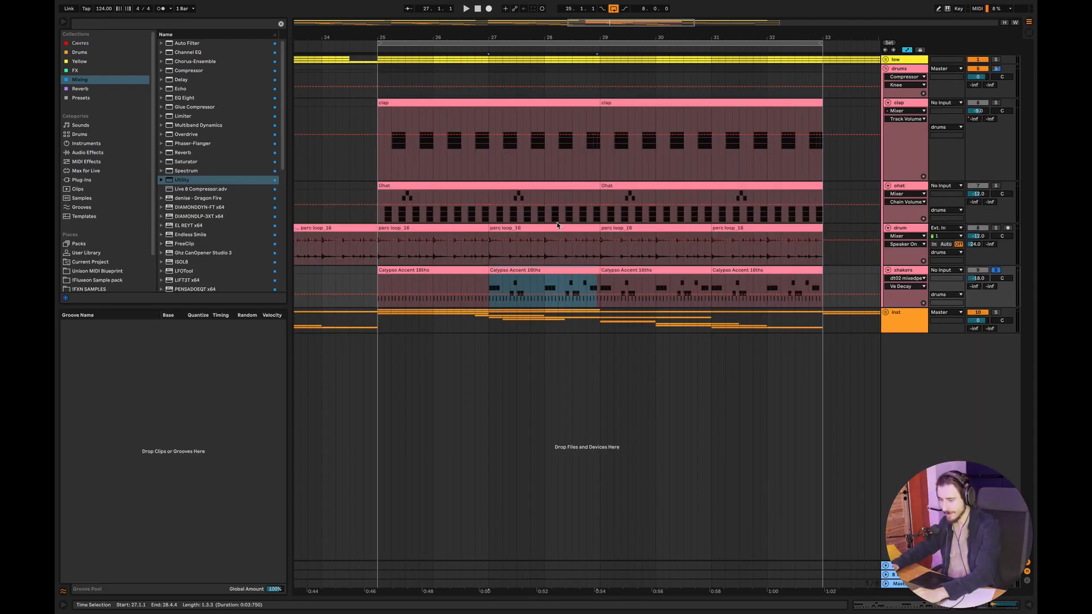
pyautogui.click(384, 255)
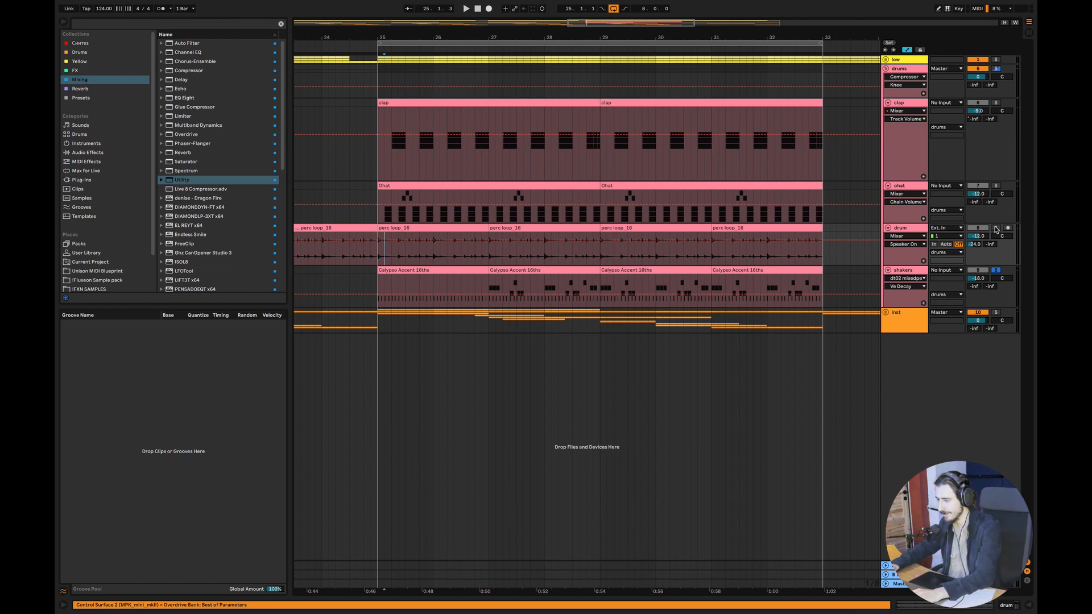
pyautogui.click(996, 229)
pyautogui.click(382, 255)
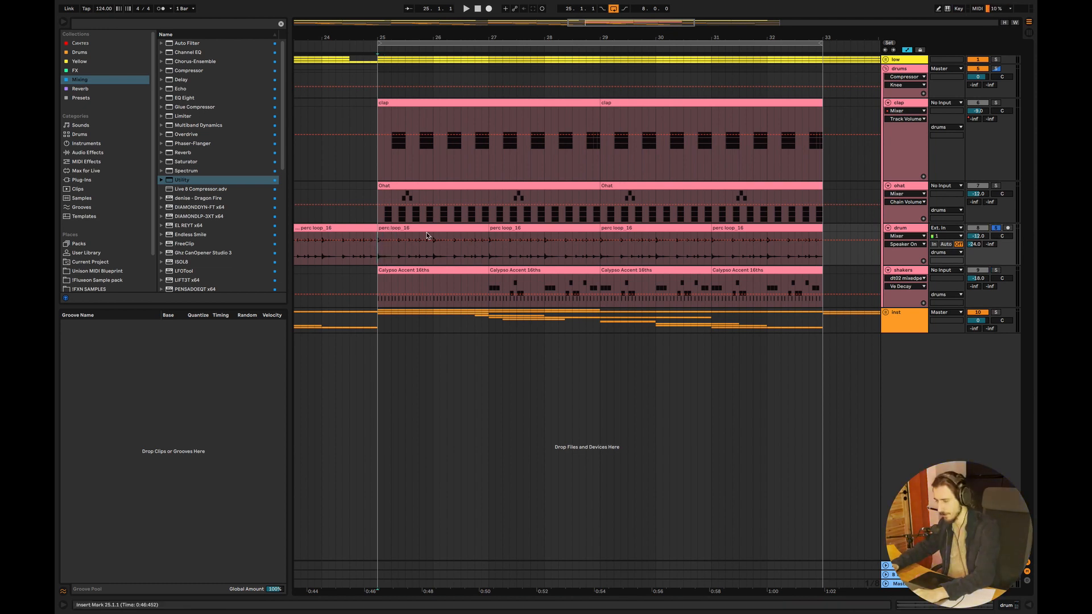
pyautogui.press('space')
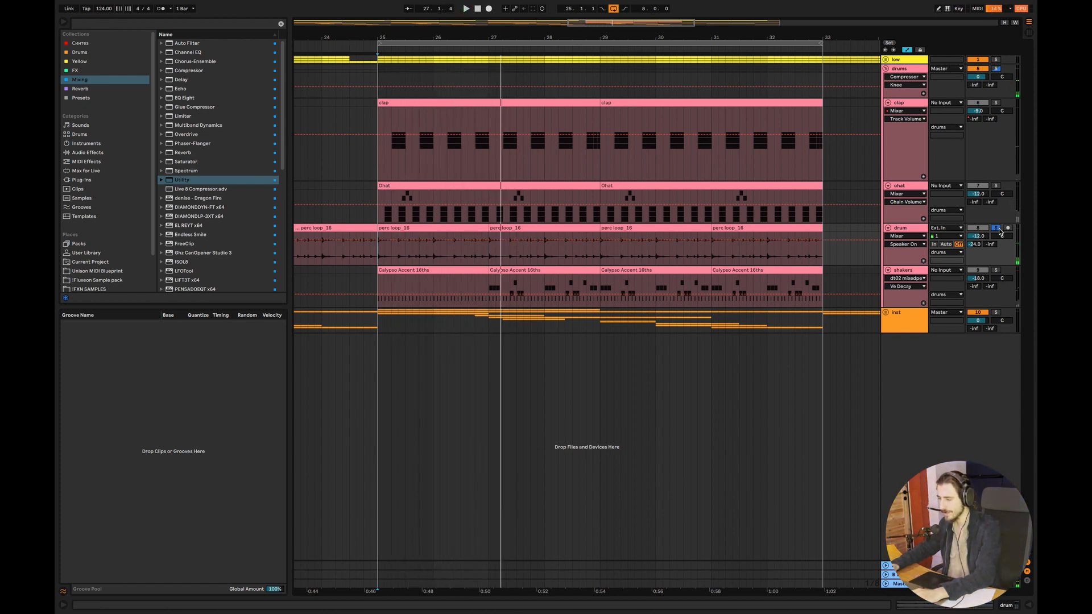
# Solo the low group together with the drums group, collapse the drums group and play from bar 25
pyautogui.click(995, 59)
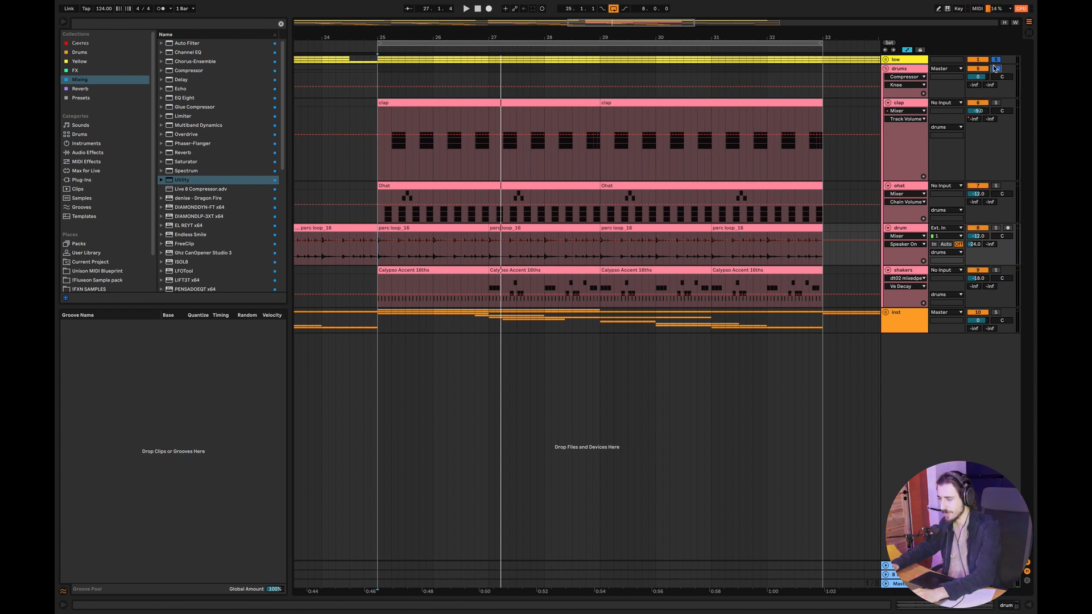
pyautogui.click(886, 68)
pyautogui.click(379, 71)
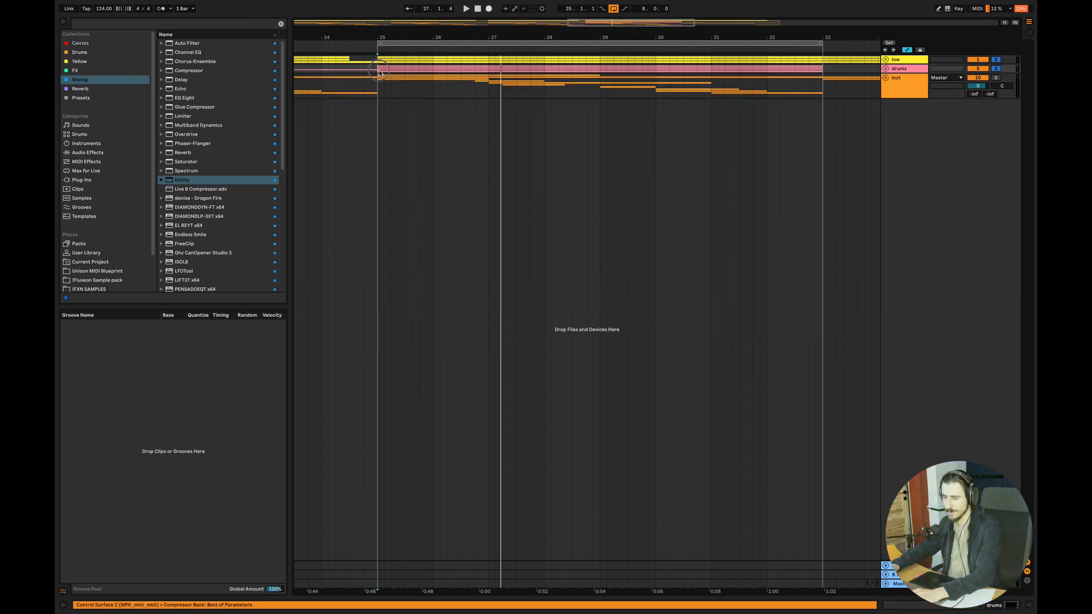
pyautogui.press('space')
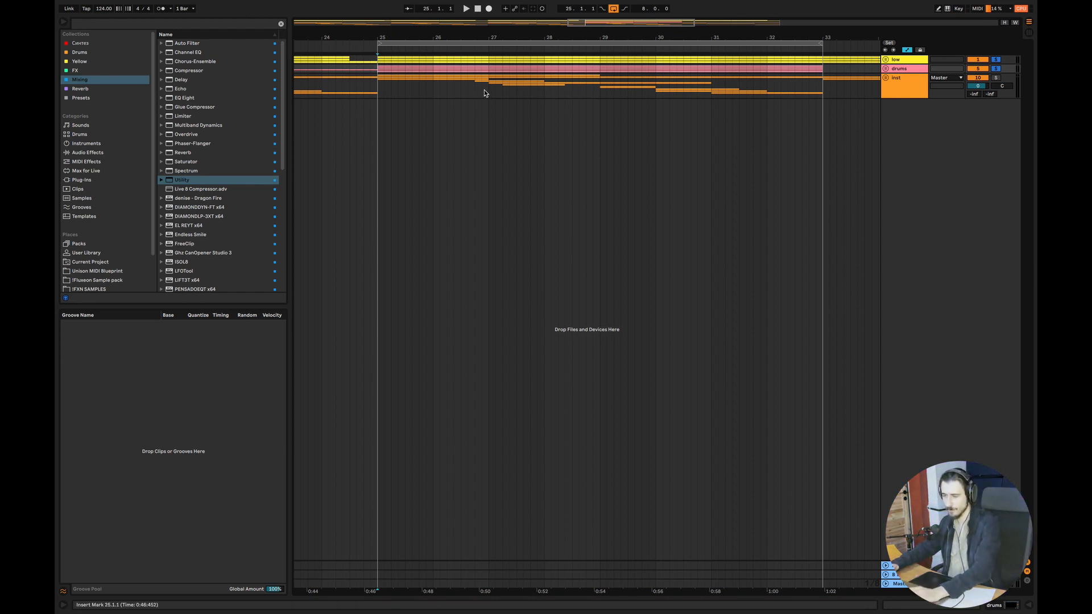
pyautogui.press('space')
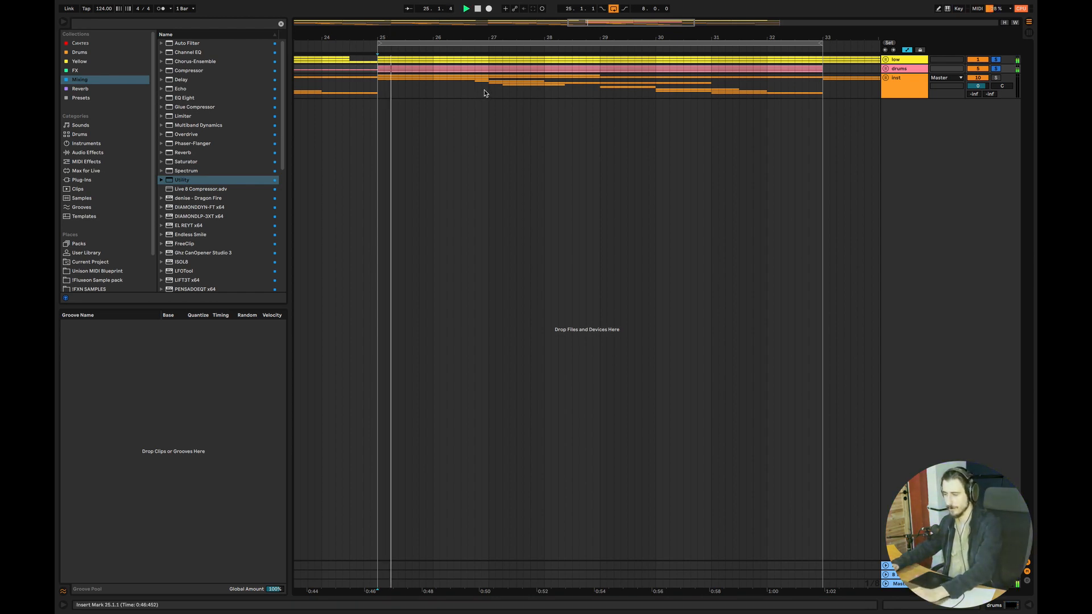
# Expand the drums group and copy the shakers clip at bar 27 over the plain one at bar 25
pyautogui.click(885, 69)
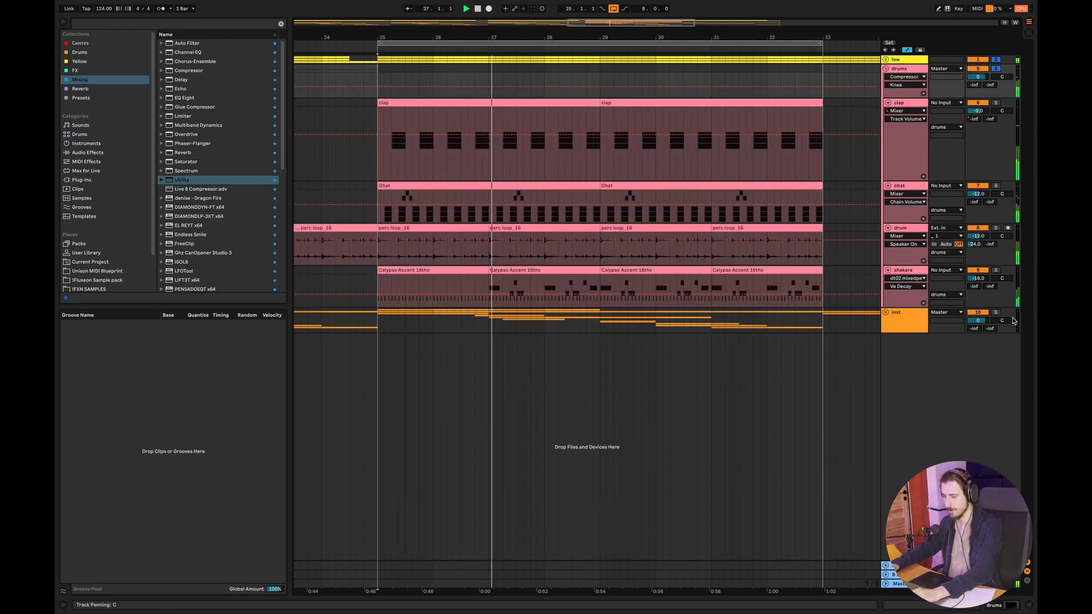
pyautogui.click(519, 270)
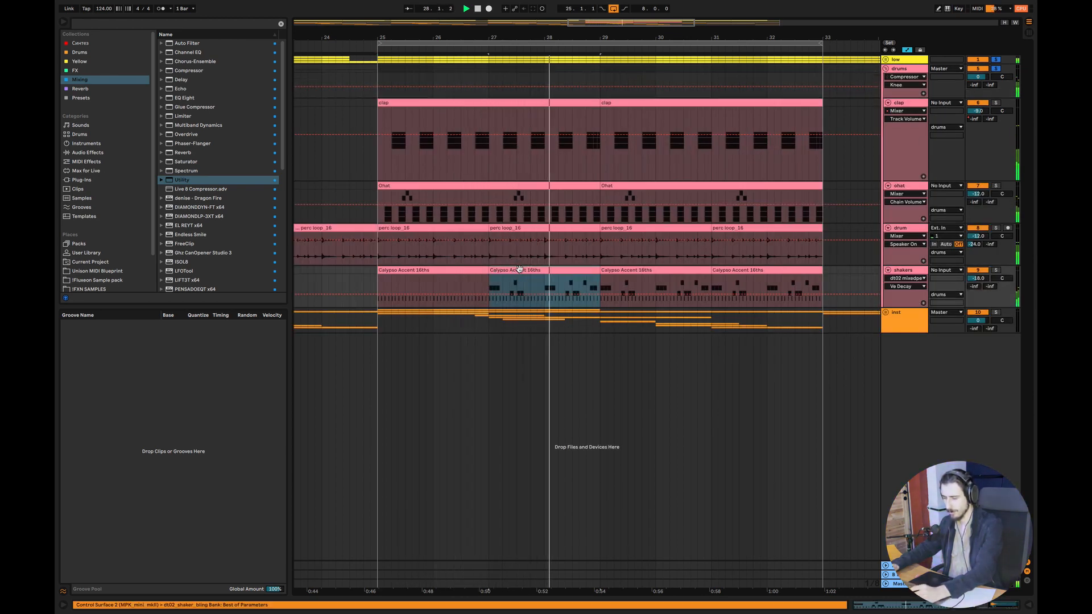
pyautogui.moveTo(519, 270)
pyautogui.mouseDown()
pyautogui.moveTo(399, 278)
pyautogui.moveTo(409, 278)
pyautogui.mouseUp()
pyautogui.click(676, 404)
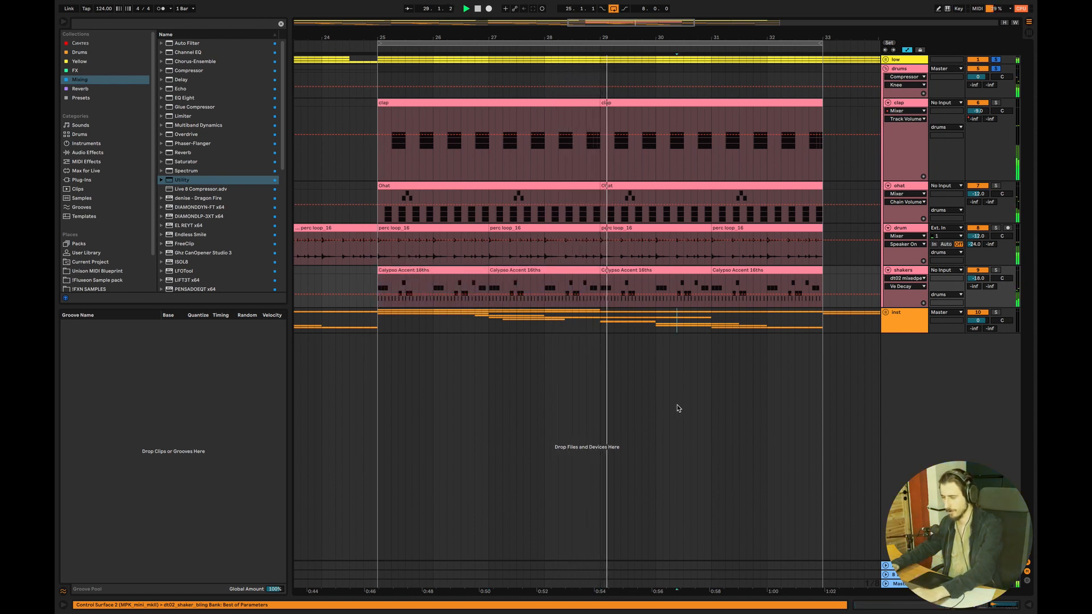
pyautogui.click(681, 394)
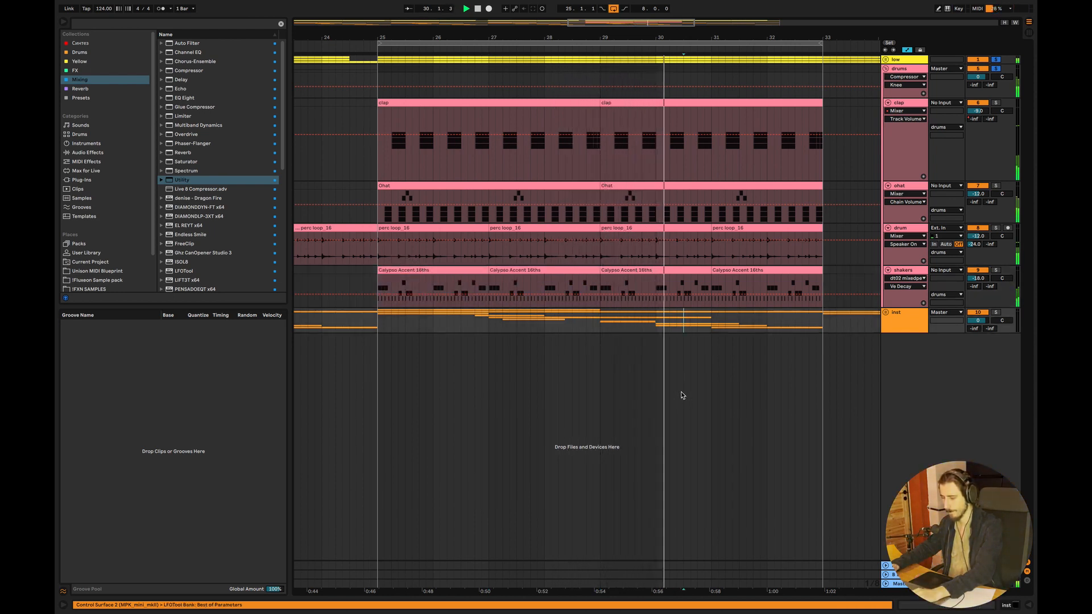